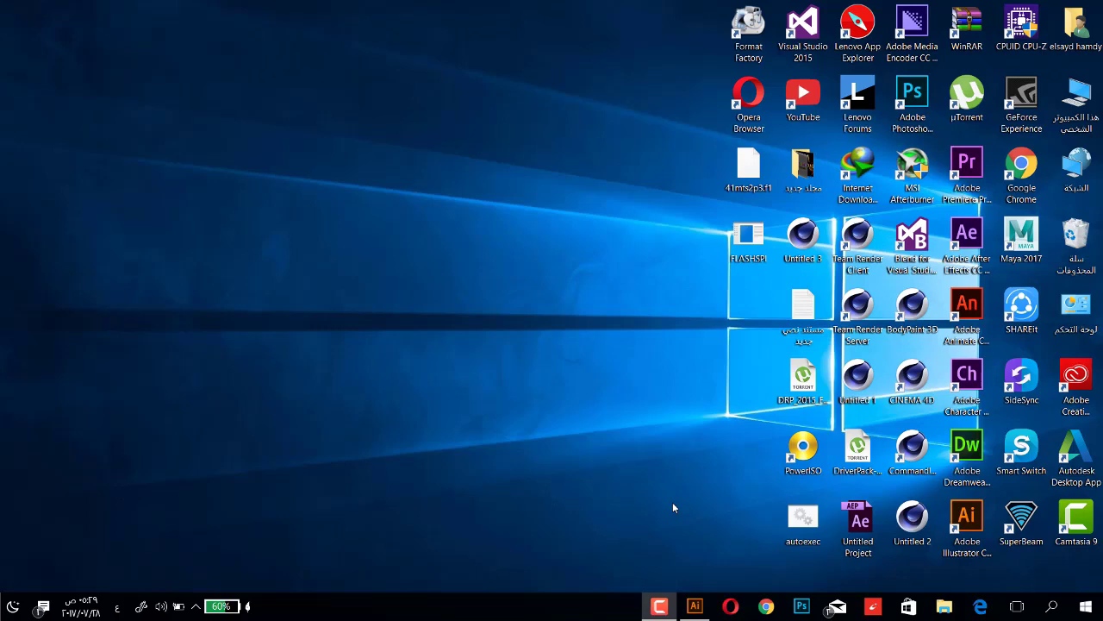
- Restore the Illustrator start screen from its taskbar button
{"action": "left_click", "coordinate": [694, 606]}
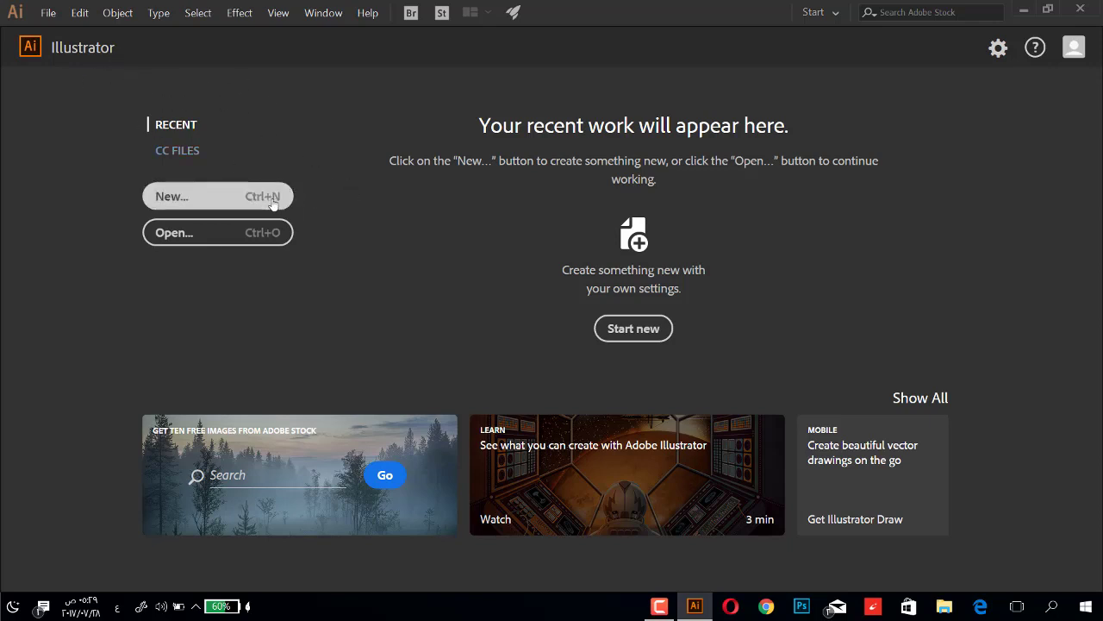
- Create a new document with the A4 preset: 210 x 297 mm, portrait, one artboard
{"action": "left_click", "coordinate": [600, 328]}
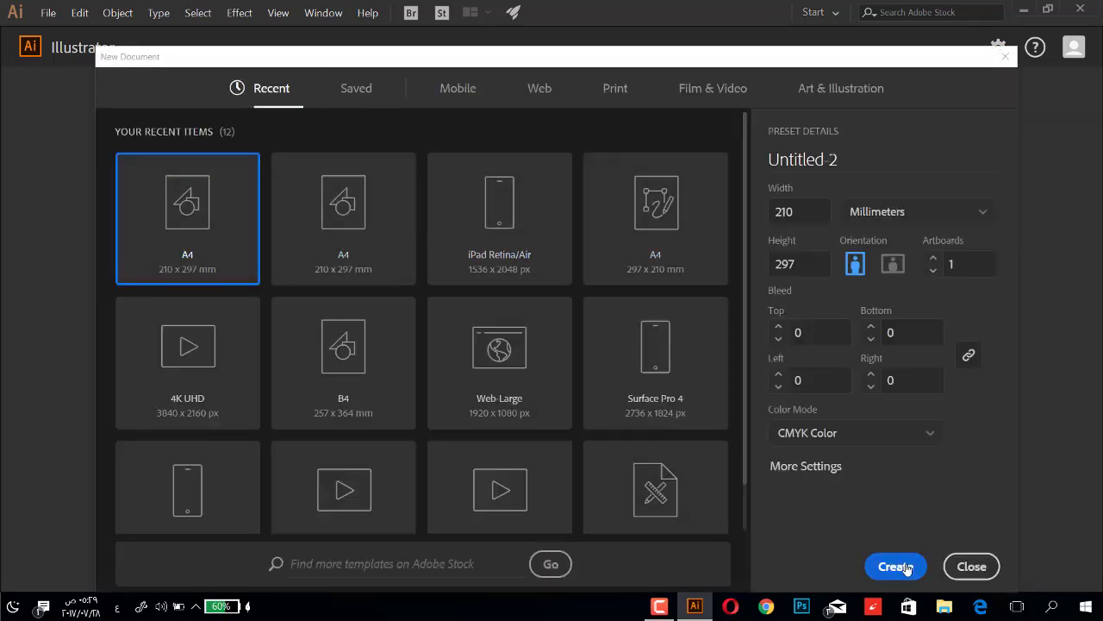
{"action": "left_click", "coordinate": [896, 566]}
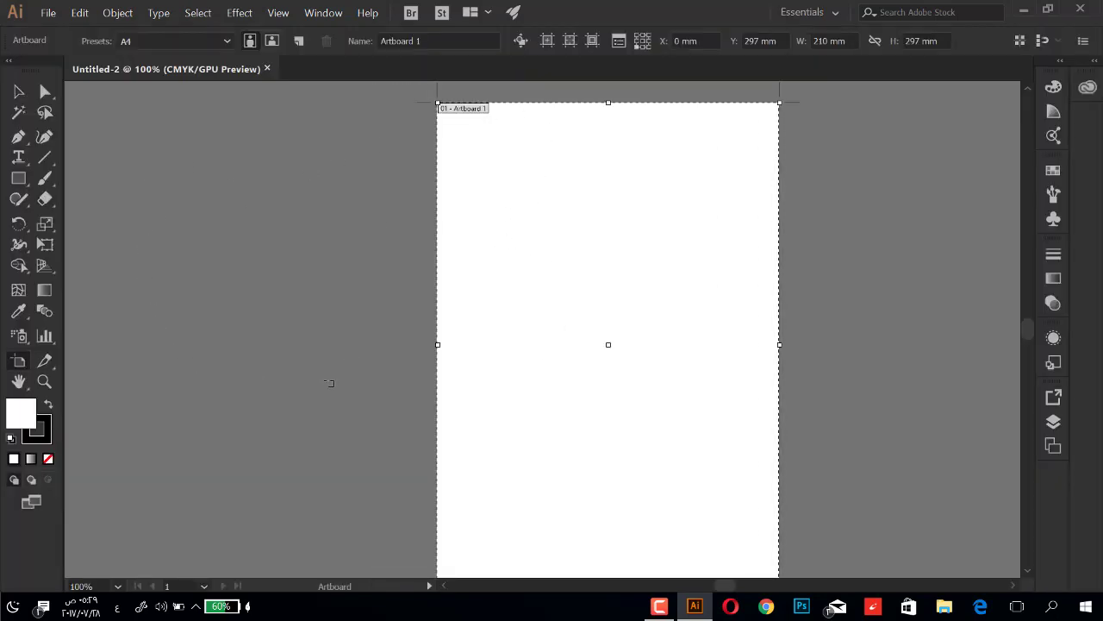
- Switch to the Selection tool and scroll the blank A4 page up and down
{"action": "left_click", "coordinate": [18, 92]}
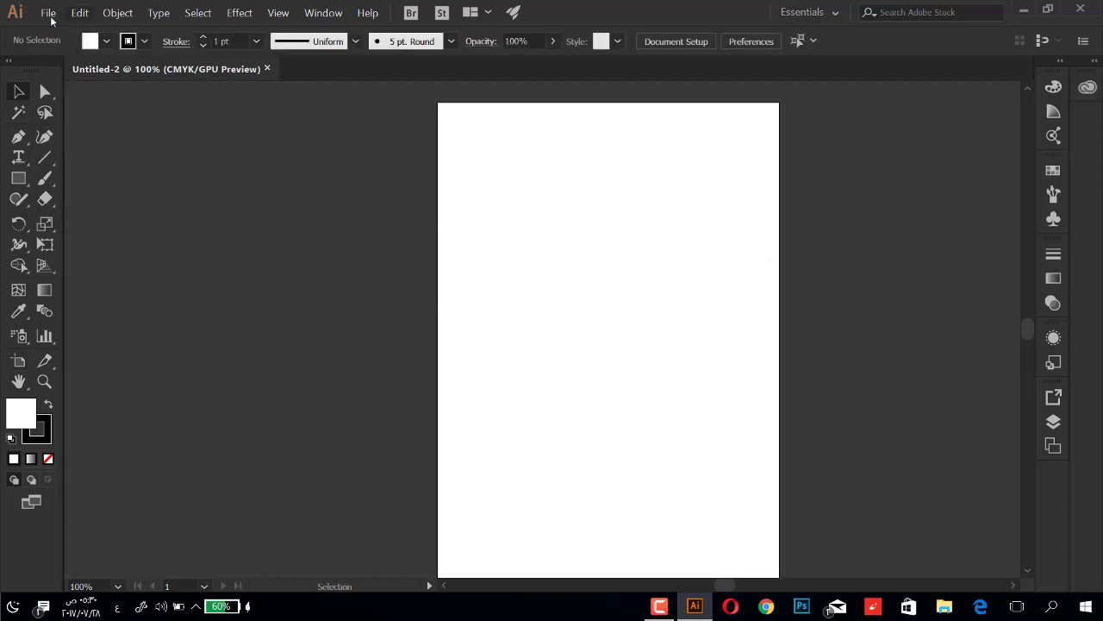
{"action": "scroll", "coordinate": [829, 394], "scroll_direction": "down", "scroll_amount": 1}
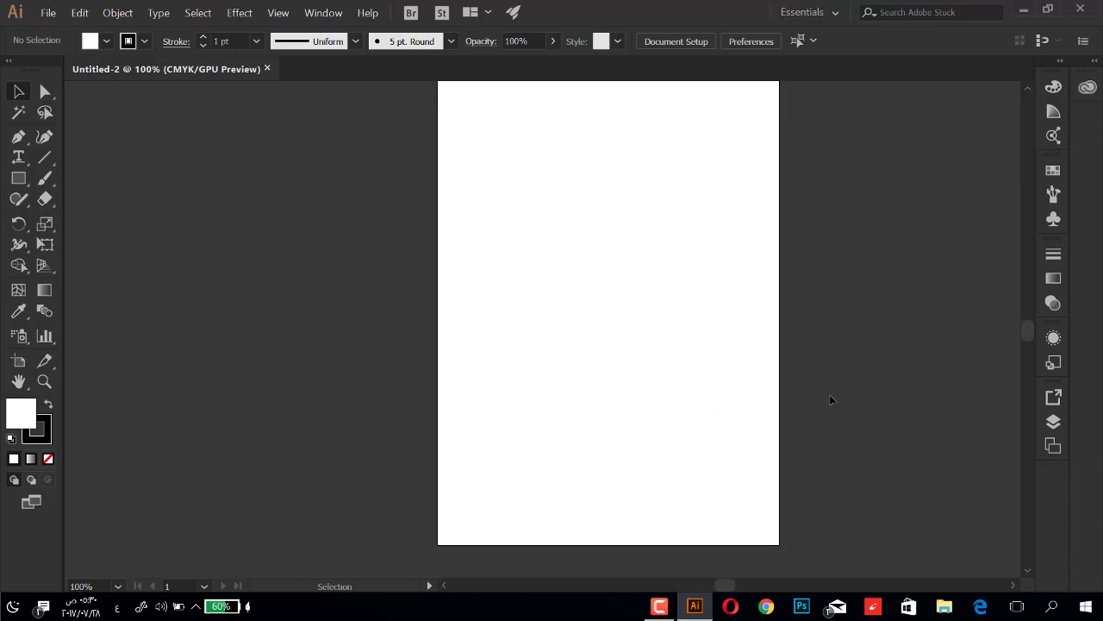
{"action": "scroll", "coordinate": [829, 394], "scroll_direction": "up", "scroll_amount": 2}
{"action": "scroll", "coordinate": [836, 392], "scroll_direction": "down", "scroll_amount": 2}
{"action": "scroll", "coordinate": [827, 379], "scroll_direction": "up", "scroll_amount": 1}
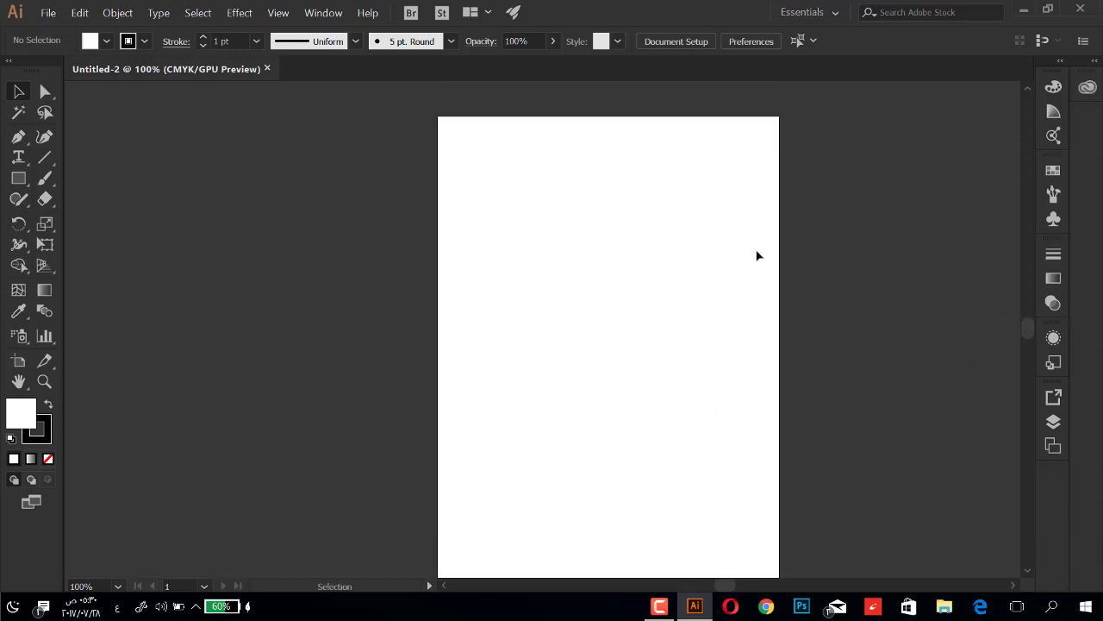
{"action": "scroll", "coordinate": [603, 336], "scroll_direction": "down", "scroll_amount": 2}
{"action": "scroll", "coordinate": [624, 335], "scroll_direction": "up", "scroll_amount": 1}
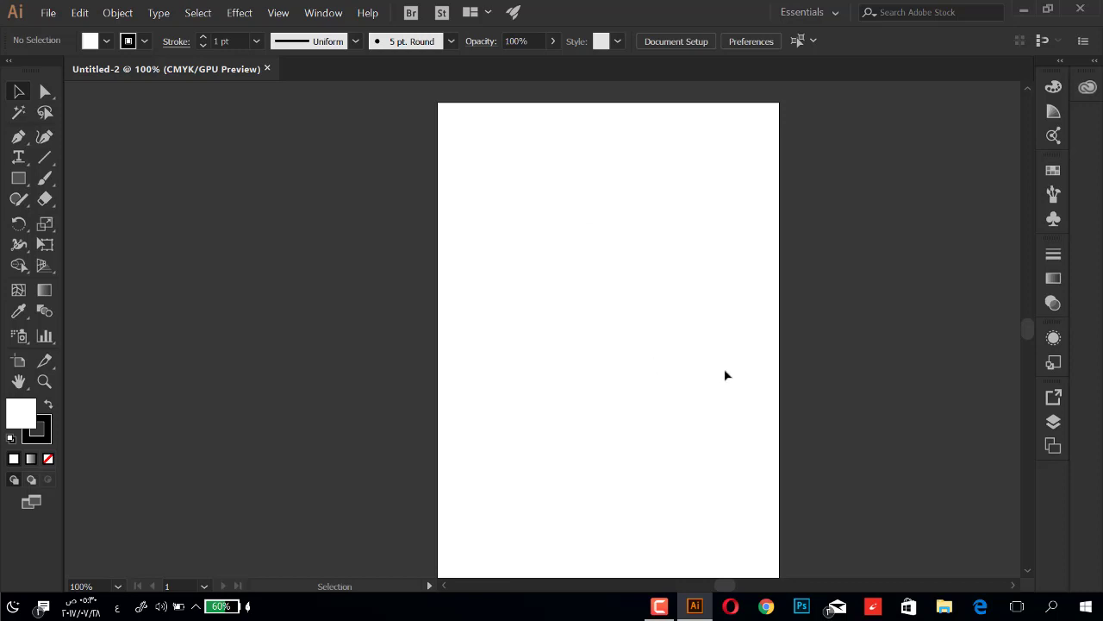
- Toggle the Artboards list on and off, then bring up the Window menu
{"action": "left_click", "coordinate": [1053, 443]}
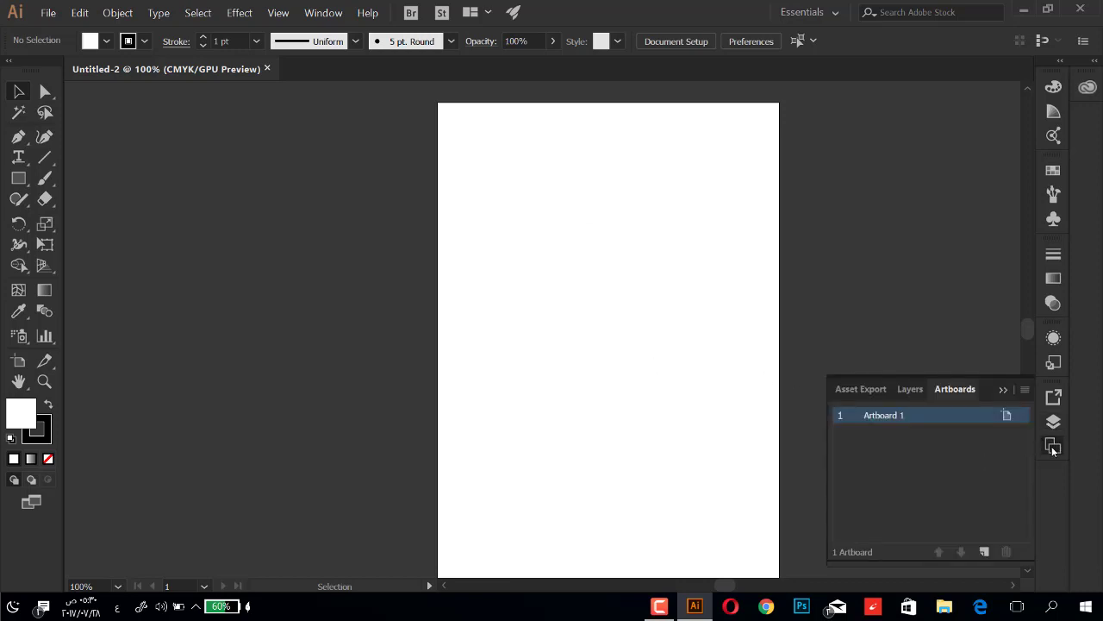
{"action": "left_click", "coordinate": [1053, 446]}
{"action": "left_click", "coordinate": [1052, 448]}
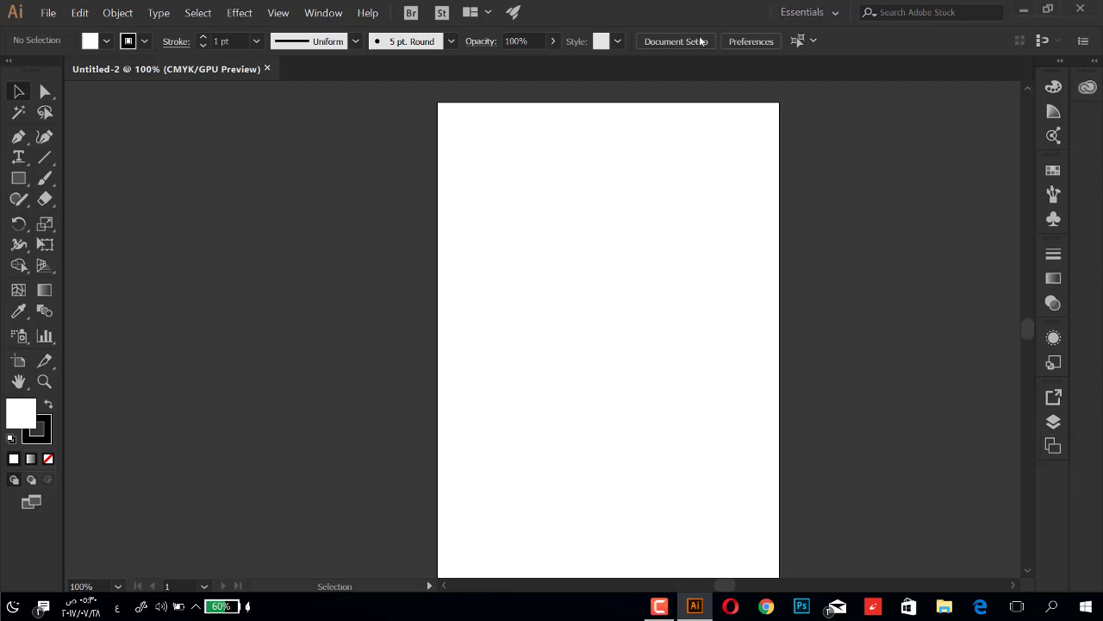
{"action": "left_click", "coordinate": [323, 12]}
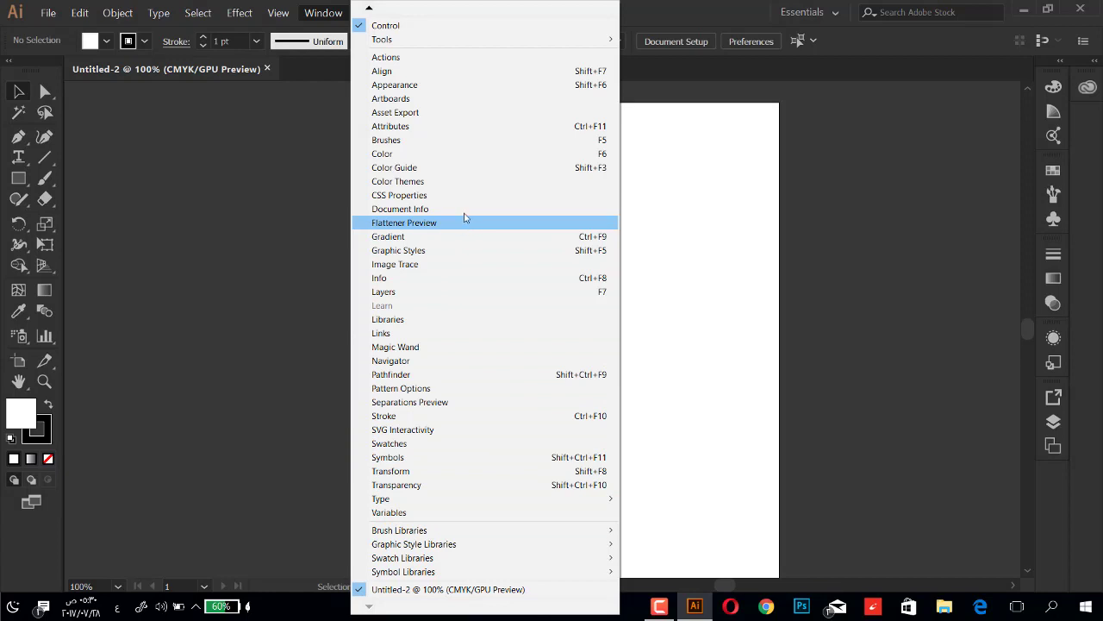
- Show the Artboards panel and open Artboard 1's options, confirming A4 210 × 297 mm portrait
{"action": "left_click", "coordinate": [456, 99]}
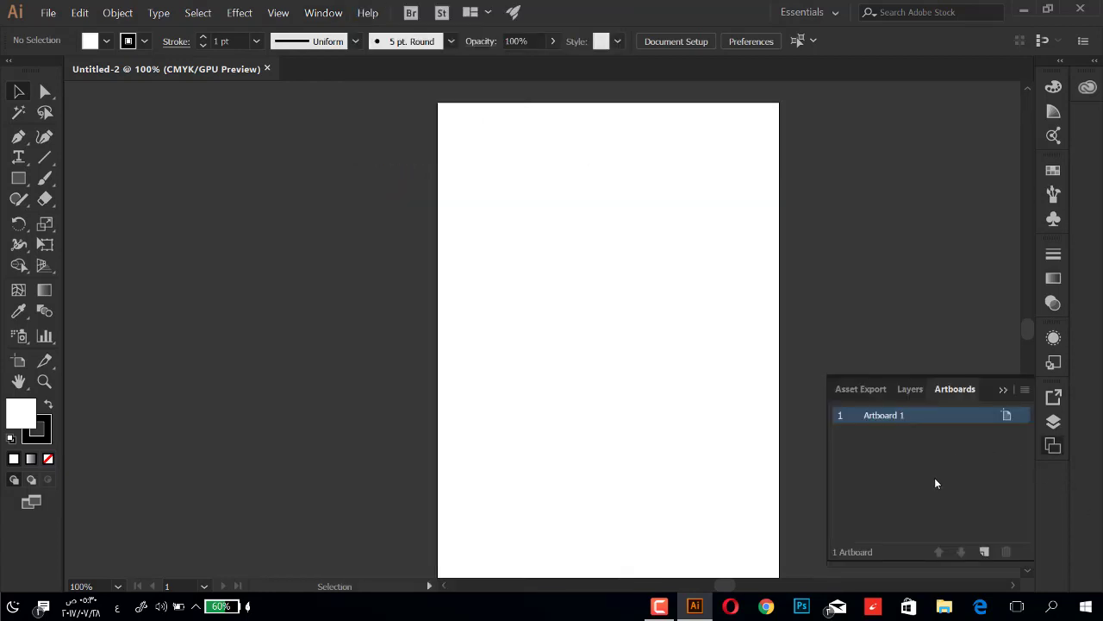
{"action": "double_click", "coordinate": [911, 422]}
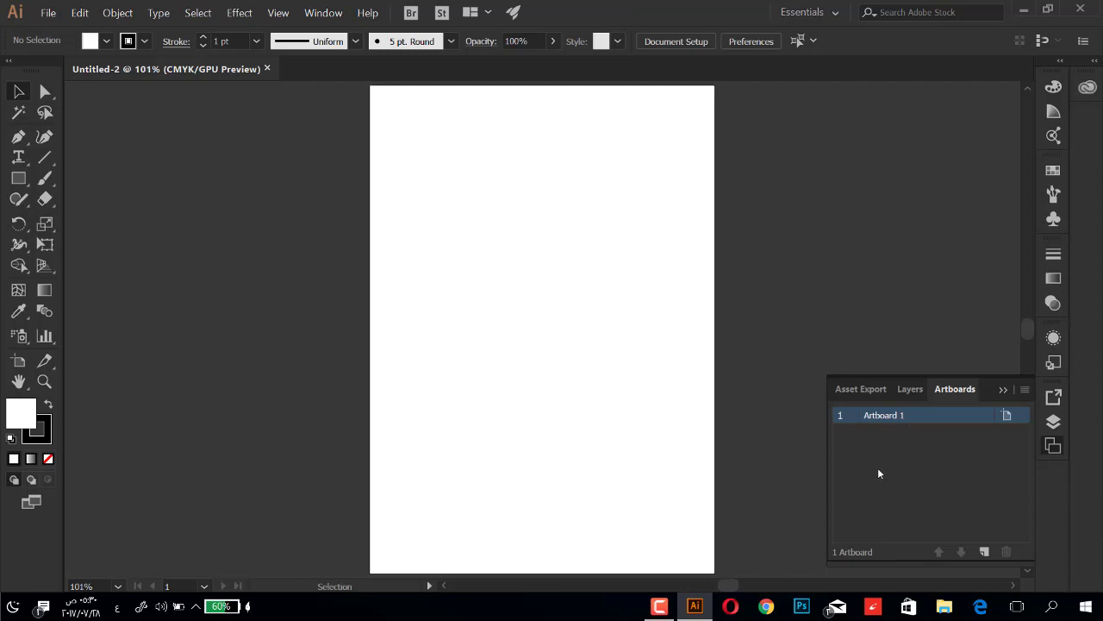
{"action": "double_click", "coordinate": [897, 423]}
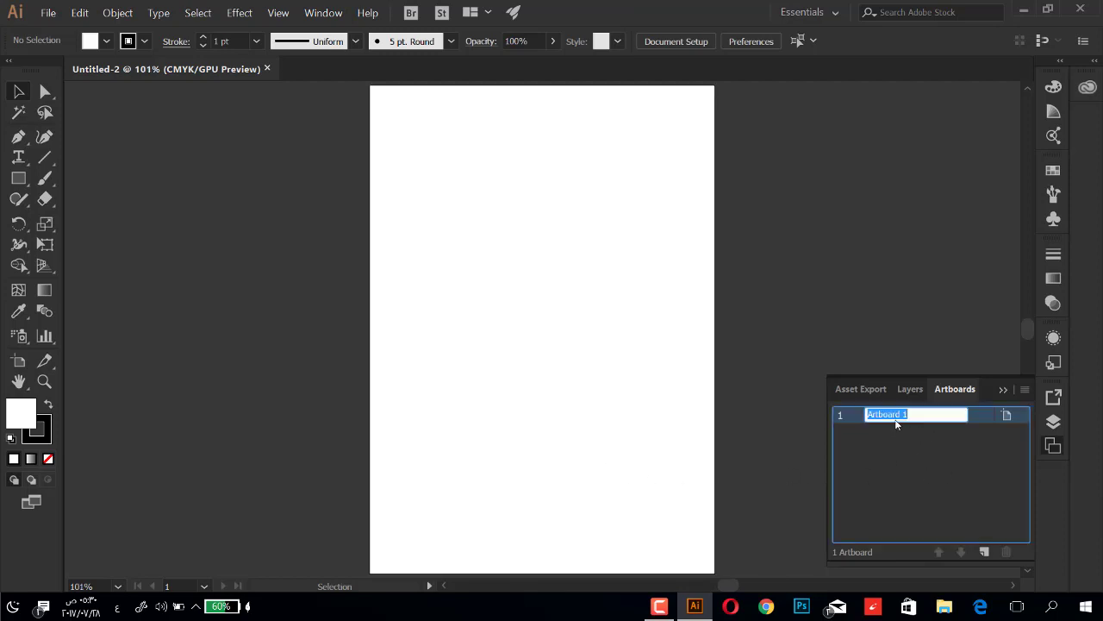
{"action": "left_click", "coordinate": [930, 450]}
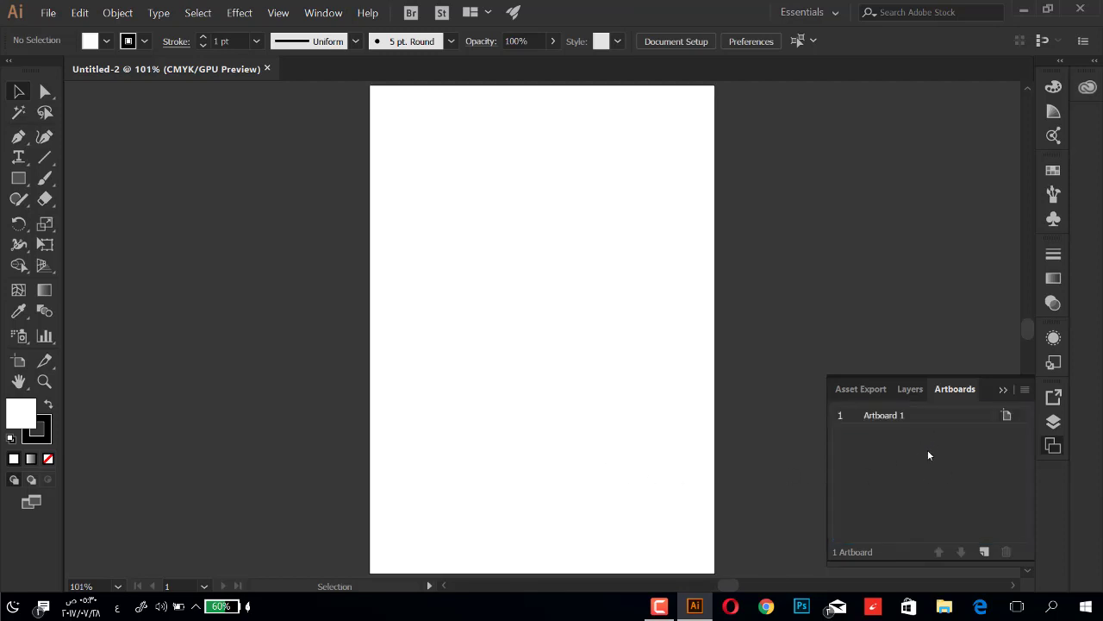
{"action": "left_click", "coordinate": [1006, 416]}
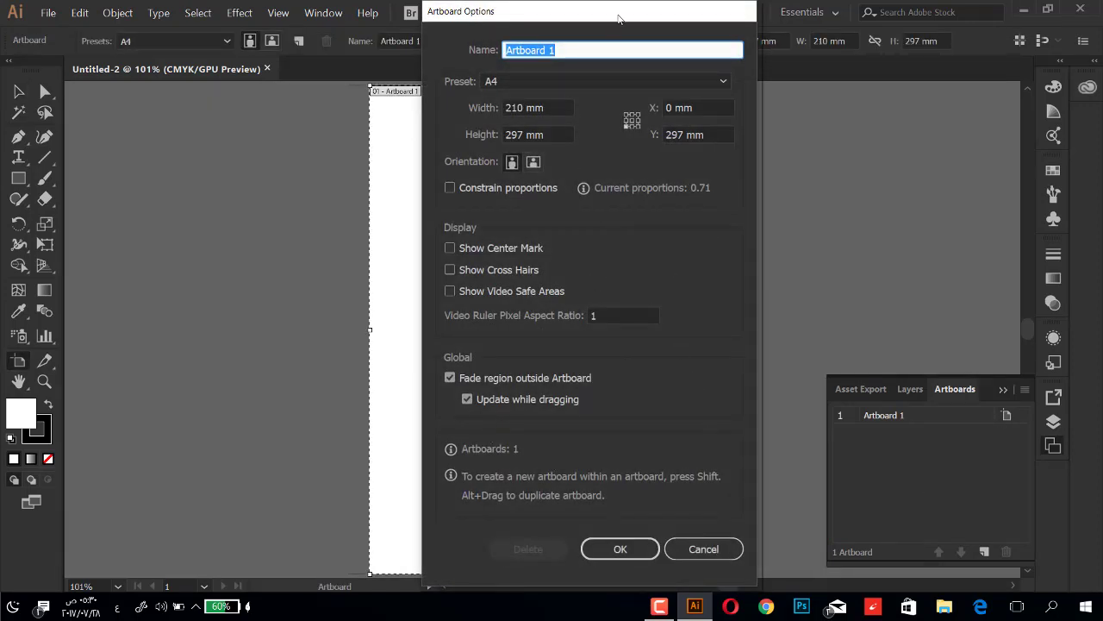
{"action": "mouse_move", "coordinate": [616, 17]}
{"action": "left_mouse_down"}
{"action": "mouse_move", "coordinate": [533, 35]}
{"action": "mouse_move", "coordinate": [388, 37]}
{"action": "left_mouse_up"}
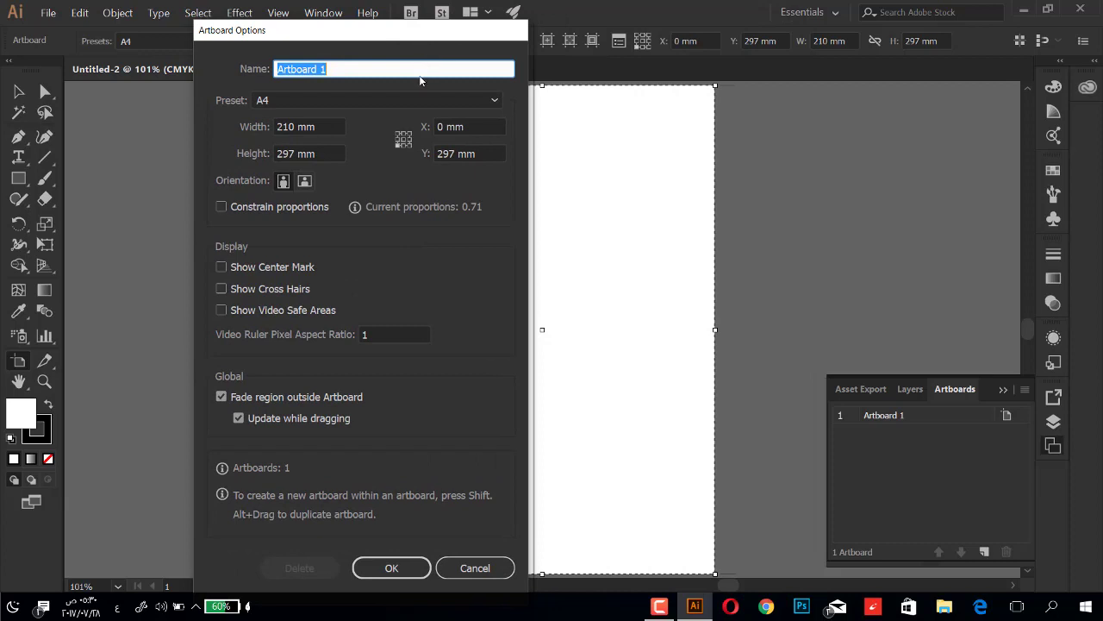
{"action": "left_click", "coordinate": [417, 69]}
{"action": "key", "text": "ctrl+shift+Left"}
{"action": "key", "text": "ctrl+shift+Left"}
{"action": "left_click", "coordinate": [423, 70]}
{"action": "left_click", "coordinate": [328, 127]}
{"action": "left_click", "coordinate": [320, 153]}
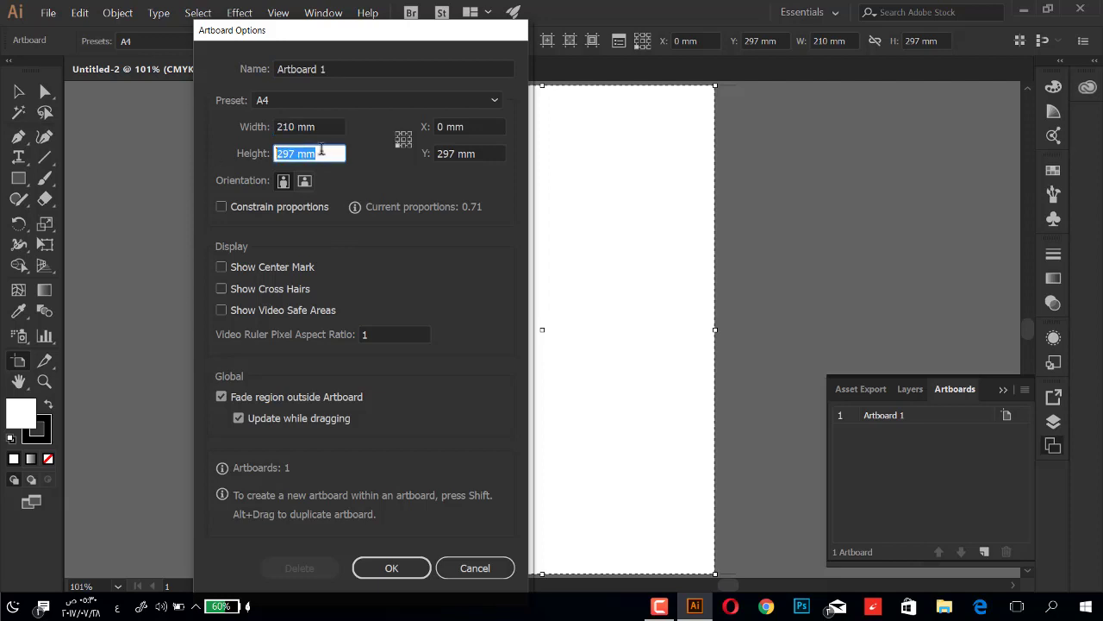
{"action": "left_click", "coordinate": [283, 181]}
{"action": "left_click", "coordinate": [305, 181]}
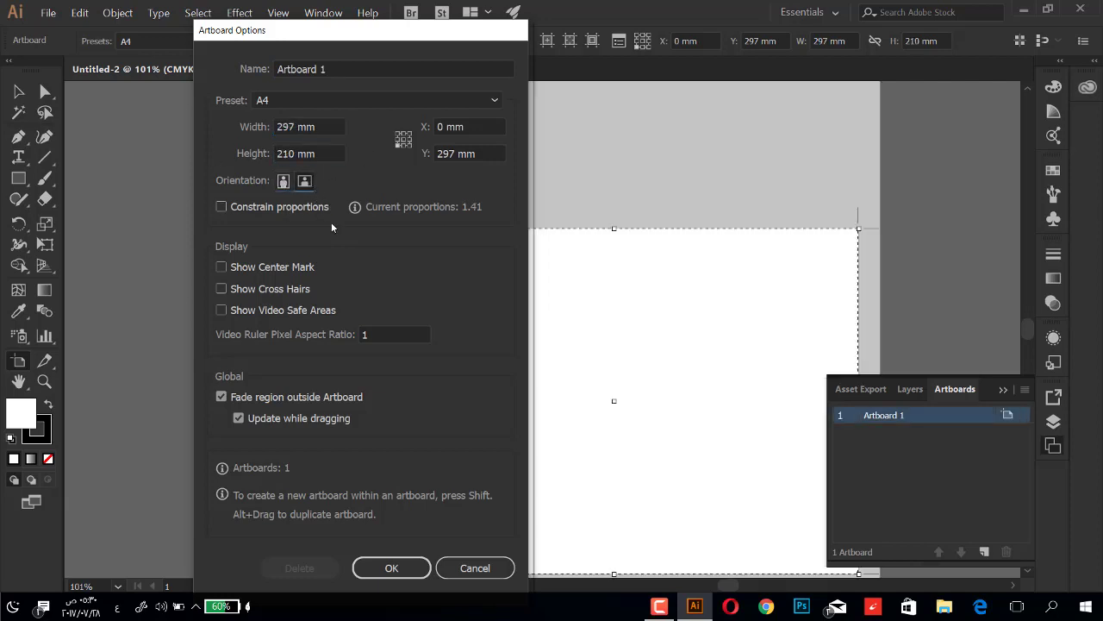
{"action": "left_click", "coordinate": [283, 182]}
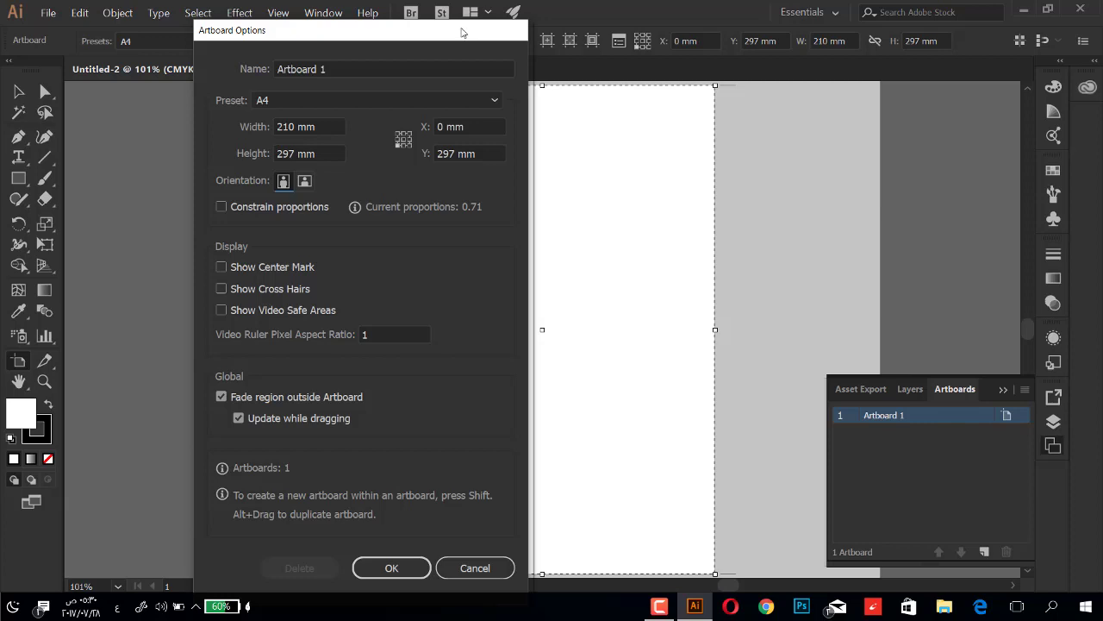
{"action": "left_click_drag", "start_coordinate": [461, 32], "coordinate": [467, 30]}
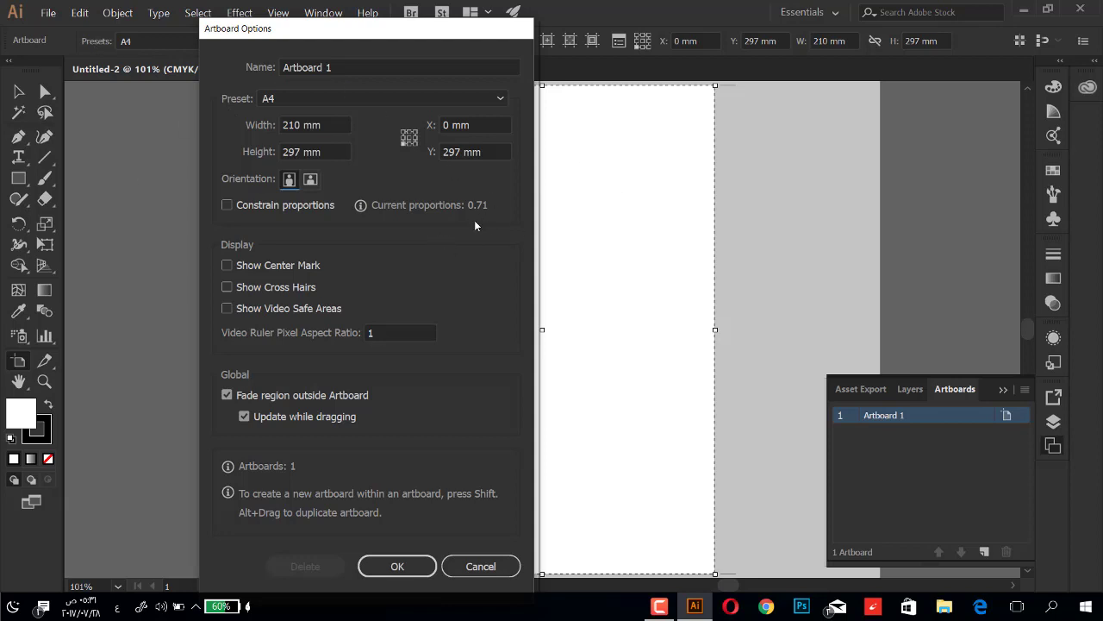
- Use the centre reference point so Artboard 1 reads X 105 mm, Y 148.5 mm
{"action": "left_click", "coordinate": [473, 125]}
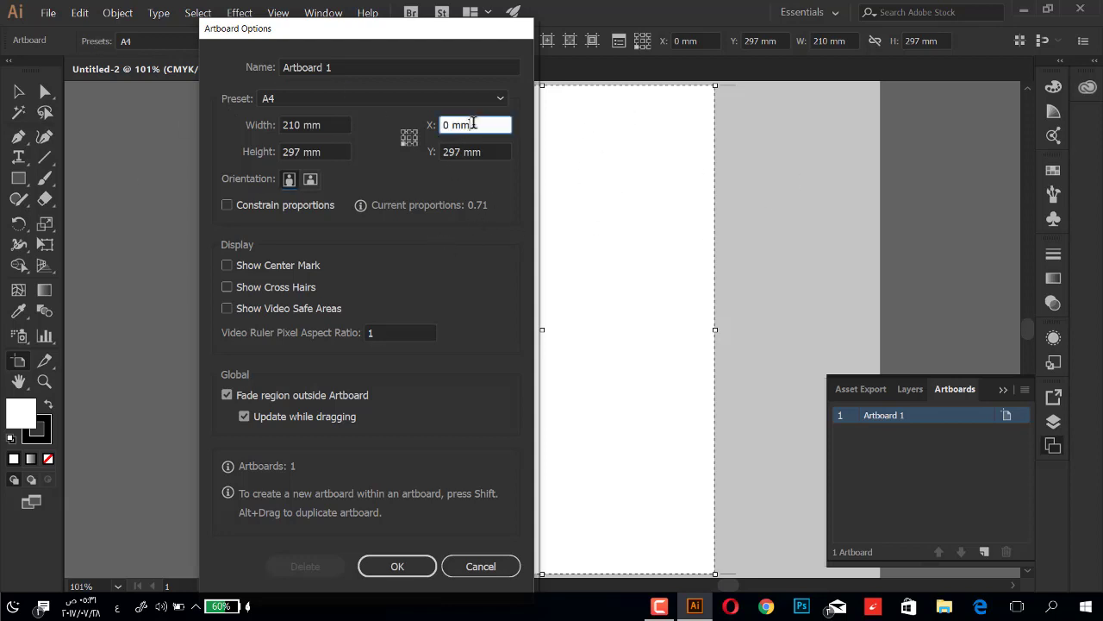
{"action": "double_click", "coordinate": [473, 125]}
{"action": "left_click", "coordinate": [404, 132]}
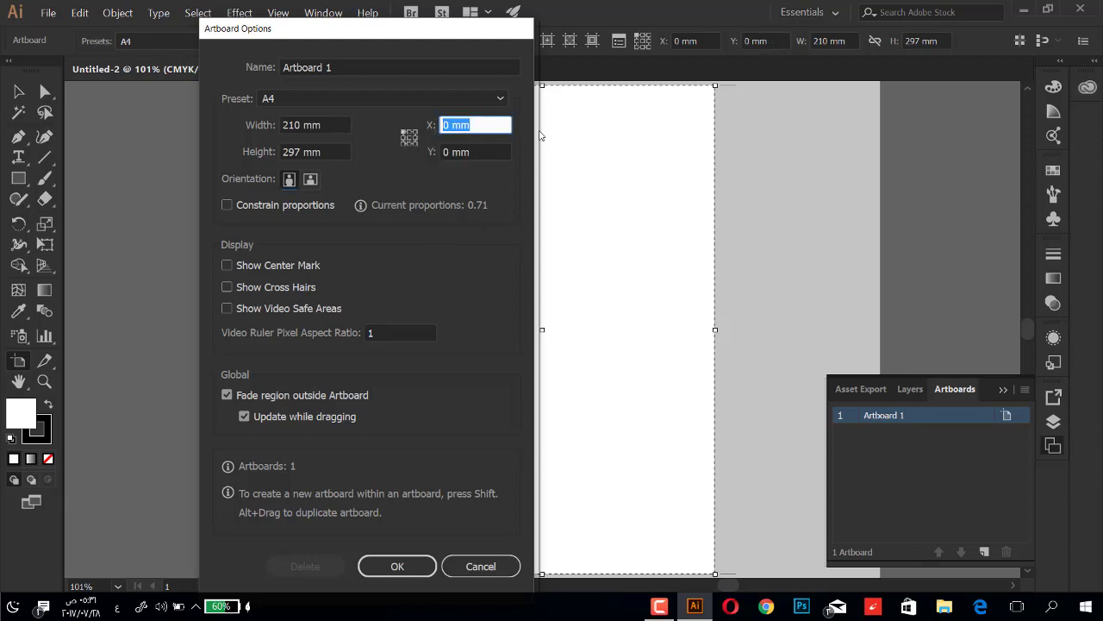
{"action": "mouse_move", "coordinate": [457, 33]}
{"action": "left_mouse_down"}
{"action": "mouse_move", "coordinate": [845, 172]}
{"action": "mouse_move", "coordinate": [857, 102]}
{"action": "left_mouse_up"}
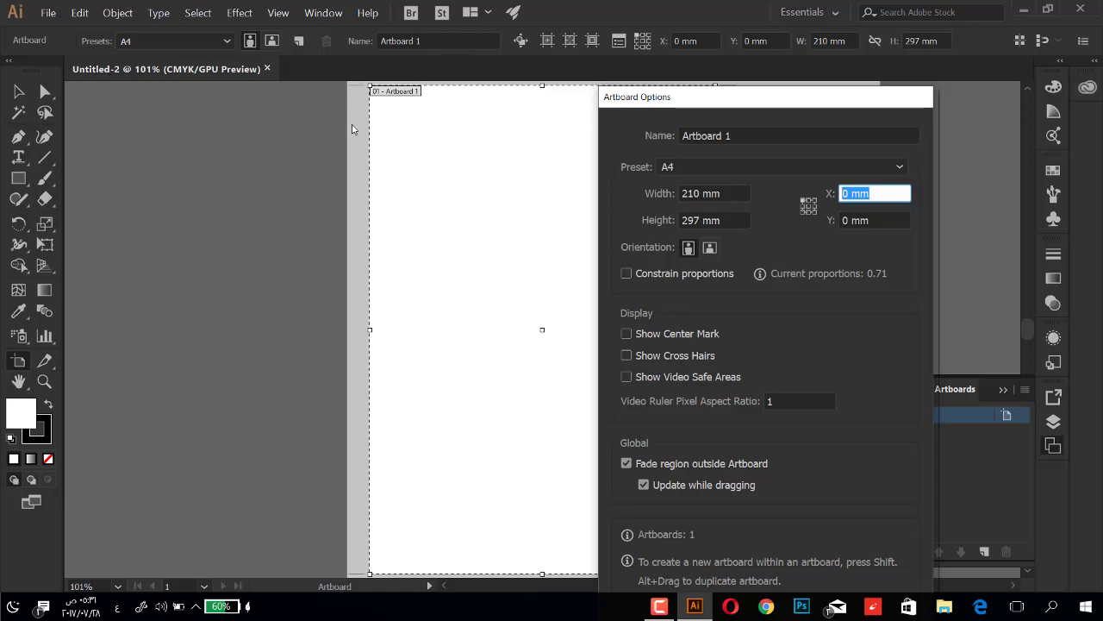
{"action": "left_click_drag", "start_coordinate": [726, 100], "coordinate": [390, 25]}
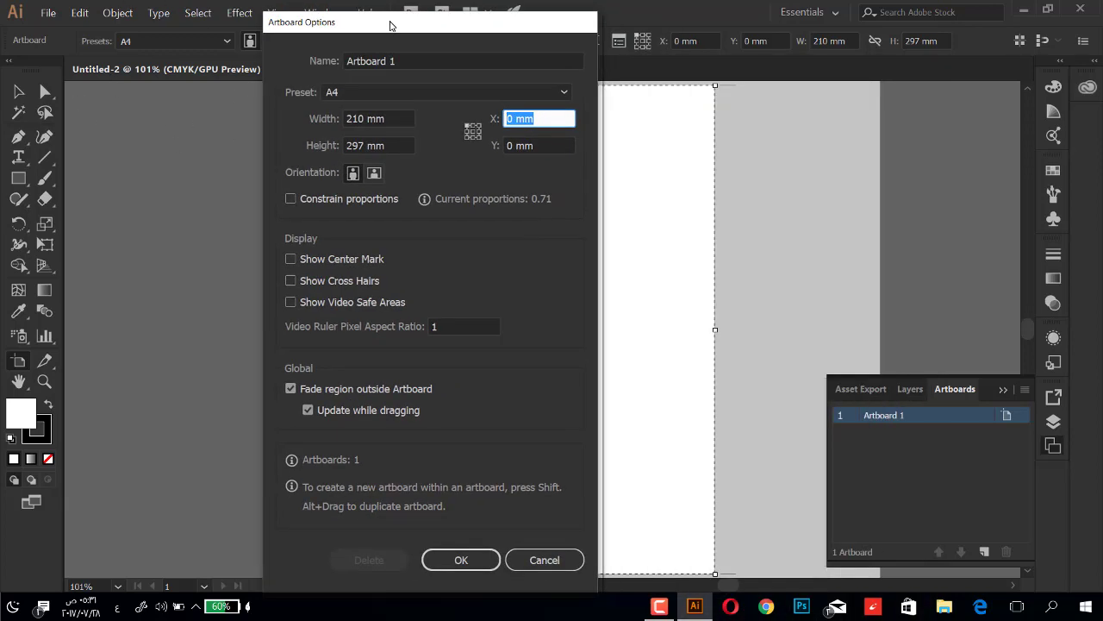
{"action": "left_click", "coordinate": [473, 130]}
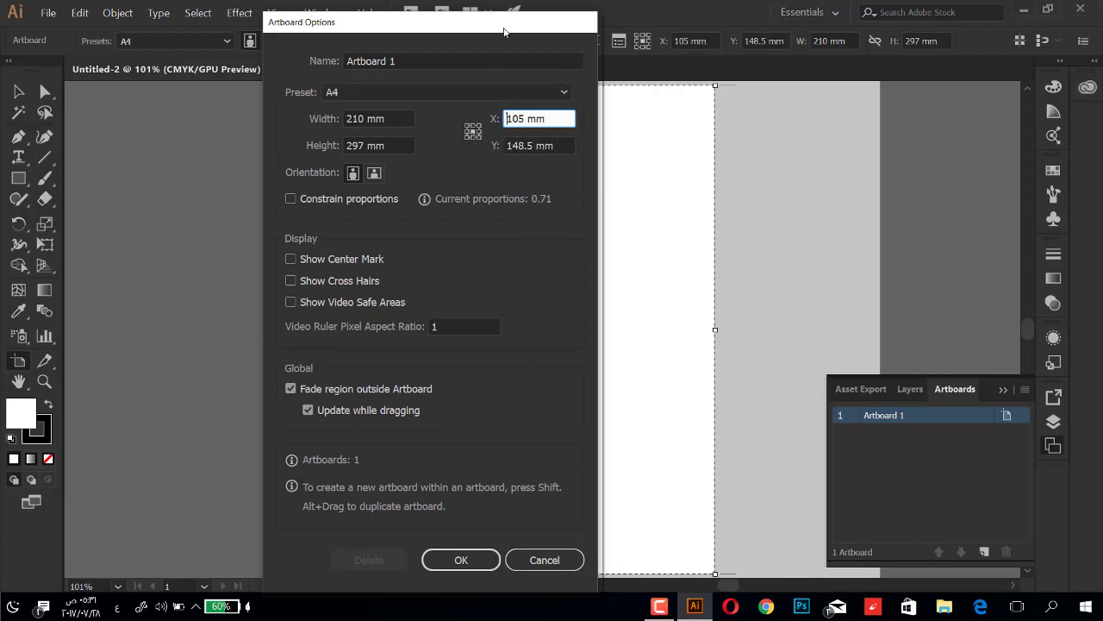
{"action": "left_click_drag", "start_coordinate": [504, 32], "coordinate": [838, 131]}
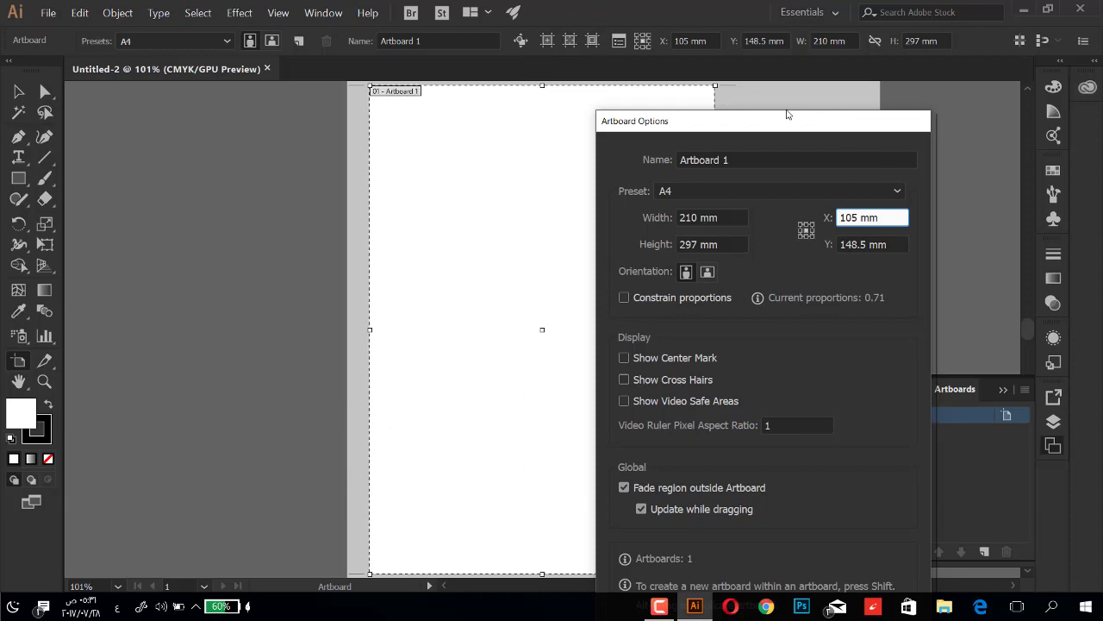
{"action": "left_click_drag", "start_coordinate": [780, 120], "coordinate": [649, 77]}
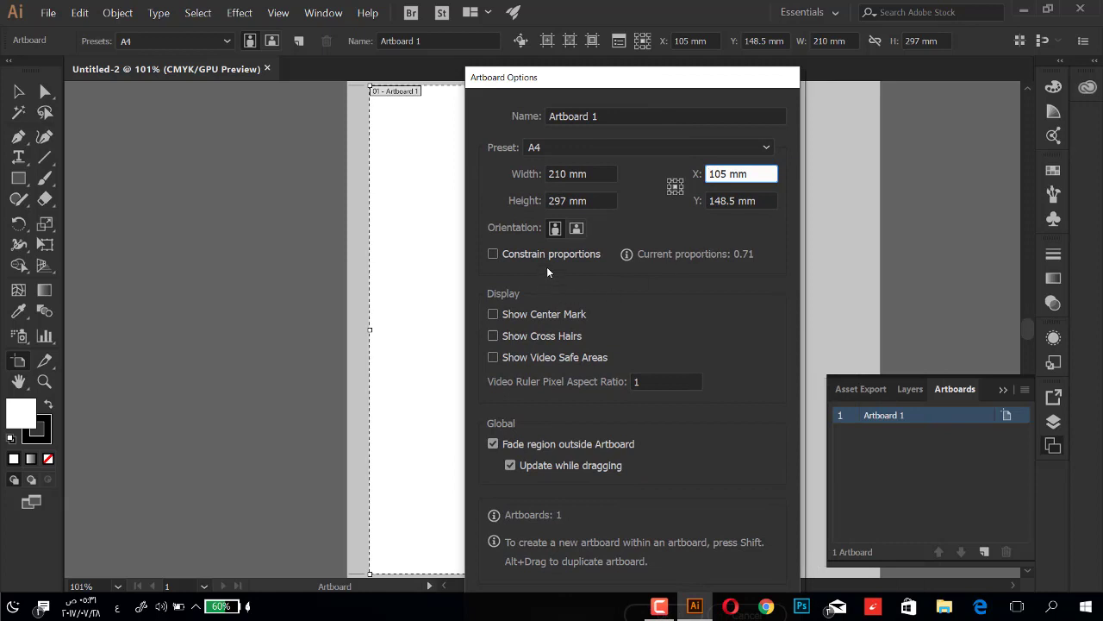
- Leave Artboard 1's width and height unlinked and enable Show Center Mark
{"action": "left_click", "coordinate": [493, 254]}
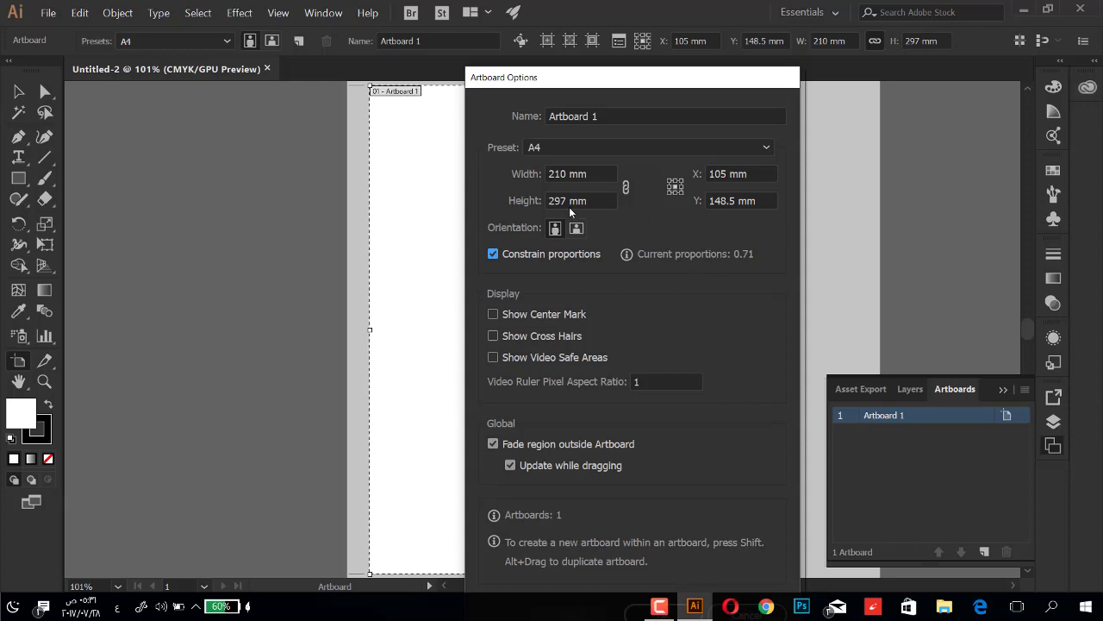
{"action": "mouse_move", "coordinate": [645, 79]}
{"action": "left_mouse_down"}
{"action": "mouse_move", "coordinate": [514, 67]}
{"action": "mouse_move", "coordinate": [537, 70]}
{"action": "left_mouse_up"}
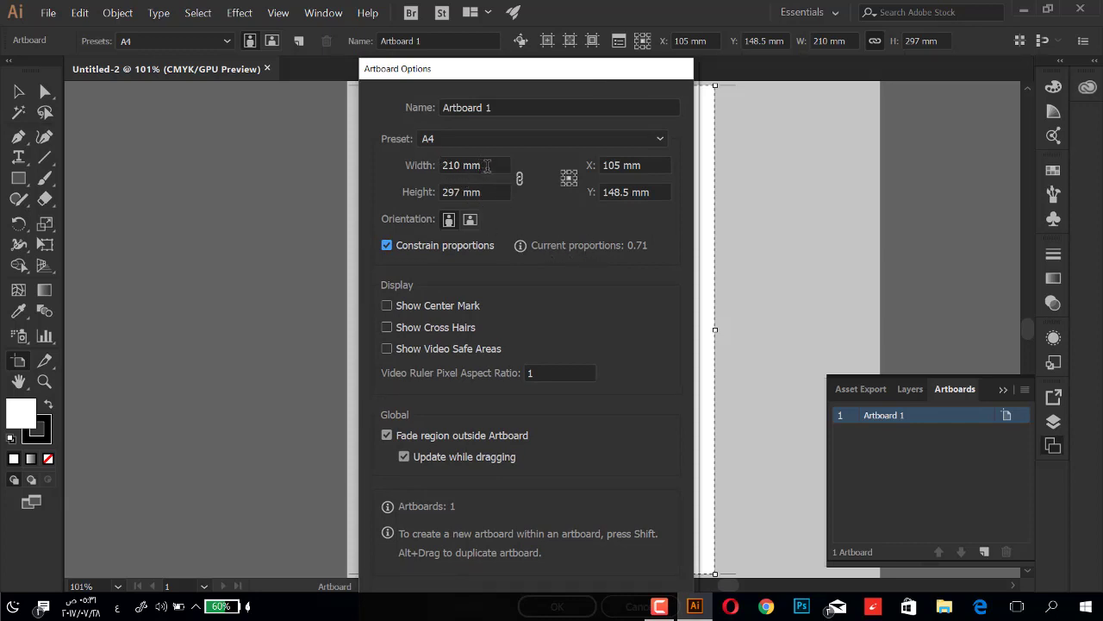
{"action": "left_click_drag", "start_coordinate": [487, 167], "coordinate": [402, 164]}
{"action": "left_click_drag", "start_coordinate": [486, 195], "coordinate": [436, 193]}
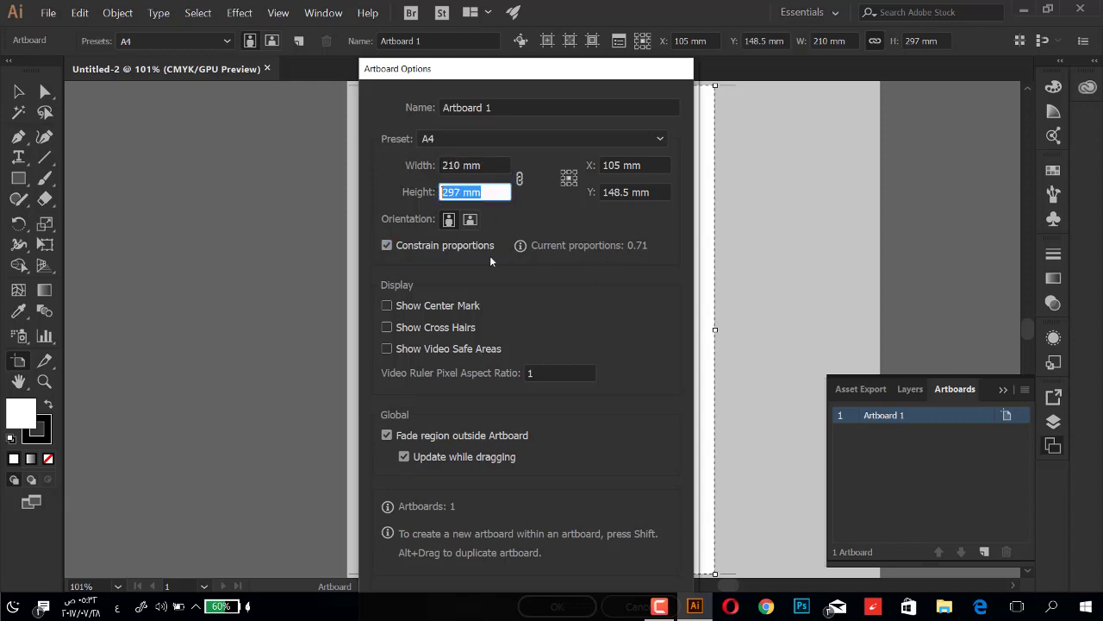
{"action": "left_click", "coordinate": [401, 249]}
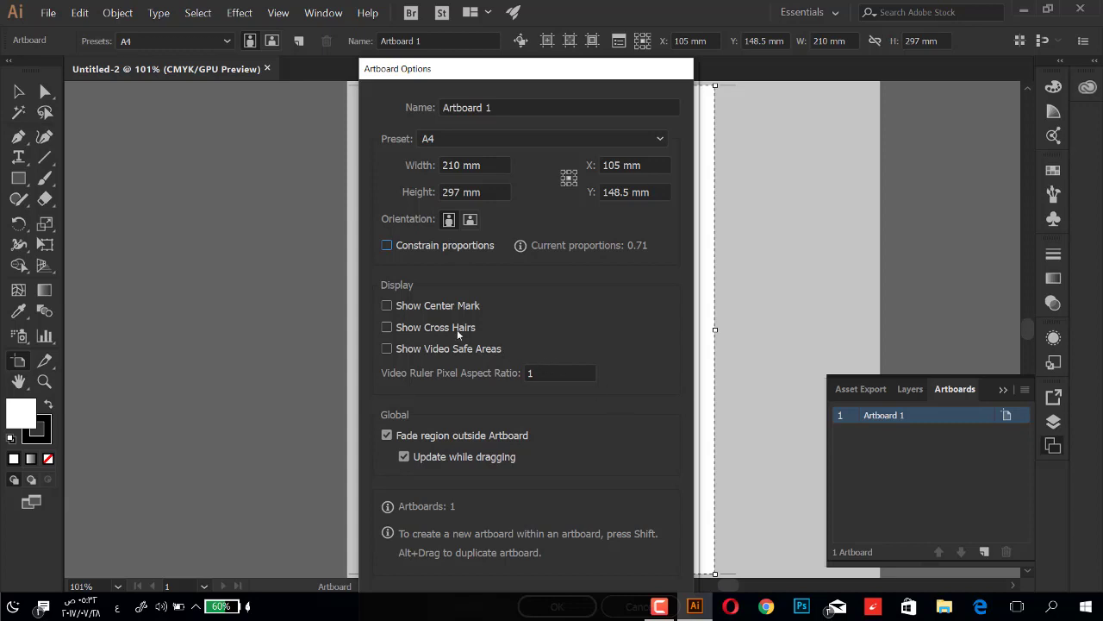
{"action": "left_click", "coordinate": [431, 308]}
- Preview cross hairs and video safe areas, then turn all three guides off and select the aspect ratio 1
{"action": "left_click_drag", "start_coordinate": [558, 73], "coordinate": [789, 90]}
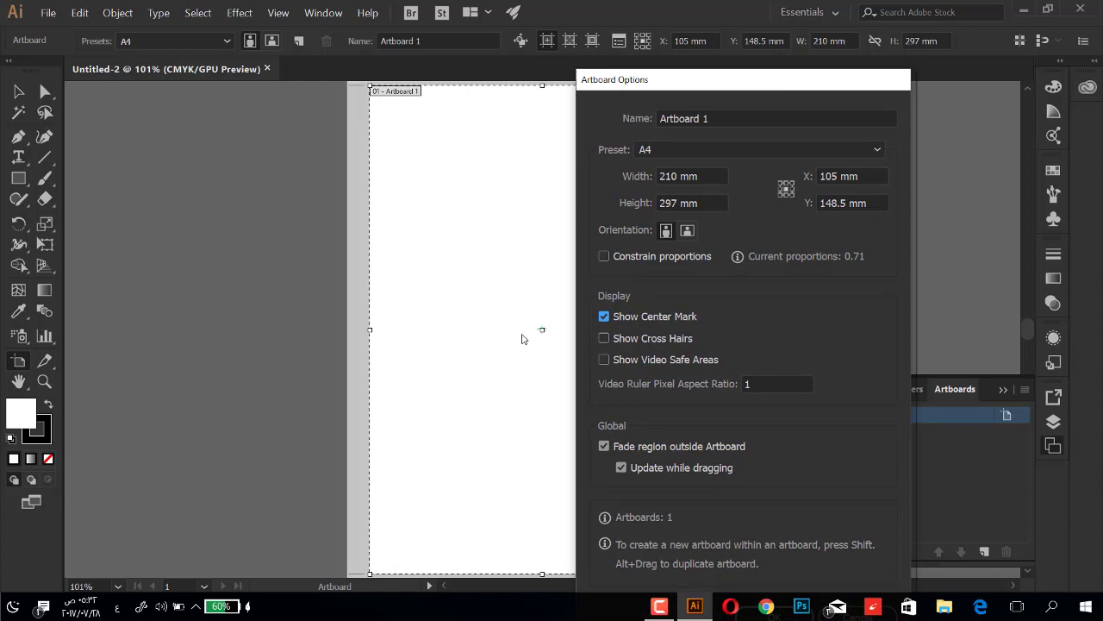
{"action": "left_click", "coordinate": [619, 319]}
{"action": "left_click", "coordinate": [645, 336]}
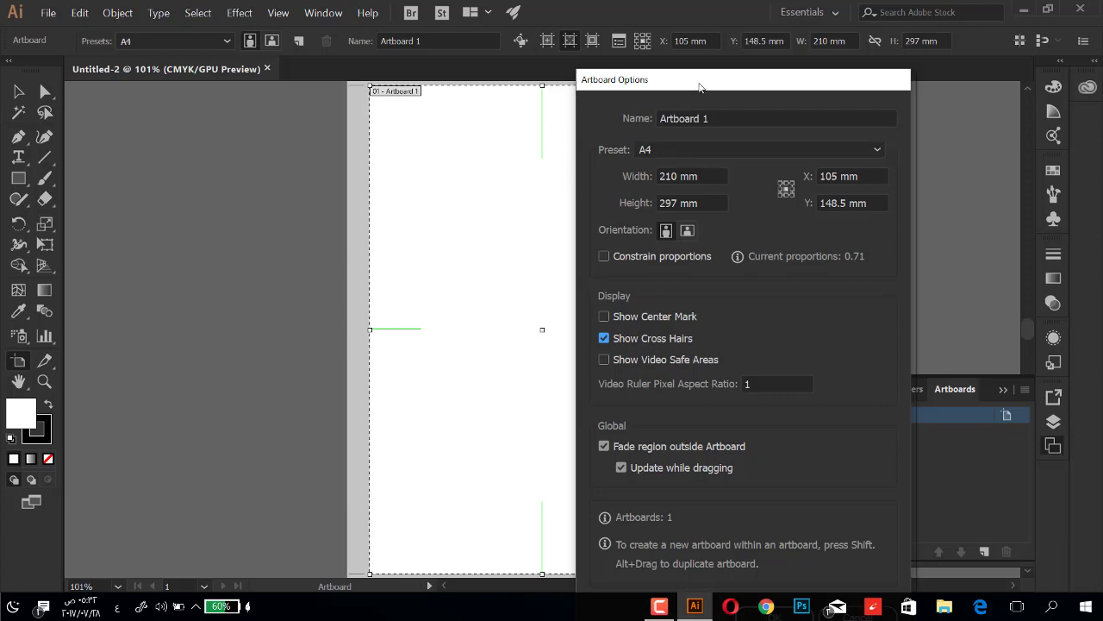
{"action": "left_click_drag", "start_coordinate": [685, 87], "coordinate": [756, 116]}
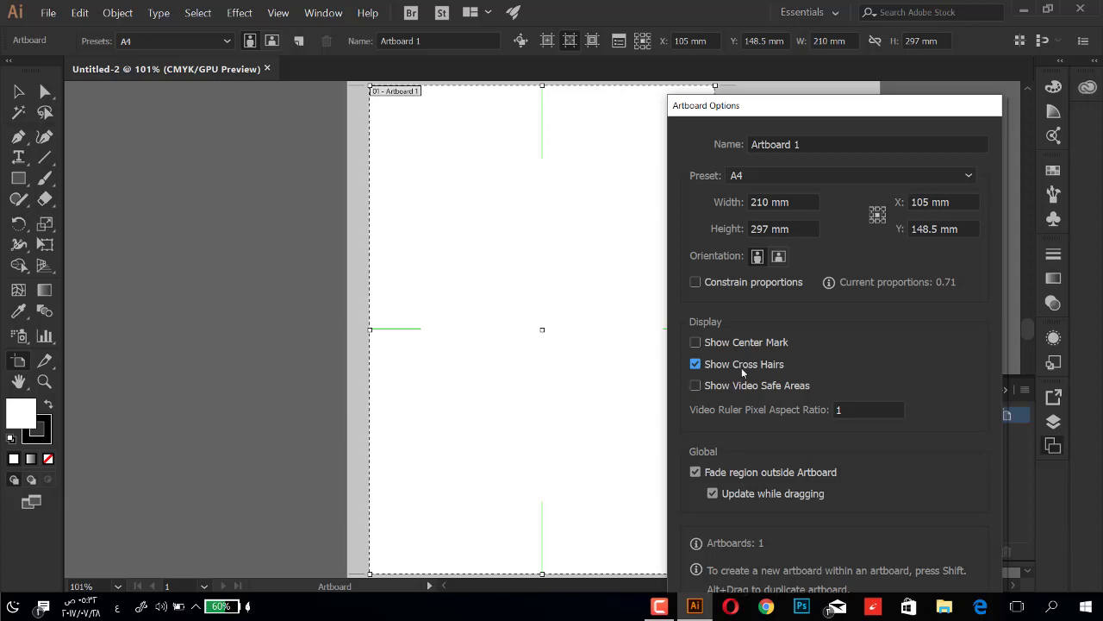
{"action": "left_click", "coordinate": [695, 385]}
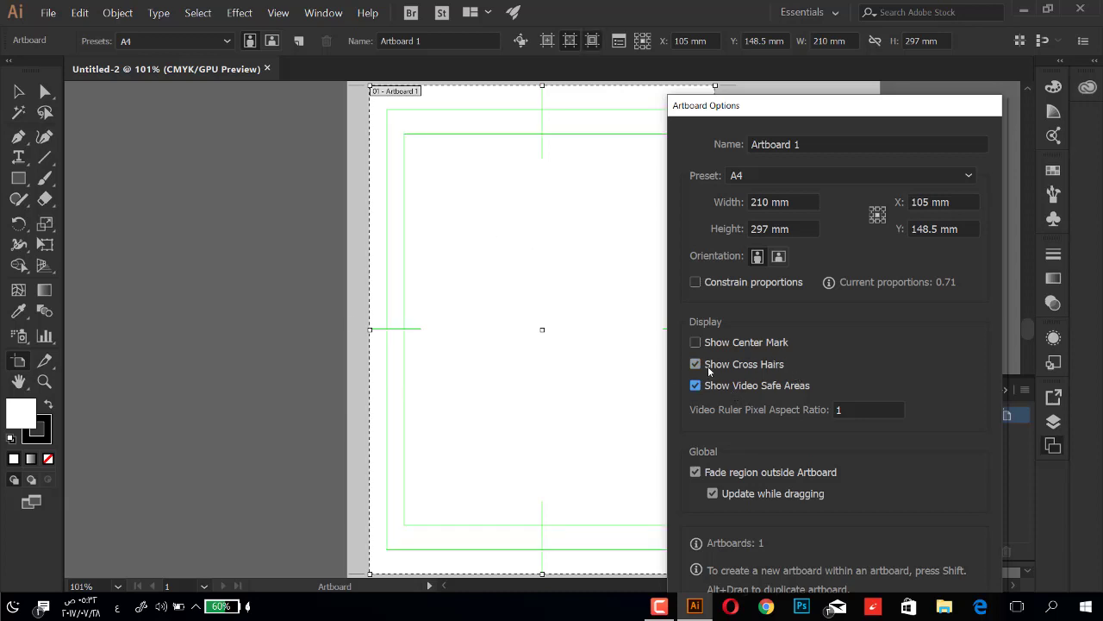
{"action": "left_click", "coordinate": [695, 364]}
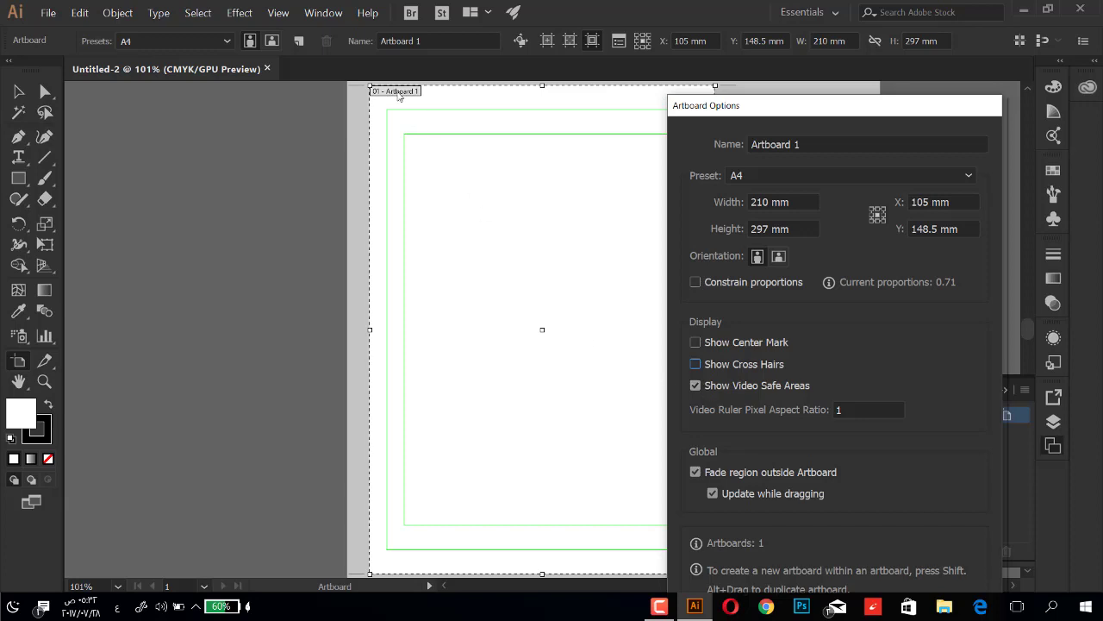
{"action": "left_click", "coordinate": [696, 385]}
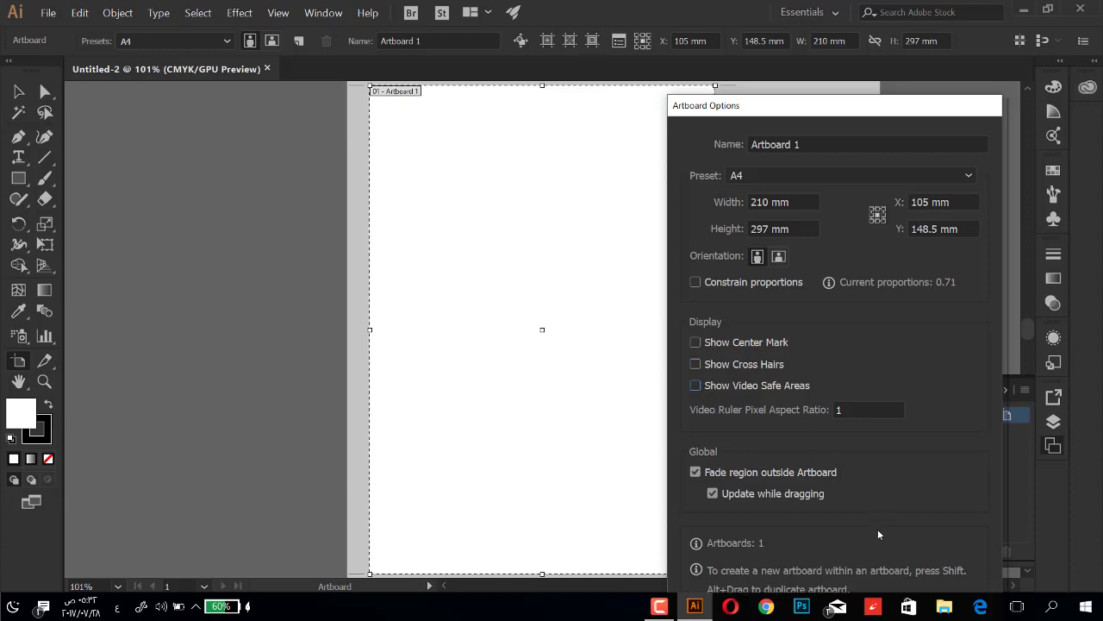
{"action": "left_click", "coordinate": [859, 409]}
{"action": "left_click", "coordinate": [883, 410]}
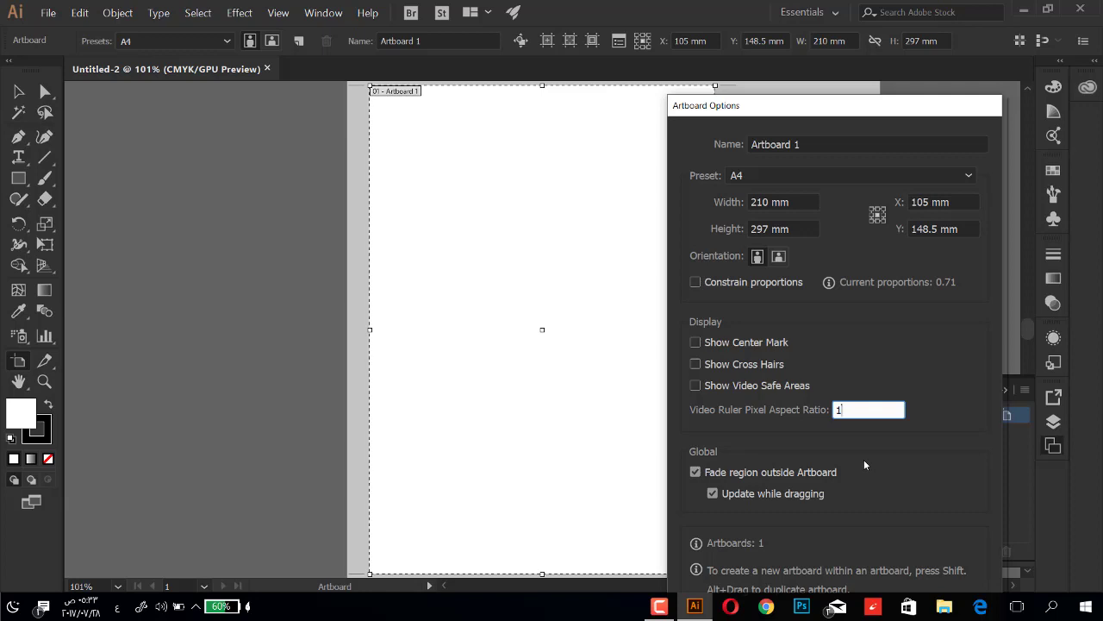
{"action": "double_click", "coordinate": [851, 410]}
{"action": "left_click", "coordinate": [860, 411]}
{"action": "double_click", "coordinate": [849, 410]}
{"action": "left_click", "coordinate": [858, 412]}
{"action": "left_click_drag", "start_coordinate": [856, 411], "coordinate": [801, 418]}
{"action": "left_click", "coordinate": [885, 418]}
- Turn off Fade region, apply the settings, and drag Artboard 1 across the canvas
{"action": "left_click", "coordinate": [697, 472]}
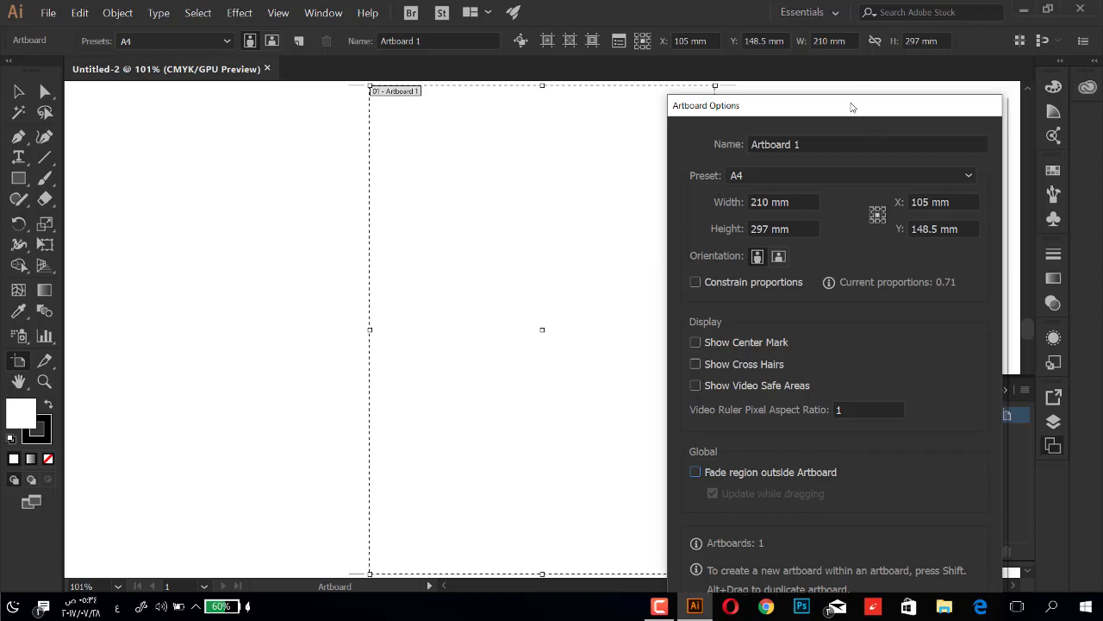
{"action": "left_click_drag", "start_coordinate": [852, 106], "coordinate": [812, 63]}
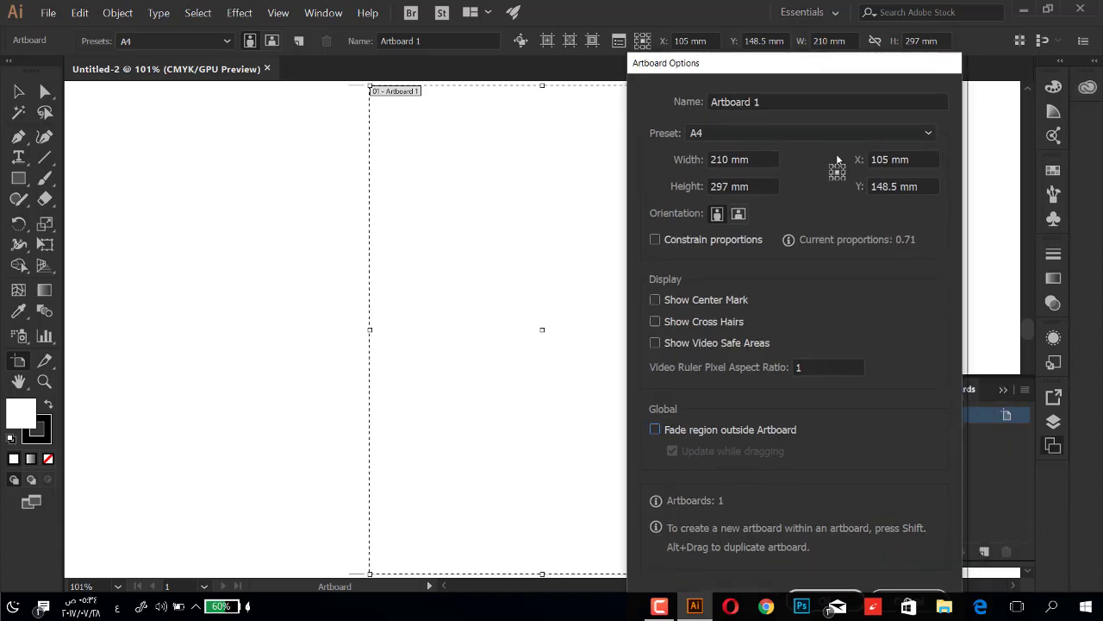
{"action": "left_click", "coordinate": [835, 594]}
{"action": "key", "text": "Escape"}
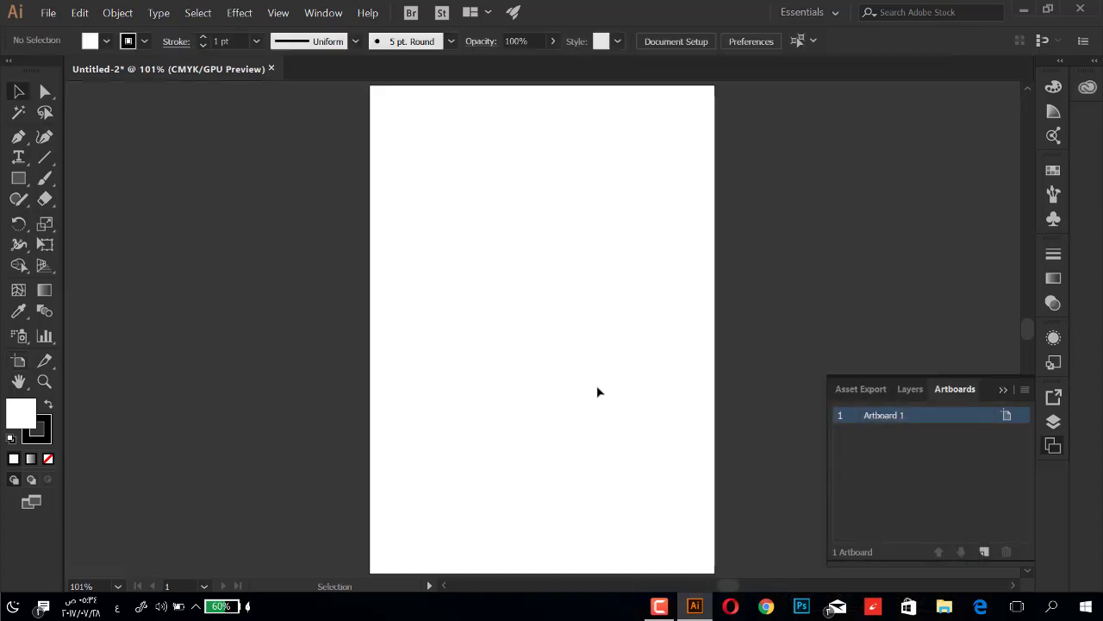
{"action": "left_click", "coordinate": [18, 363]}
{"action": "left_click_drag", "start_coordinate": [447, 312], "coordinate": [287, 312]}
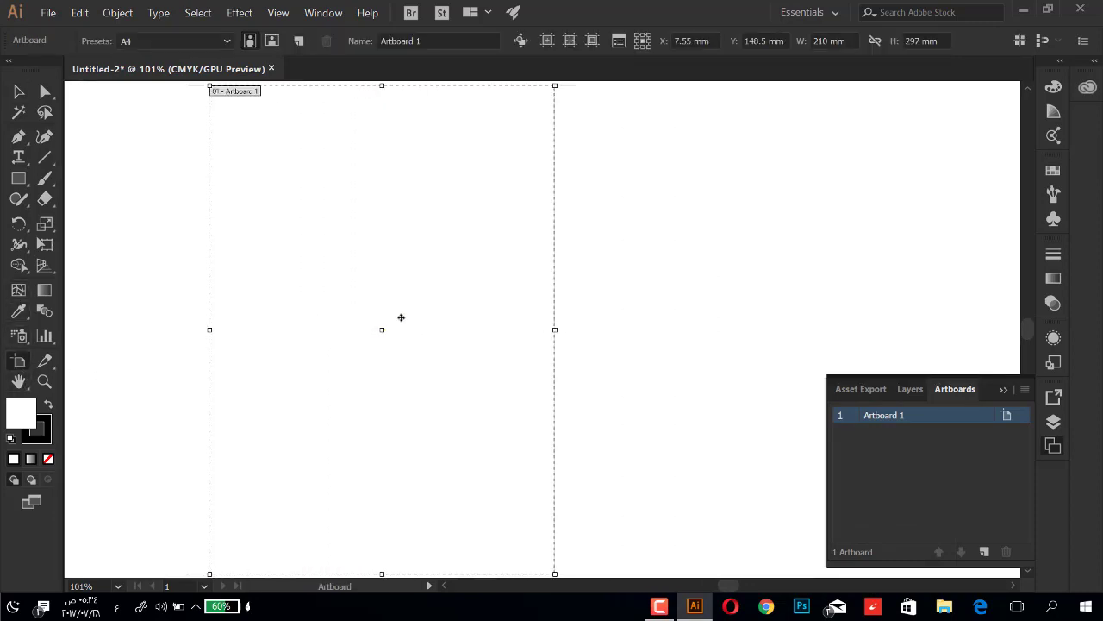
{"action": "mouse_move", "coordinate": [399, 315]}
{"action": "left_mouse_down"}
{"action": "mouse_move", "coordinate": [572, 330]}
{"action": "mouse_move", "coordinate": [505, 305]}
{"action": "left_mouse_up"}
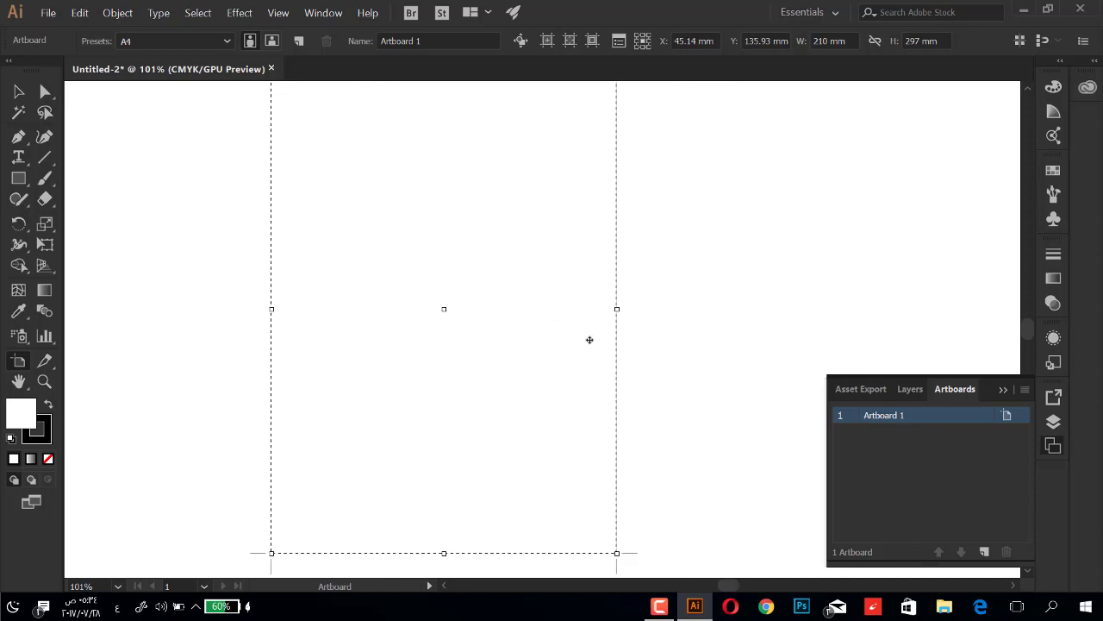
- Re-enable Fade region without Update while dragging, then move the artboard to X 44.3, Y 136.62 mm
{"action": "left_click", "coordinate": [621, 41]}
{"action": "left_click", "coordinate": [676, 432]}
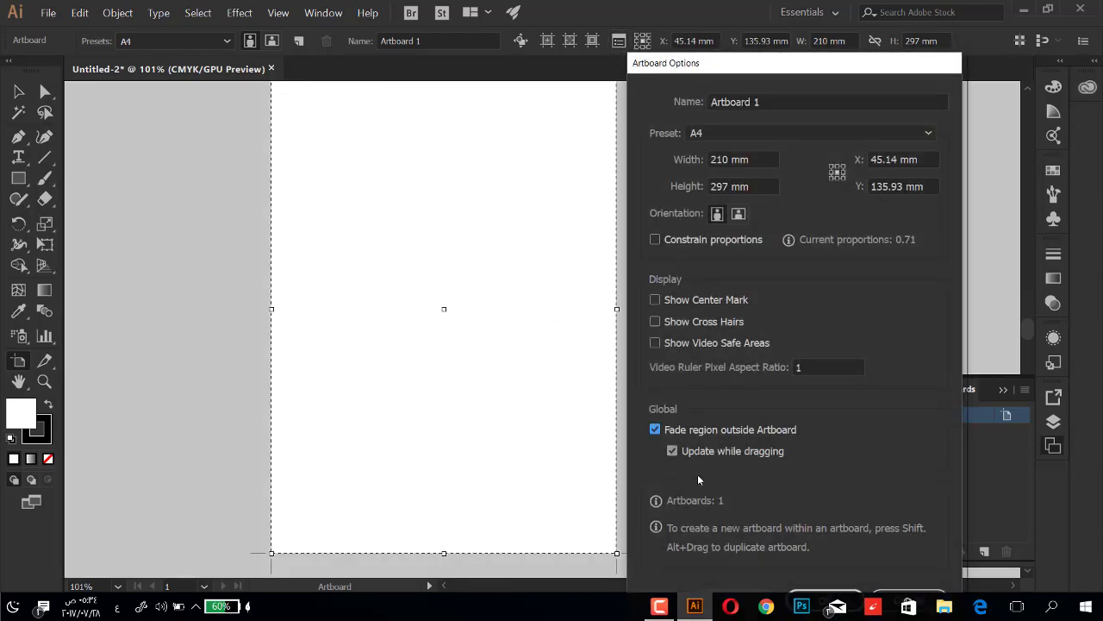
{"action": "left_click", "coordinate": [674, 450]}
{"action": "left_click", "coordinate": [808, 595]}
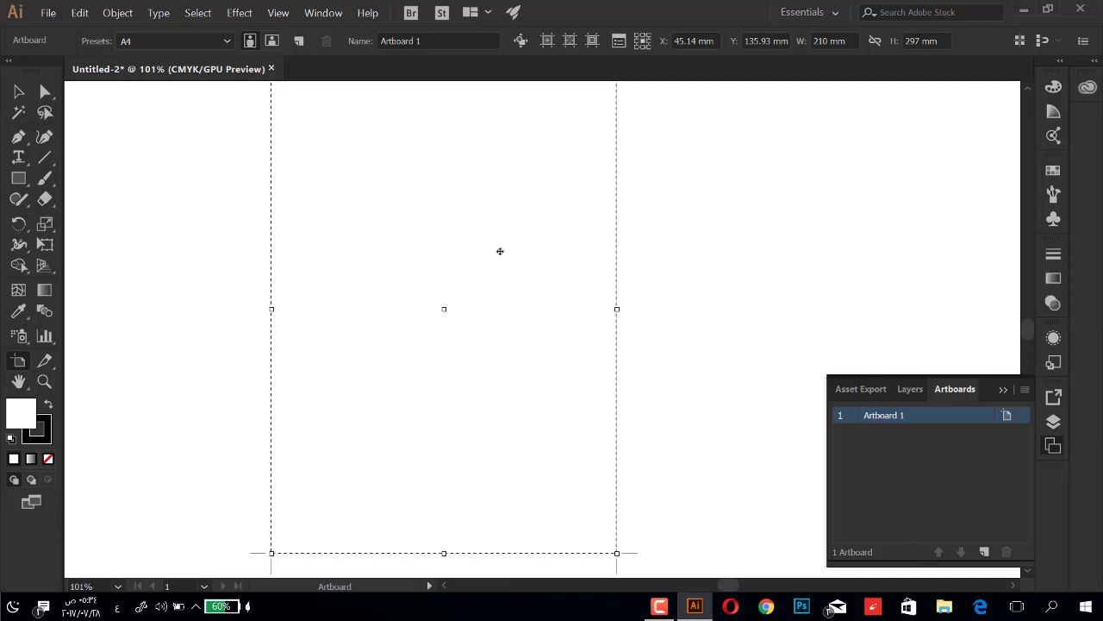
{"action": "left_click_drag", "start_coordinate": [500, 249], "coordinate": [392, 260]}
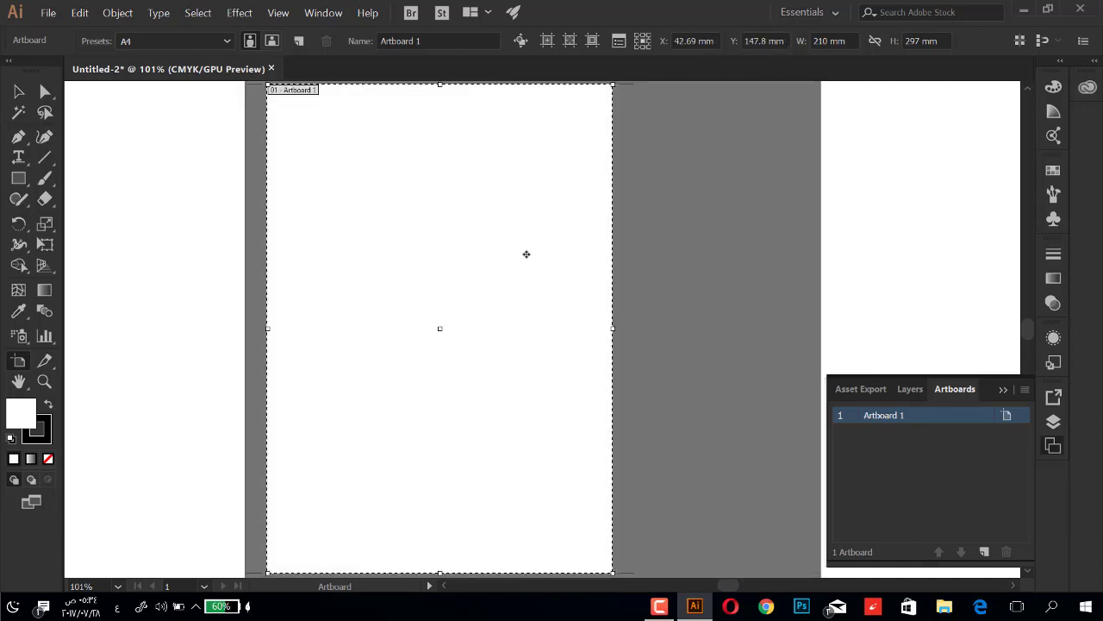
{"action": "mouse_move", "coordinate": [525, 254]}
{"action": "left_mouse_down"}
{"action": "mouse_move", "coordinate": [697, 426]}
{"action": "mouse_move", "coordinate": [323, 216]}
{"action": "mouse_move", "coordinate": [314, 227]}
{"action": "mouse_move", "coordinate": [797, 262]}
{"action": "left_mouse_up"}
{"action": "left_click_drag", "start_coordinate": [676, 249], "coordinate": [463, 212]}
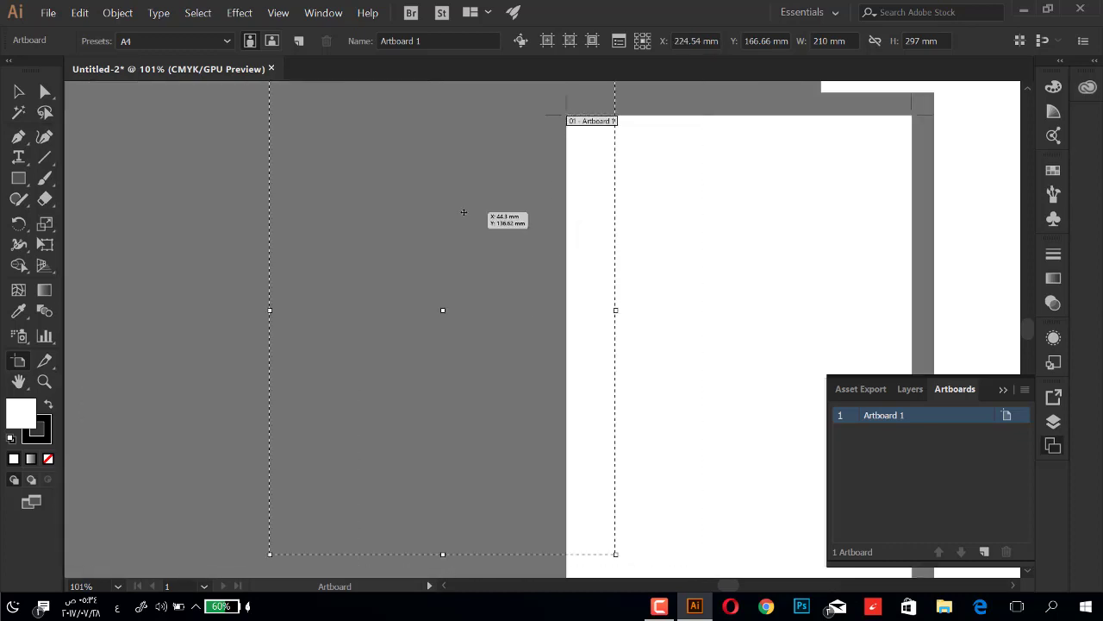
- Re-enable Update while dragging and turn on Show Center Mark and Show Cross Hairs for Artboard 1
{"action": "left_click", "coordinate": [642, 41]}
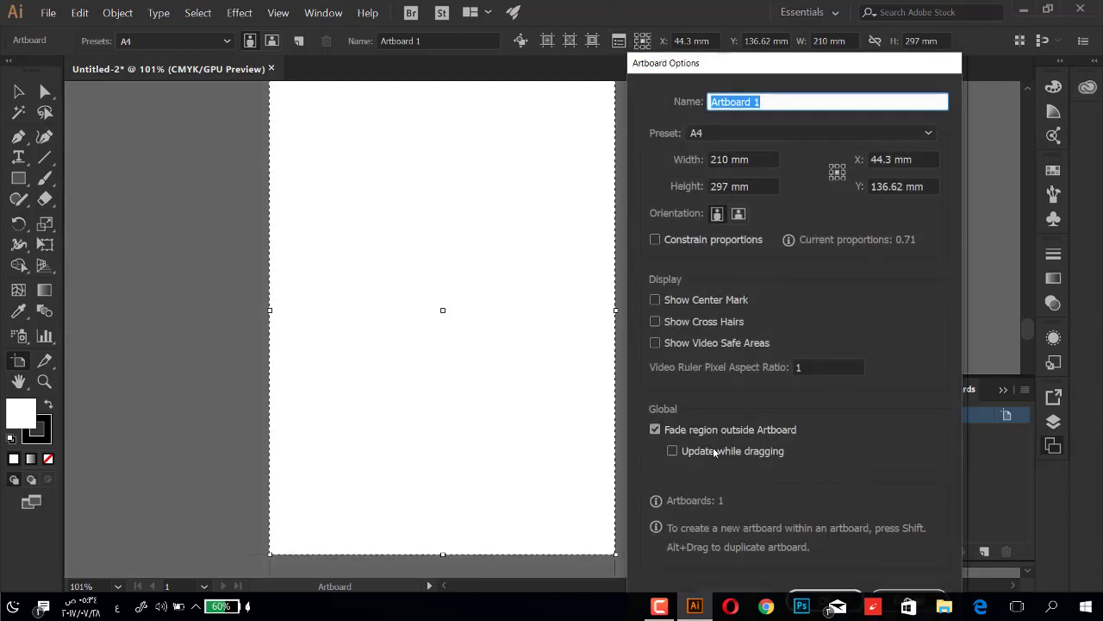
{"action": "left_click", "coordinate": [709, 453]}
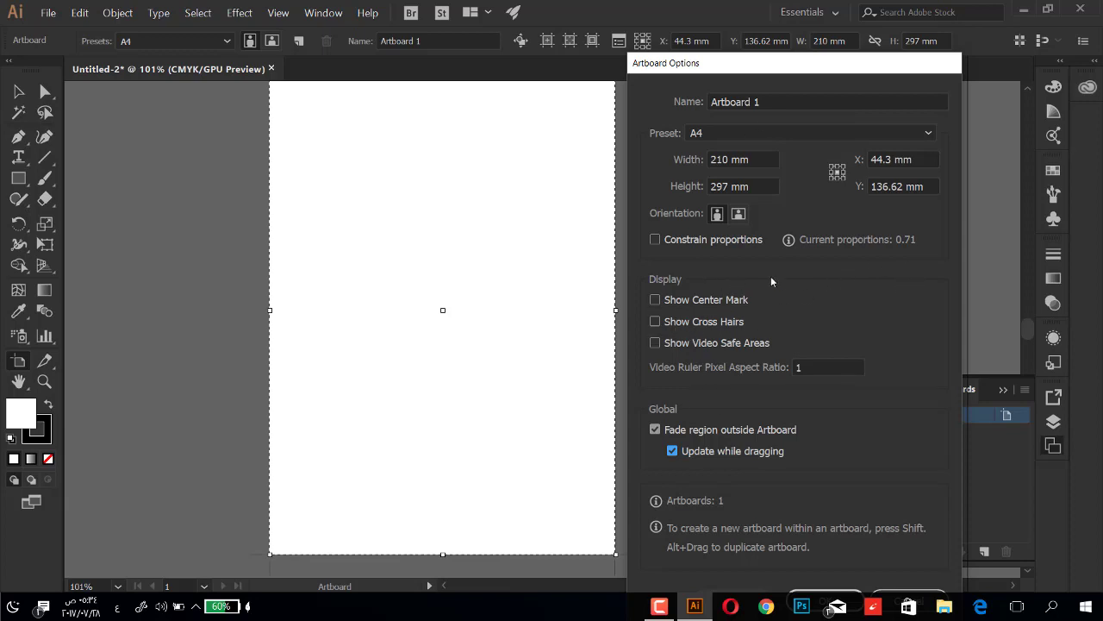
{"action": "left_click", "coordinate": [667, 300]}
{"action": "left_click", "coordinate": [714, 322]}
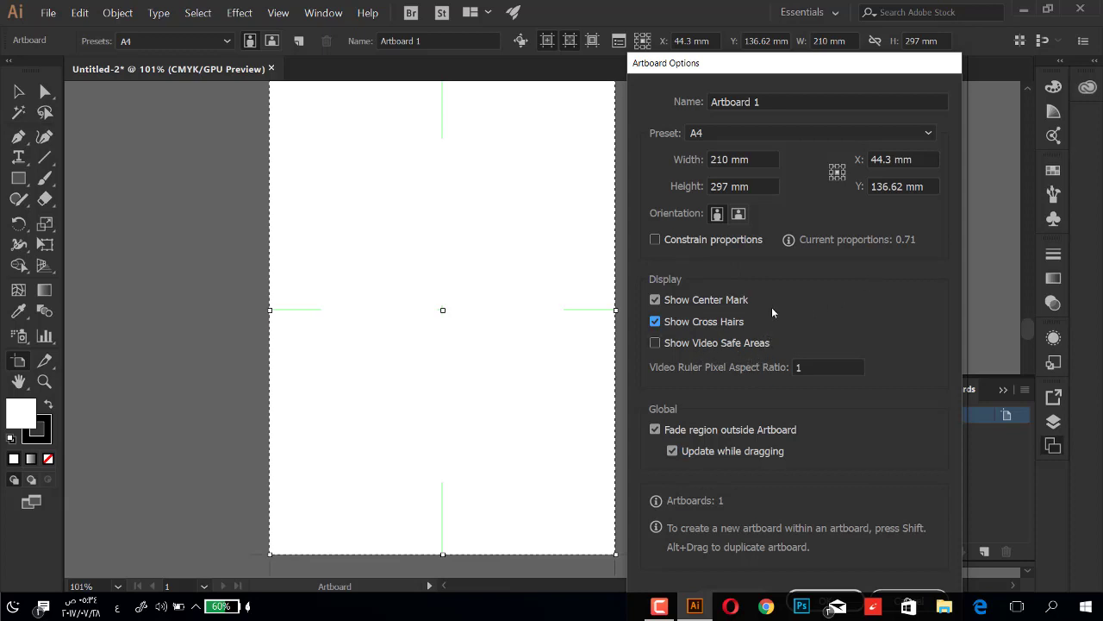
{"action": "left_click", "coordinate": [731, 302]}
{"action": "left_click", "coordinate": [724, 303]}
- Try the HDTV 1080, iPad Pro, Apple Watch 38mm and DVCPRO HD 720 size presets
{"action": "left_click", "coordinate": [882, 133]}
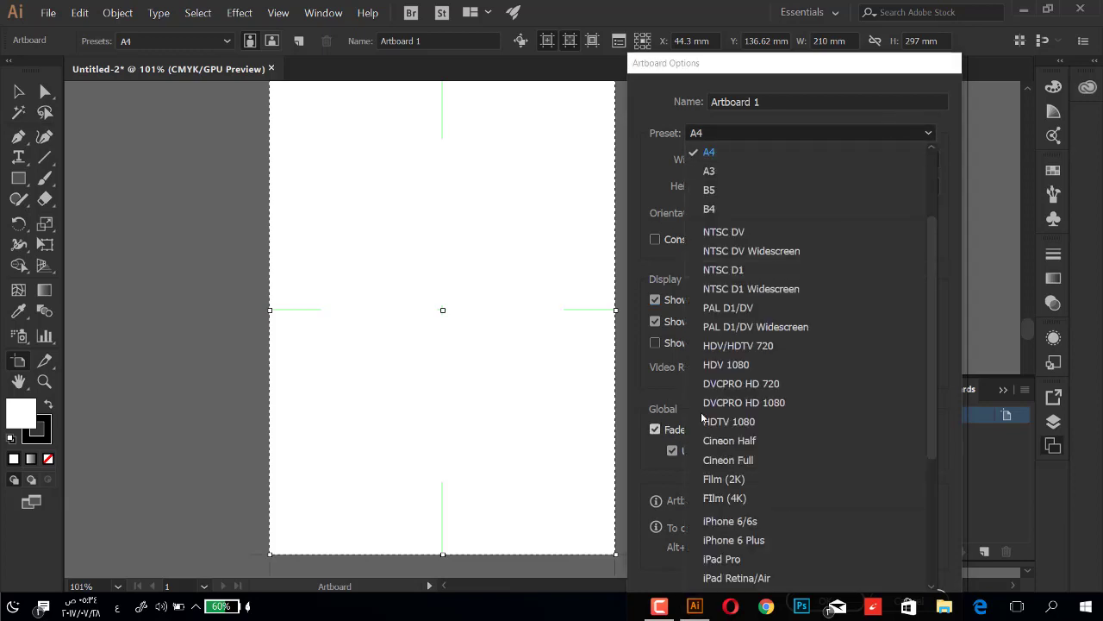
{"action": "scroll", "coordinate": [809, 379], "scroll_direction": "down", "scroll_amount": 4}
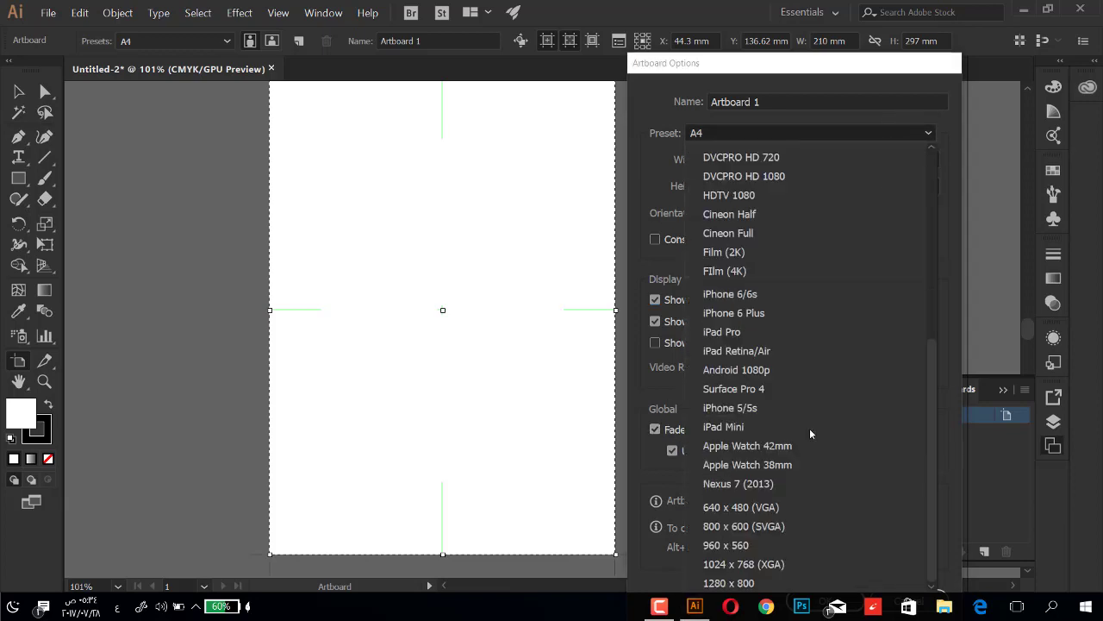
{"action": "scroll", "coordinate": [810, 427], "scroll_direction": "up", "scroll_amount": 4}
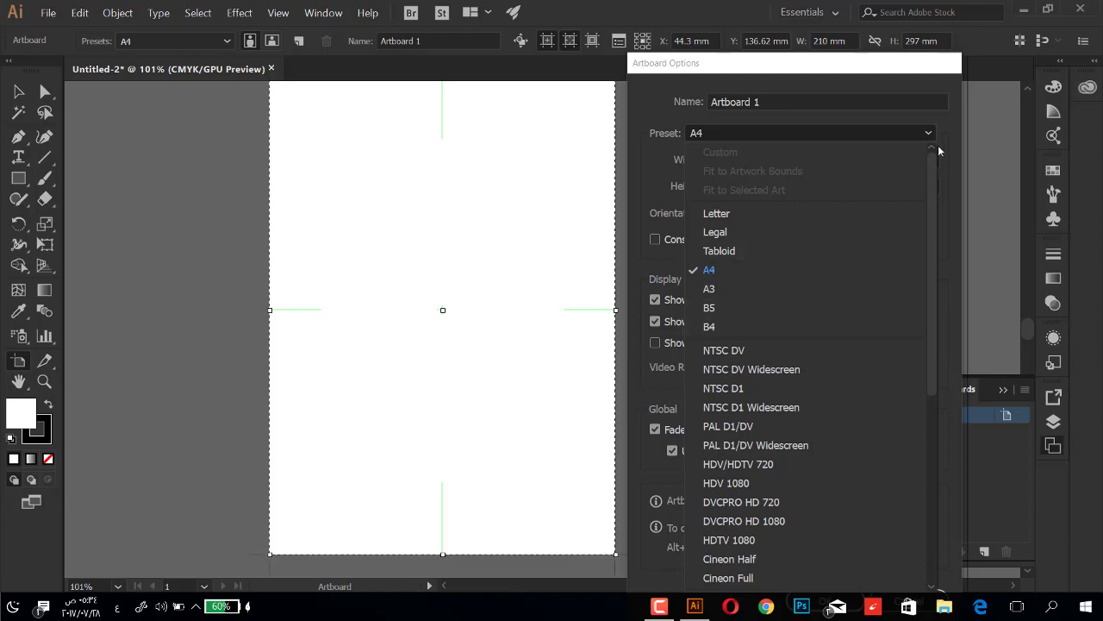
{"action": "left_click", "coordinate": [853, 127]}
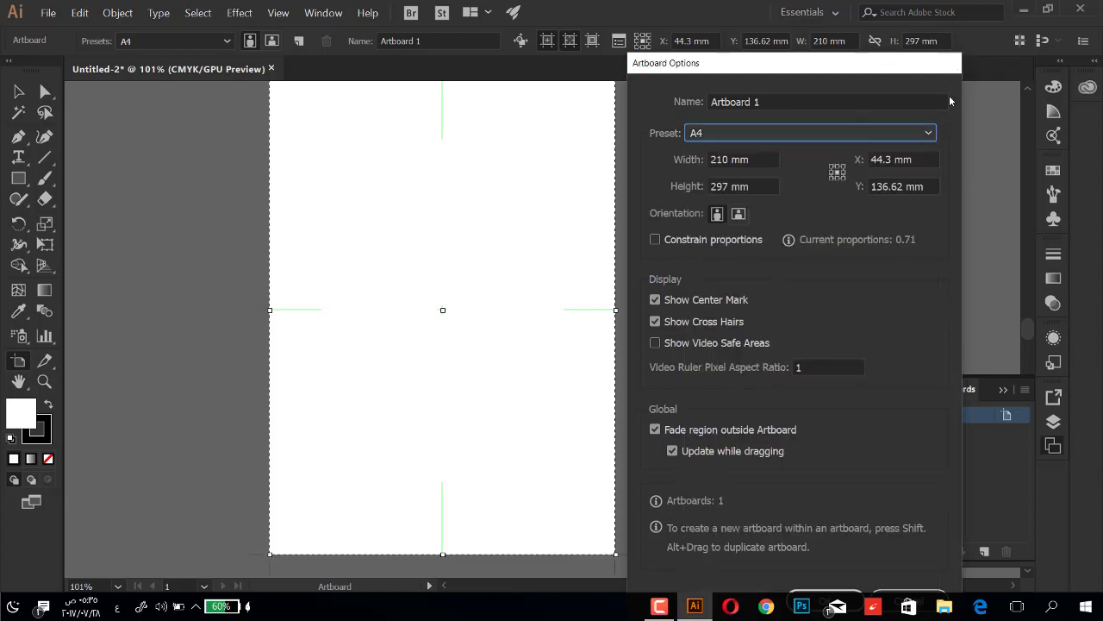
{"action": "left_click", "coordinate": [900, 134]}
{"action": "left_click", "coordinate": [758, 421]}
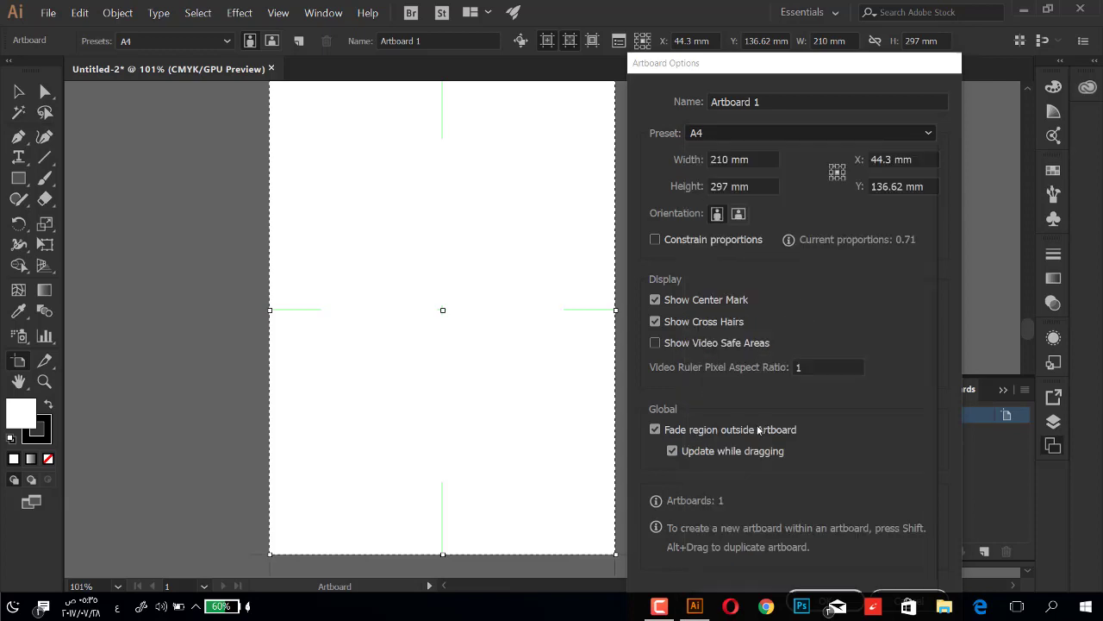
{"action": "left_click", "coordinate": [838, 137]}
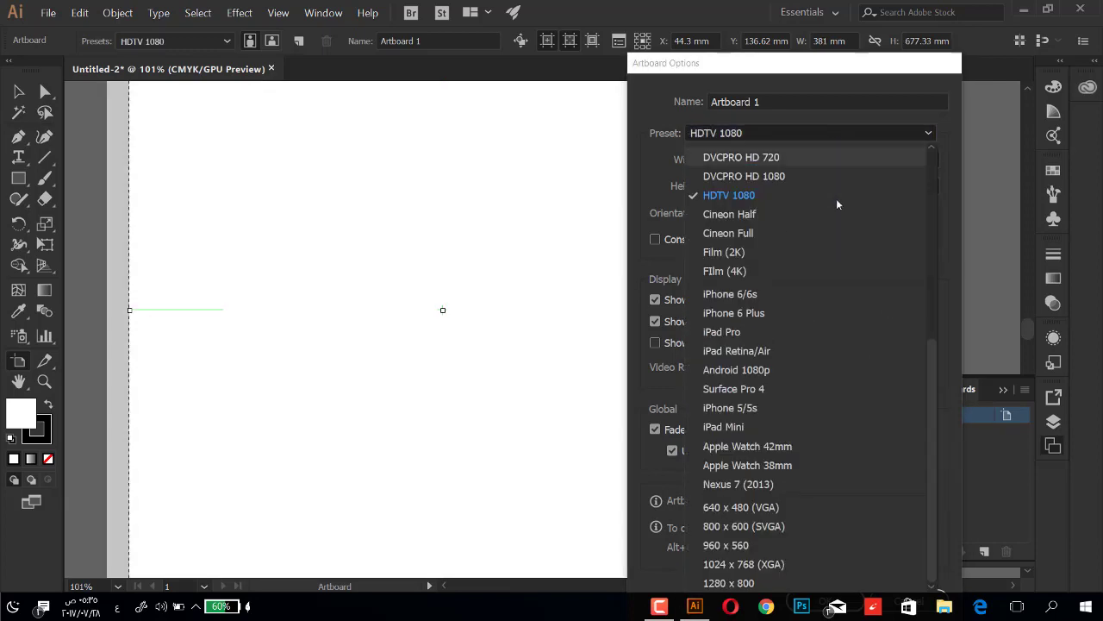
{"action": "left_click", "coordinate": [790, 330]}
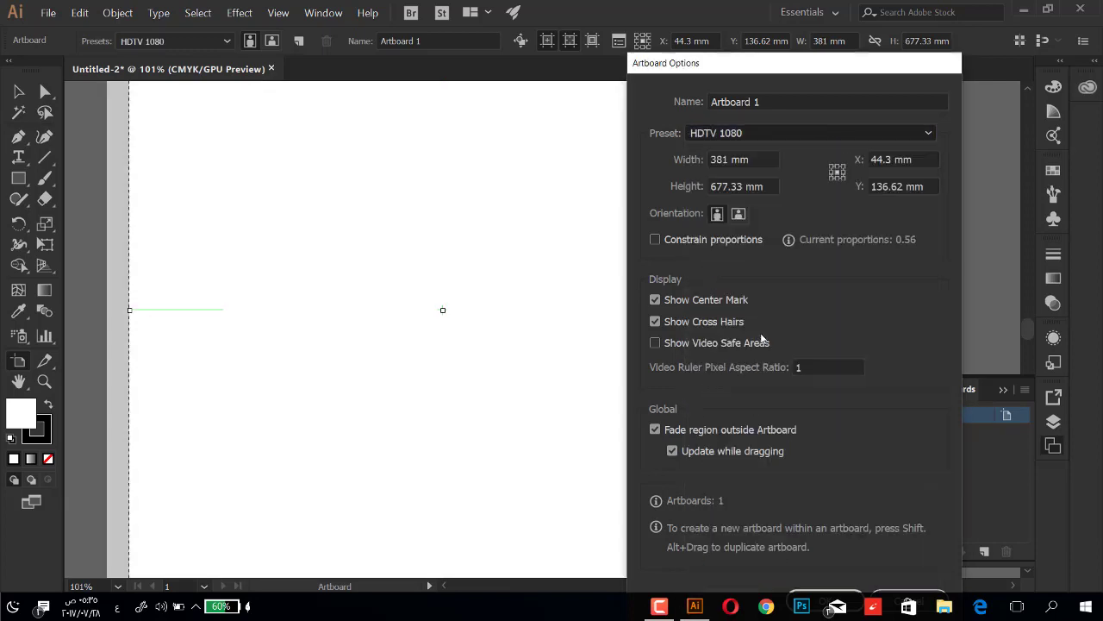
{"action": "left_click", "coordinate": [889, 136]}
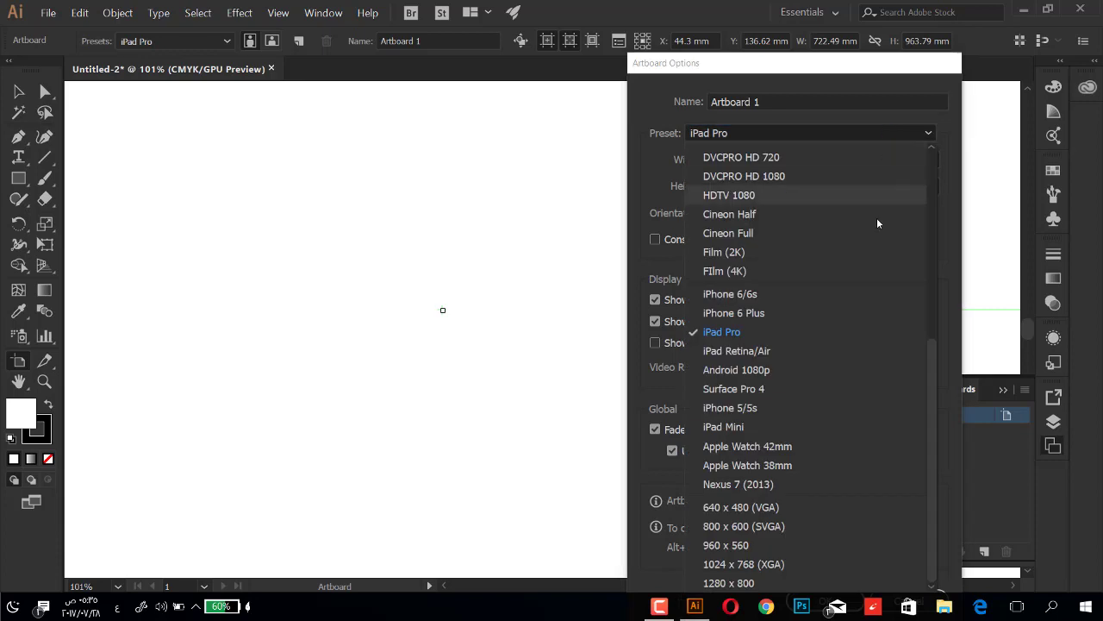
{"action": "left_click", "coordinate": [742, 465]}
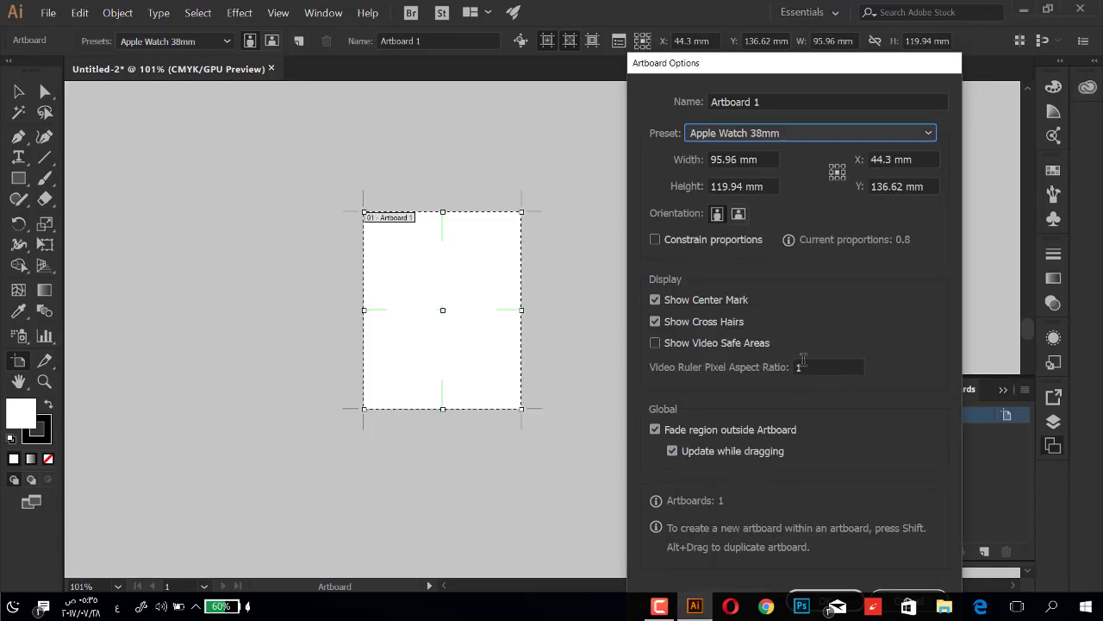
{"action": "left_click", "coordinate": [881, 132]}
{"action": "left_click", "coordinate": [796, 166]}
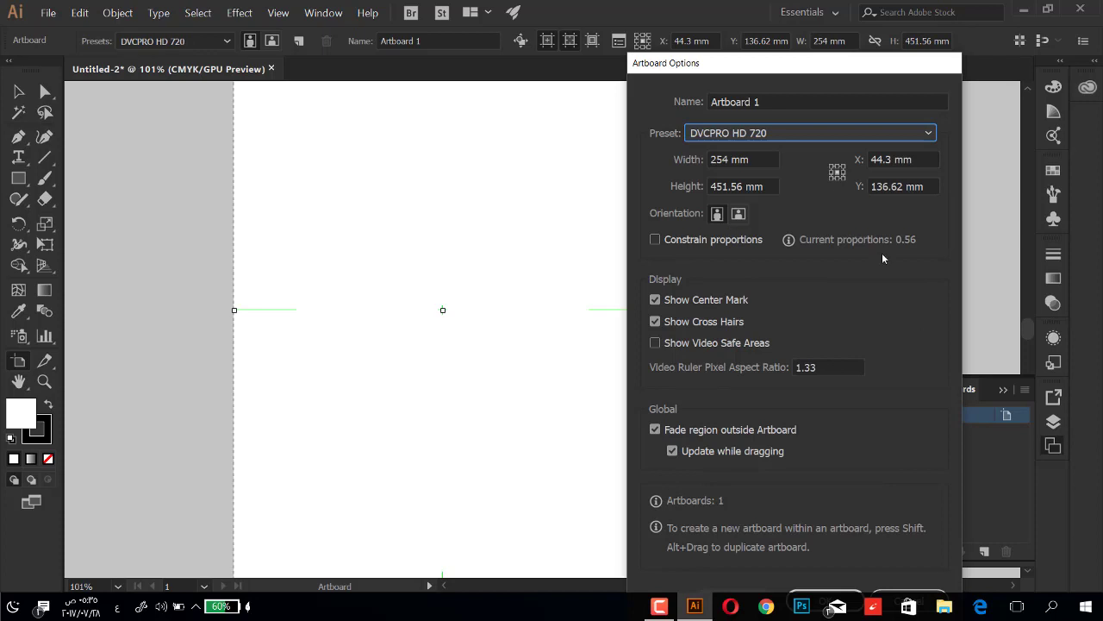
- Inspect the 1.33 pixel aspect ratio, then try the DVCPRO HD 1080 and Film (4K) presets
{"action": "left_click", "coordinate": [830, 369]}
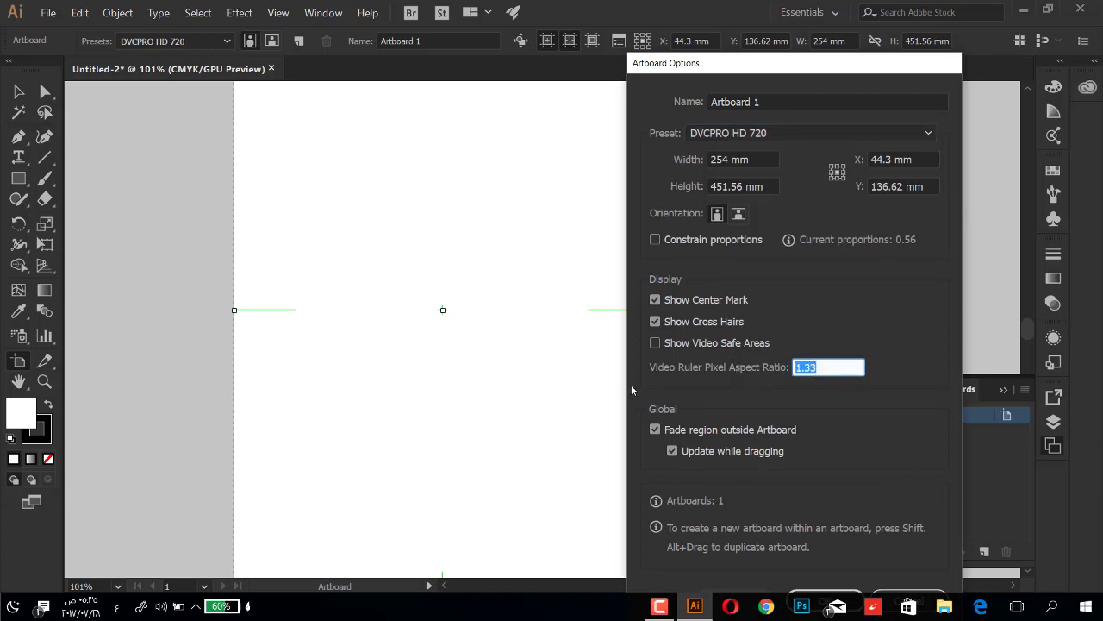
{"action": "left_click", "coordinate": [837, 368]}
{"action": "left_click_drag", "start_coordinate": [835, 368], "coordinate": [767, 376]}
{"action": "left_click", "coordinate": [859, 362]}
{"action": "left_click", "coordinate": [758, 133]}
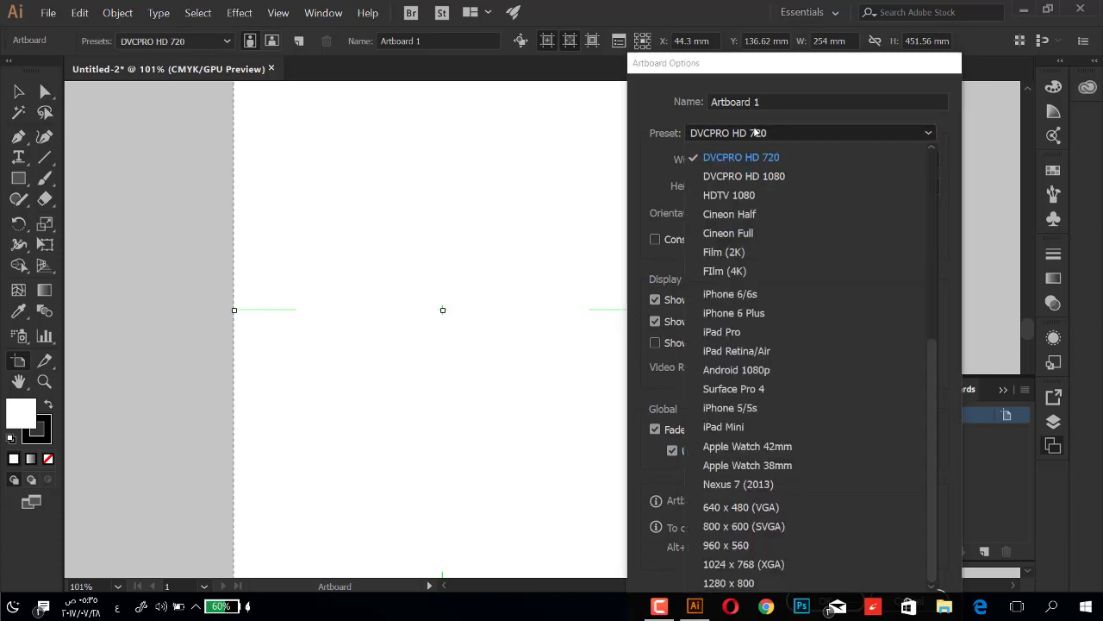
{"action": "left_click", "coordinate": [773, 176]}
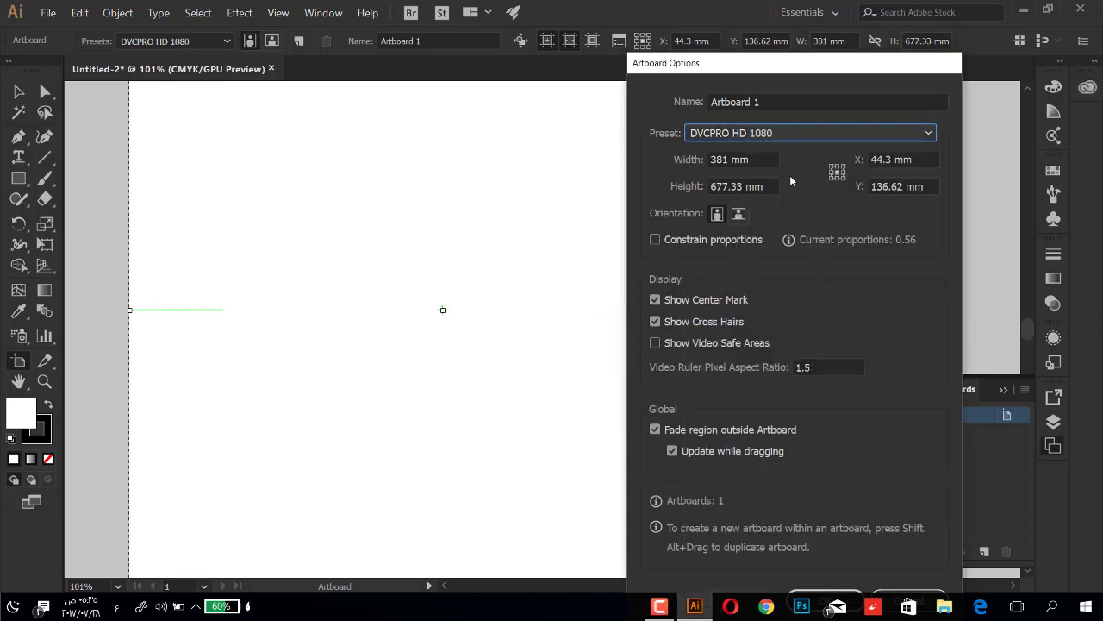
{"action": "left_click", "coordinate": [777, 134]}
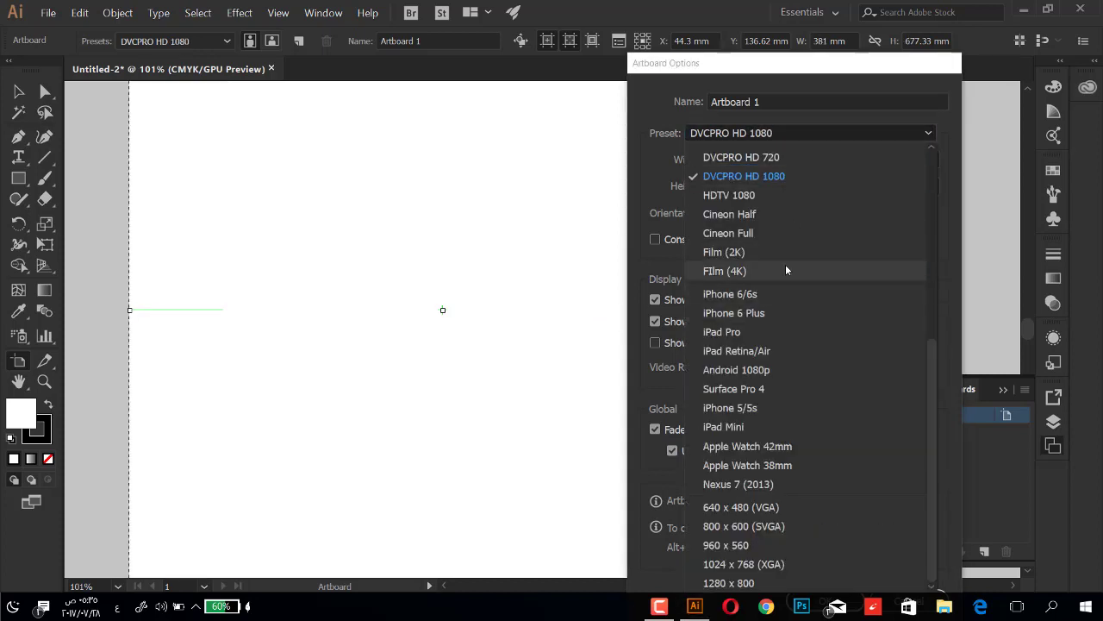
{"action": "left_click", "coordinate": [785, 263]}
- Return the preset to A4 at 210 × 297 mm and close Artboard Options
{"action": "left_click", "coordinate": [772, 145]}
{"action": "scroll", "coordinate": [825, 301], "scroll_direction": "up", "scroll_amount": 5}
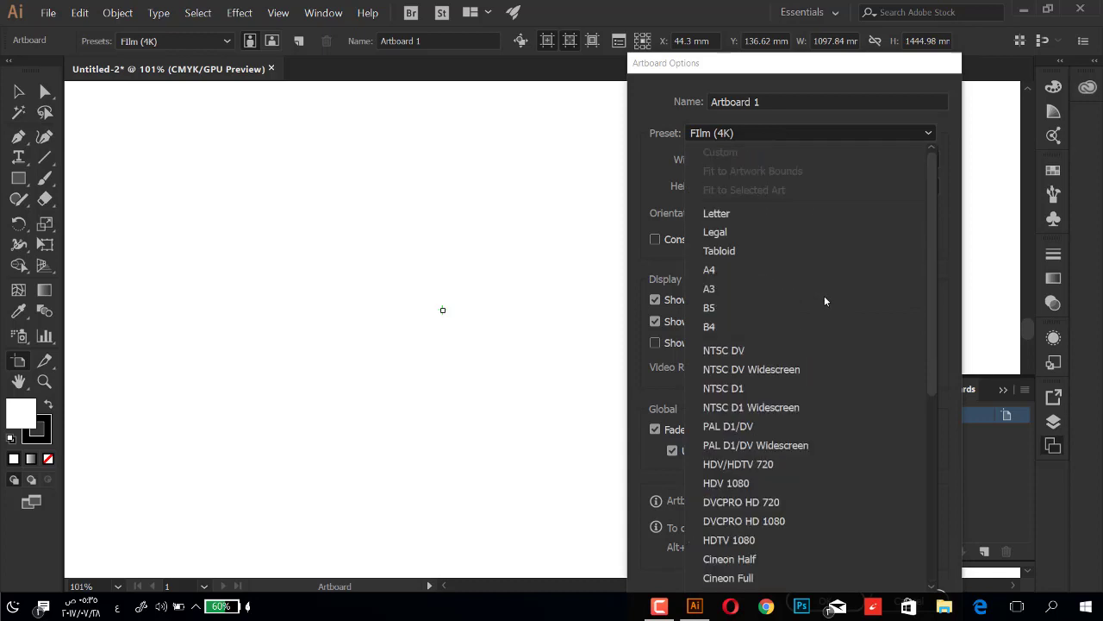
{"action": "left_click", "coordinate": [755, 270]}
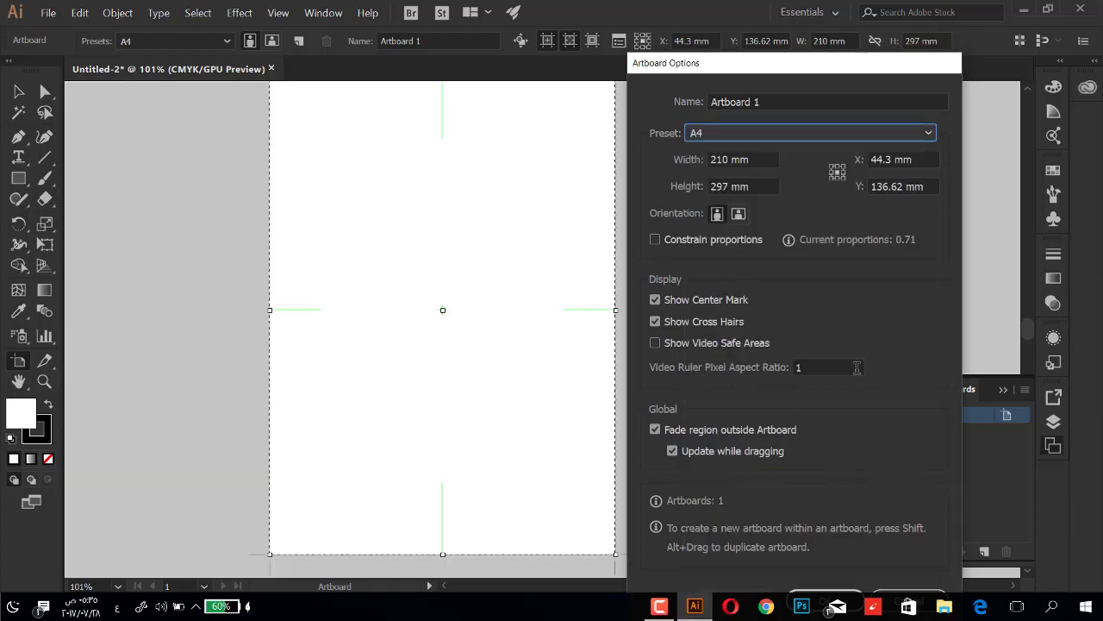
{"action": "double_click", "coordinate": [819, 369]}
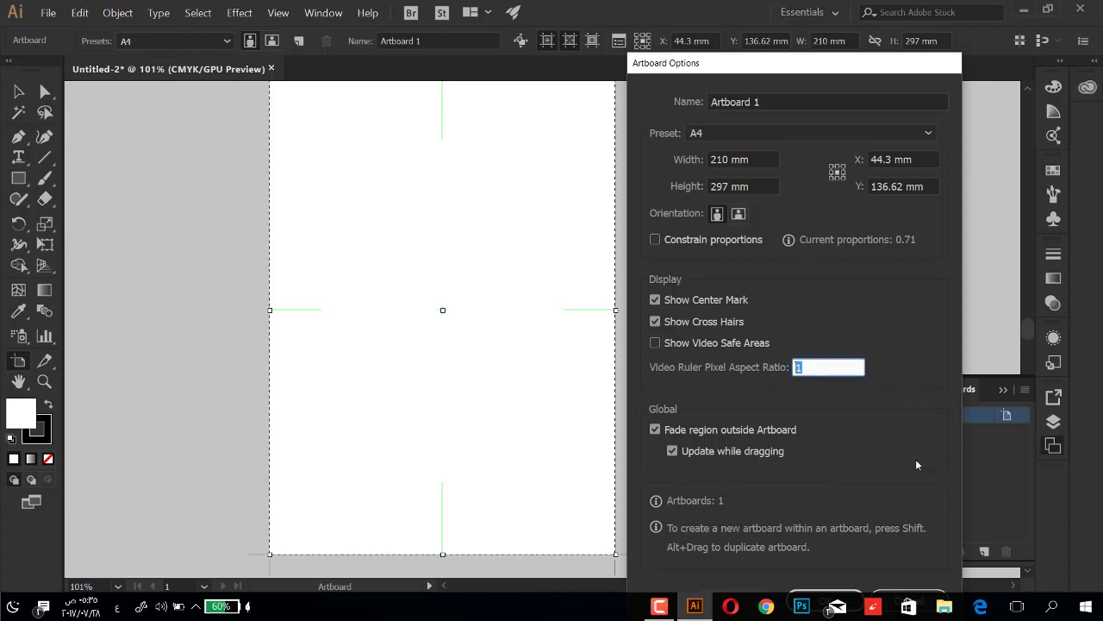
{"action": "left_click_drag", "start_coordinate": [877, 78], "coordinate": [730, 65]}
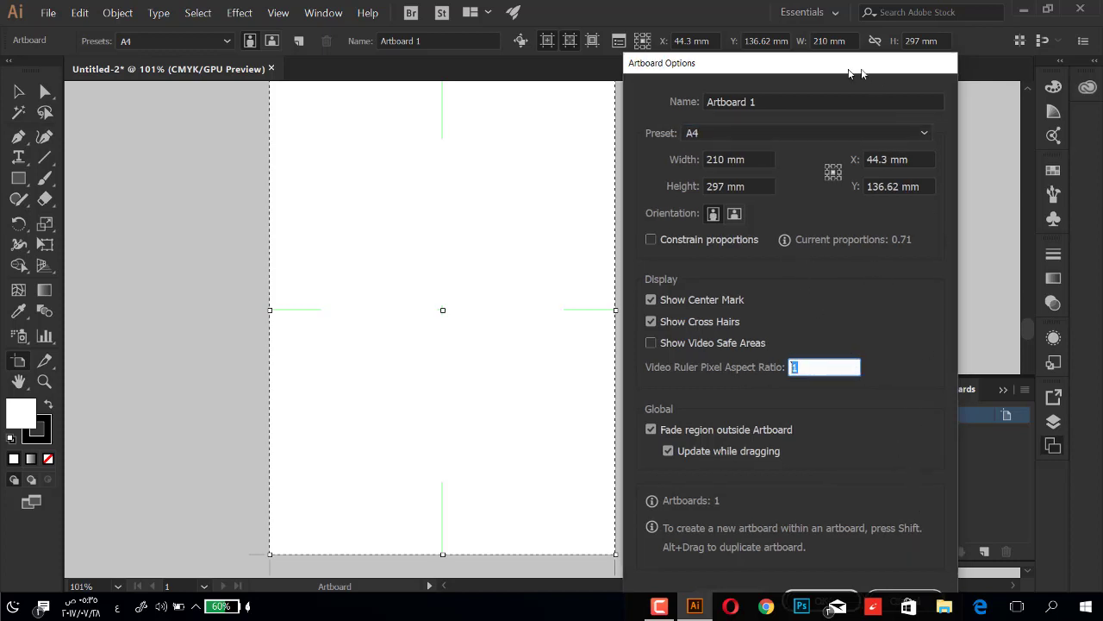
{"action": "left_click", "coordinate": [776, 589]}
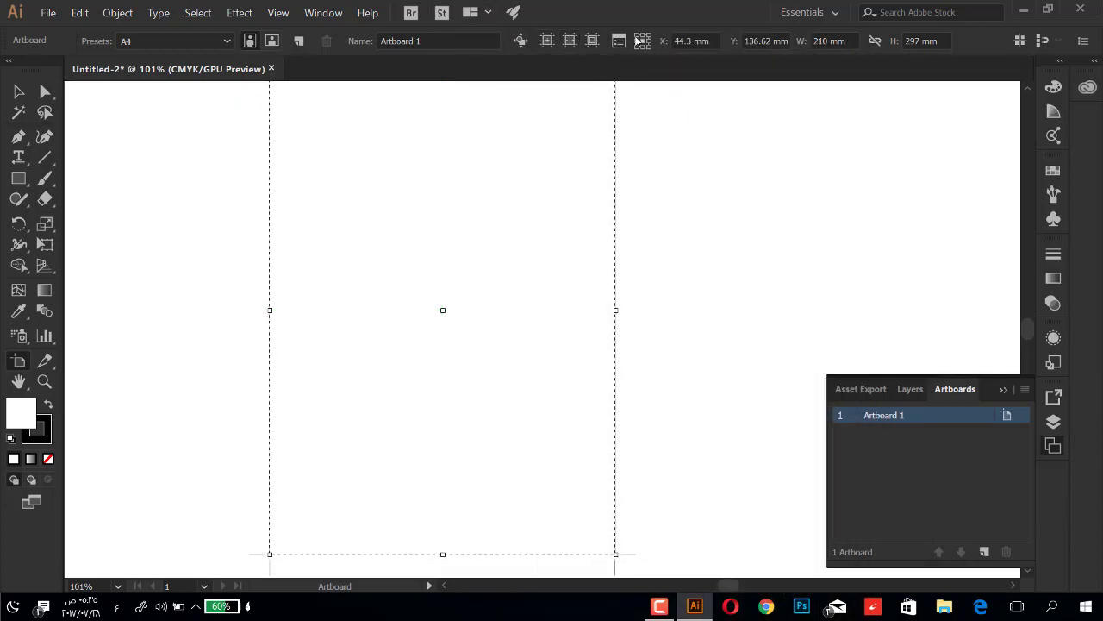
- Enable Update while dragging in Artboard Options and drag the artboard slightly right and down
{"action": "left_click", "coordinate": [619, 40]}
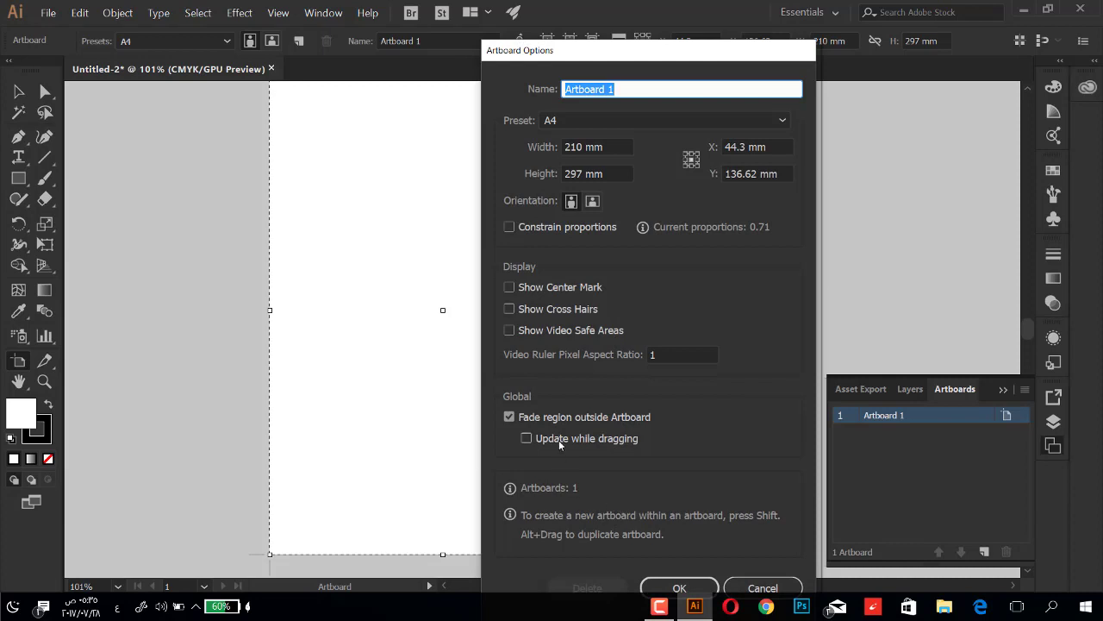
{"action": "left_click", "coordinate": [559, 439]}
{"action": "left_click", "coordinate": [681, 588]}
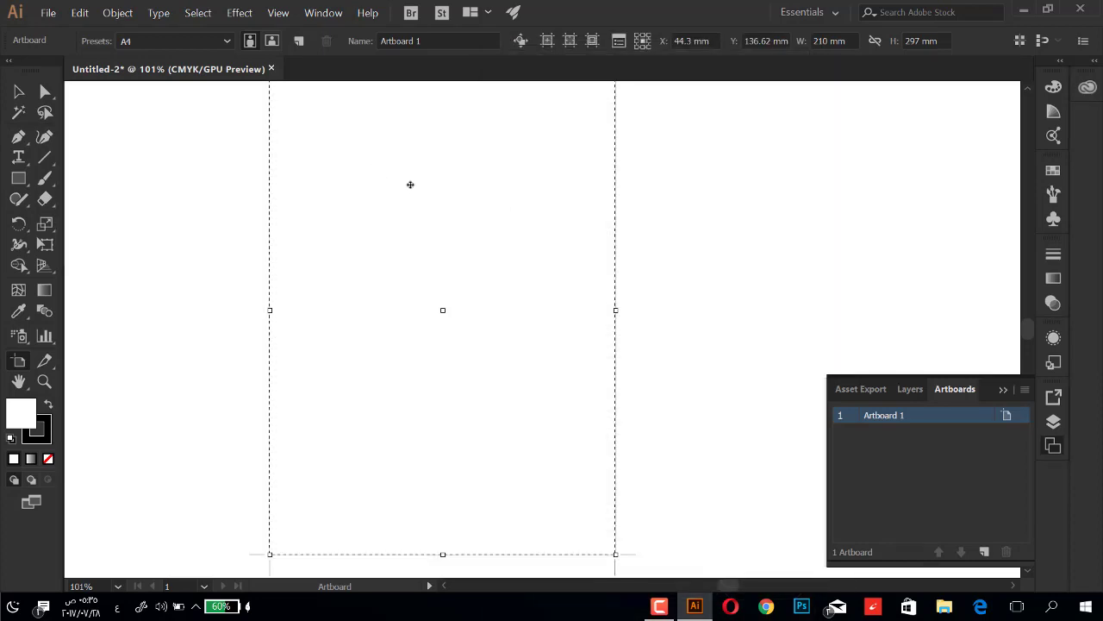
{"action": "left_click_drag", "start_coordinate": [514, 170], "coordinate": [547, 185]}
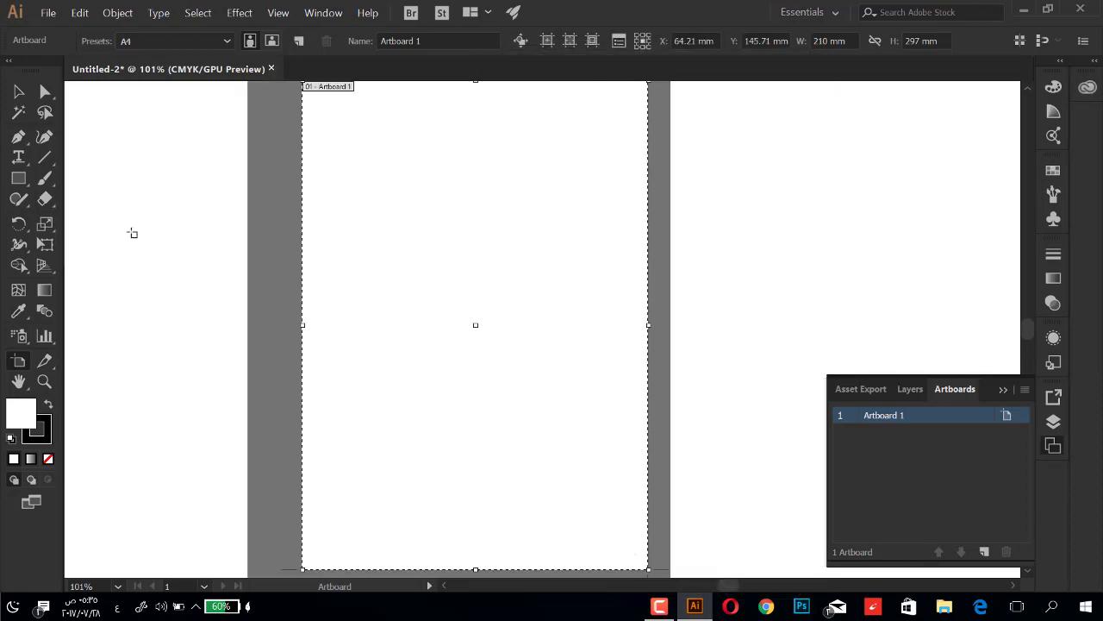
- Drag Artboard 1 further right, to about X 65.96 mm, Y 145.71 mm
{"action": "left_click", "coordinate": [619, 40]}
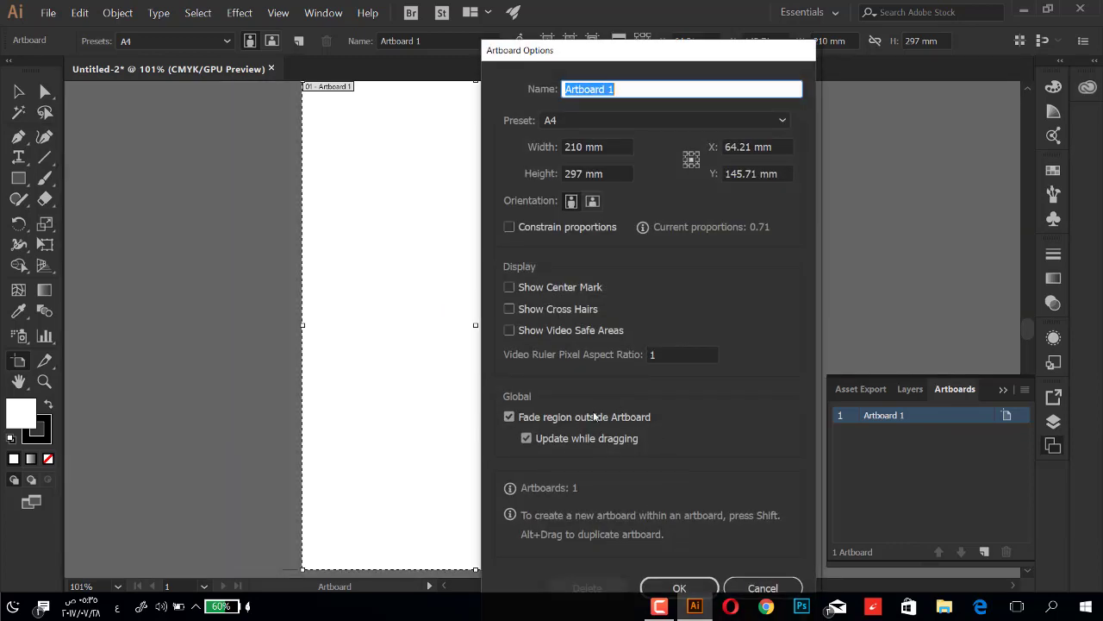
{"action": "left_click", "coordinate": [679, 588]}
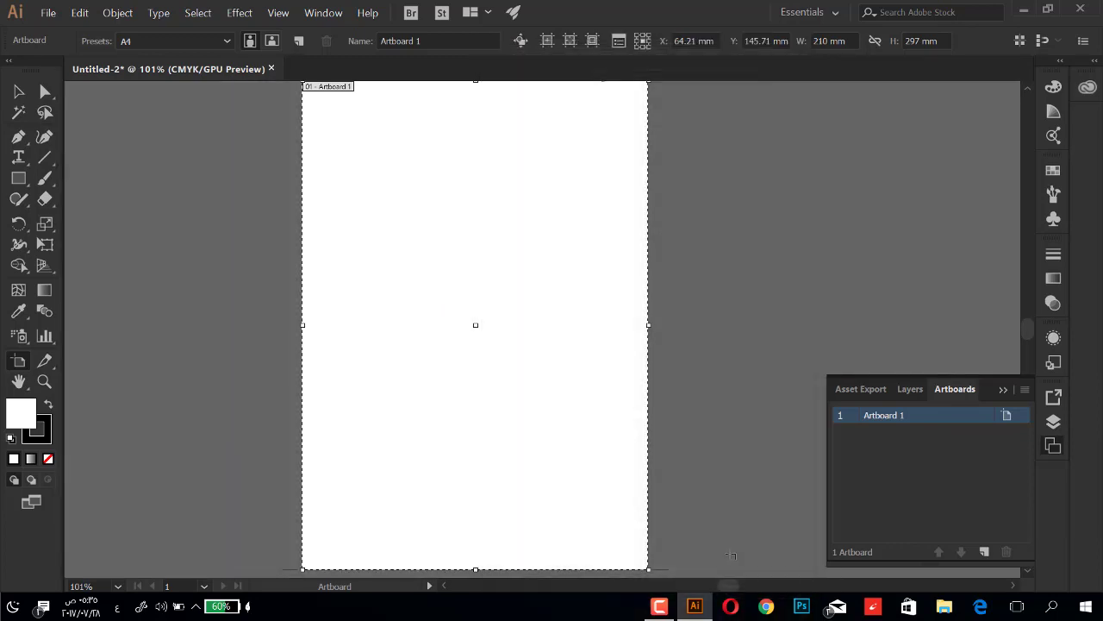
{"action": "mouse_move", "coordinate": [559, 270]}
{"action": "left_mouse_down"}
{"action": "mouse_move", "coordinate": [608, 270]}
{"action": "mouse_move", "coordinate": [543, 276]}
{"action": "mouse_move", "coordinate": [614, 264]}
{"action": "left_mouse_up"}
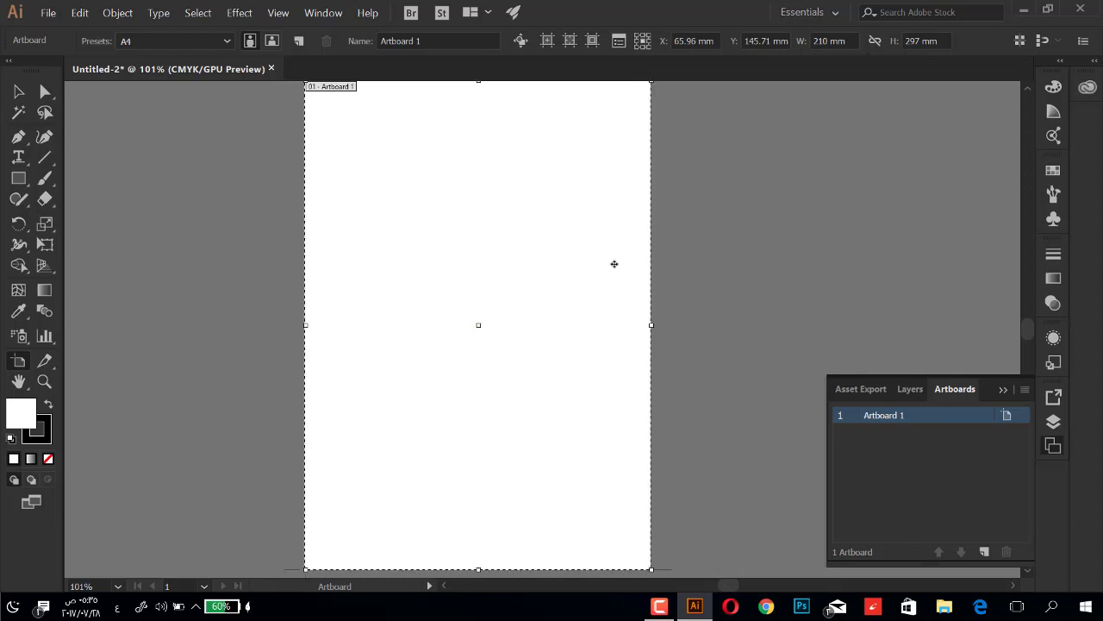
- Open and close Artboard Options twice without making changes
{"action": "left_click", "coordinate": [1006, 416]}
{"action": "left_click", "coordinate": [762, 587]}
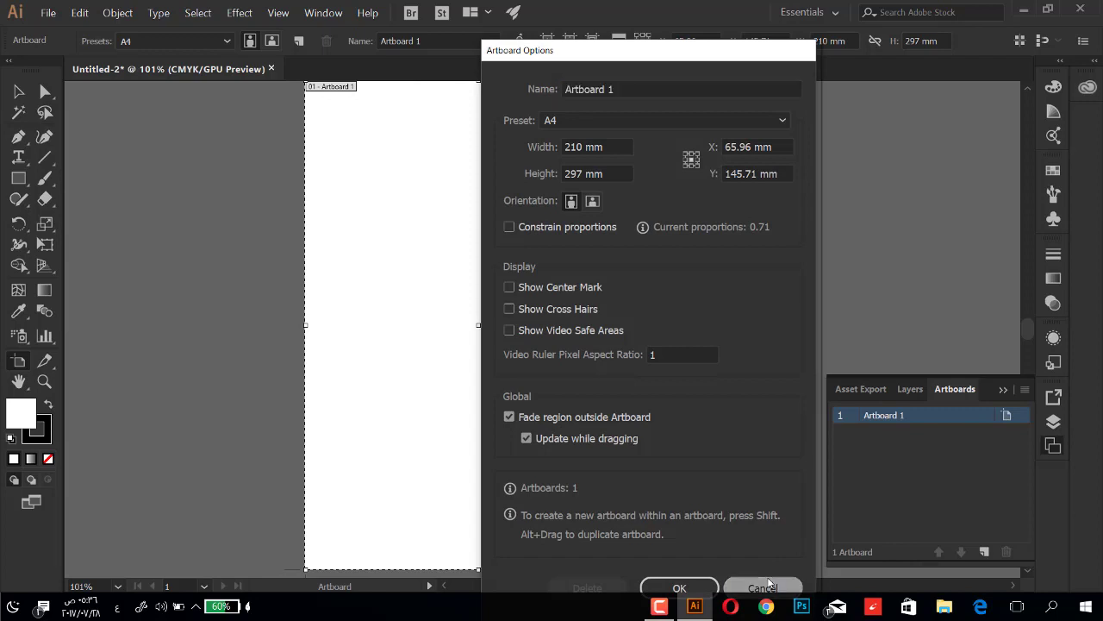
{"action": "left_click", "coordinate": [618, 43]}
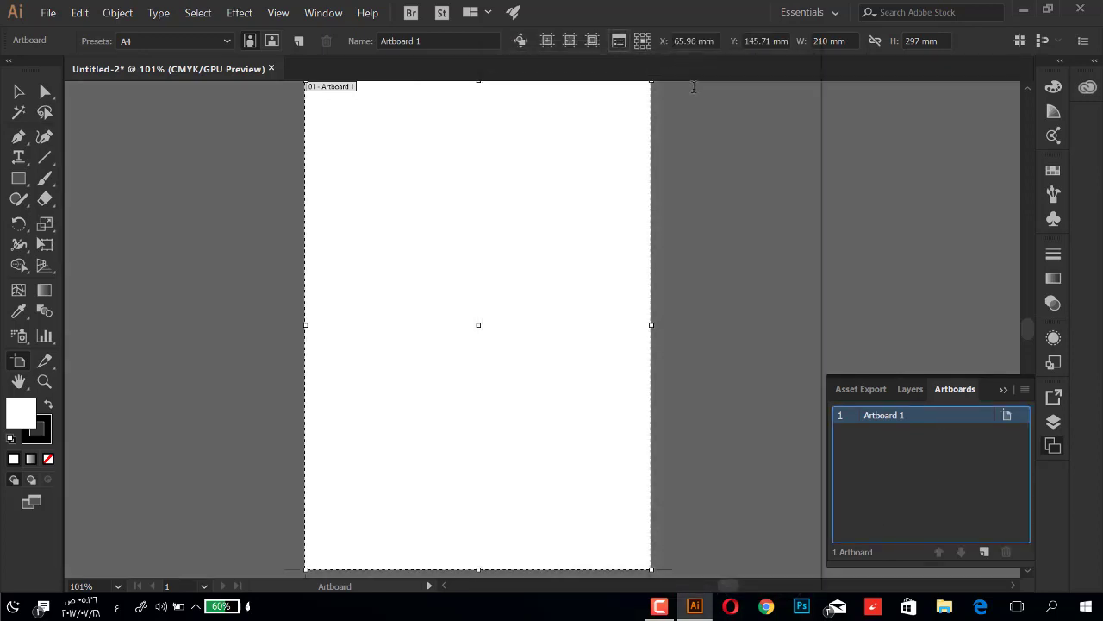
{"action": "left_click", "coordinate": [762, 587]}
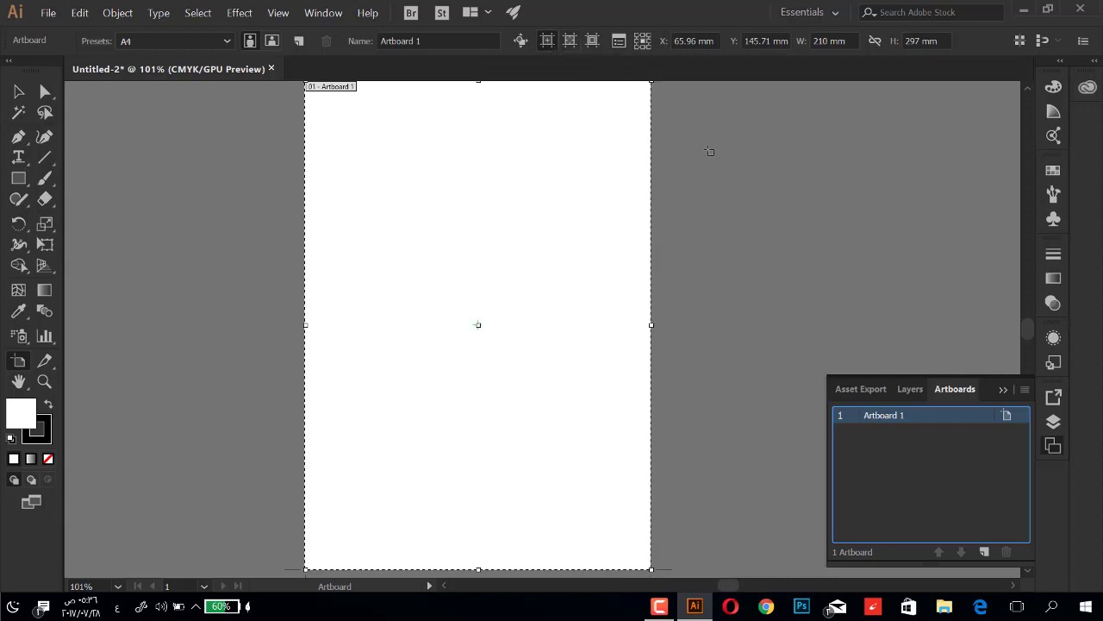
- Draw a trial second artboard, delete it, and show video safe areas on Artboard 1
{"action": "left_click_drag", "start_coordinate": [709, 150], "coordinate": [879, 243]}
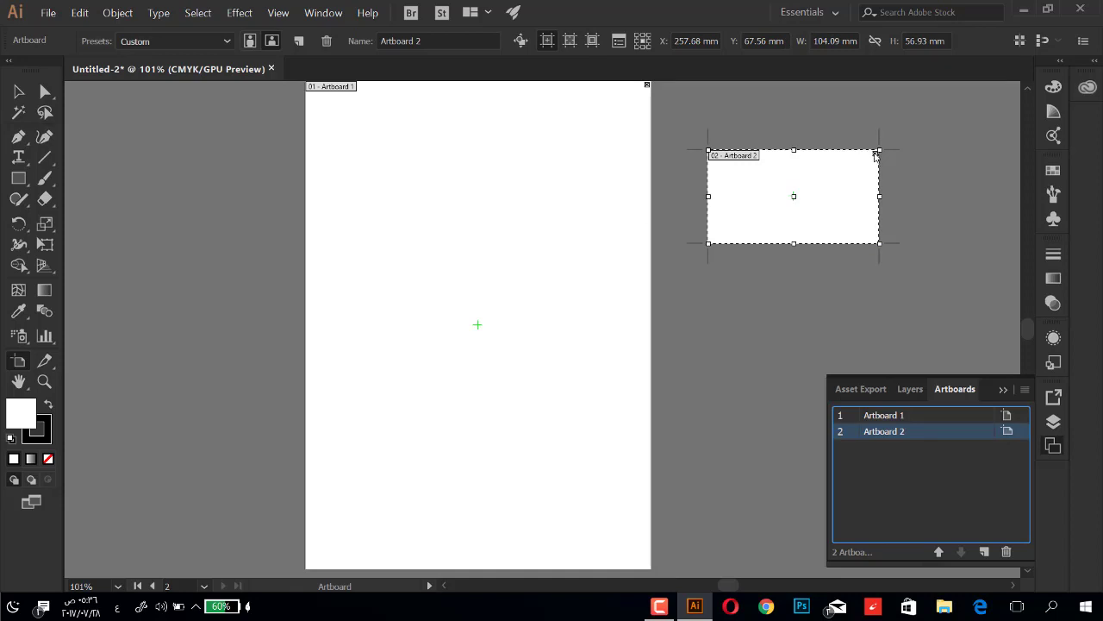
{"action": "left_click", "coordinate": [876, 153]}
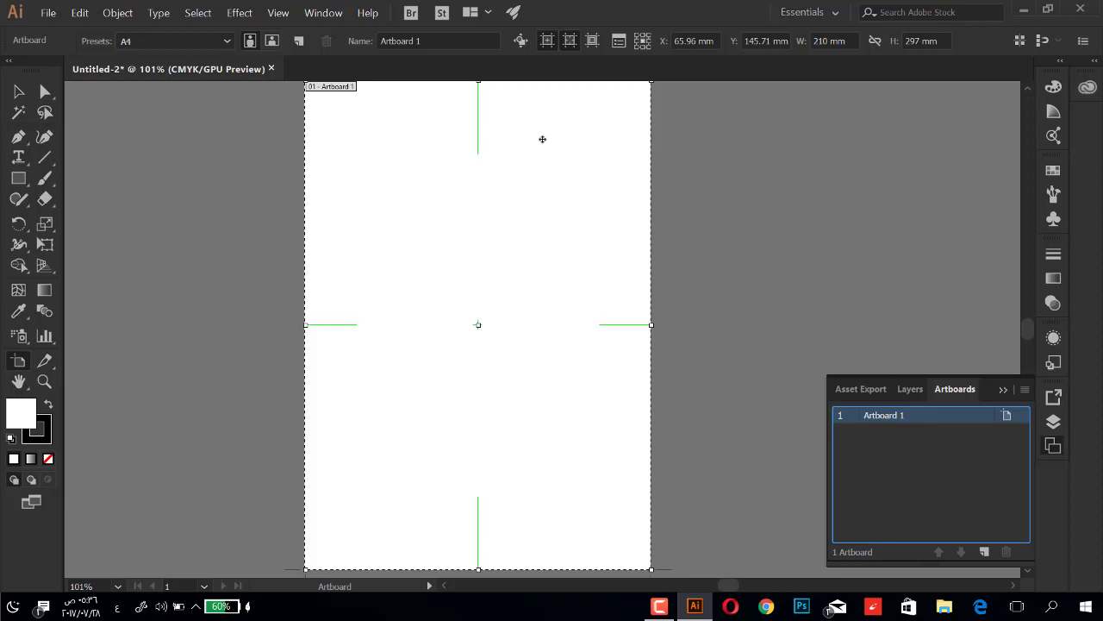
{"action": "left_click", "coordinate": [592, 40]}
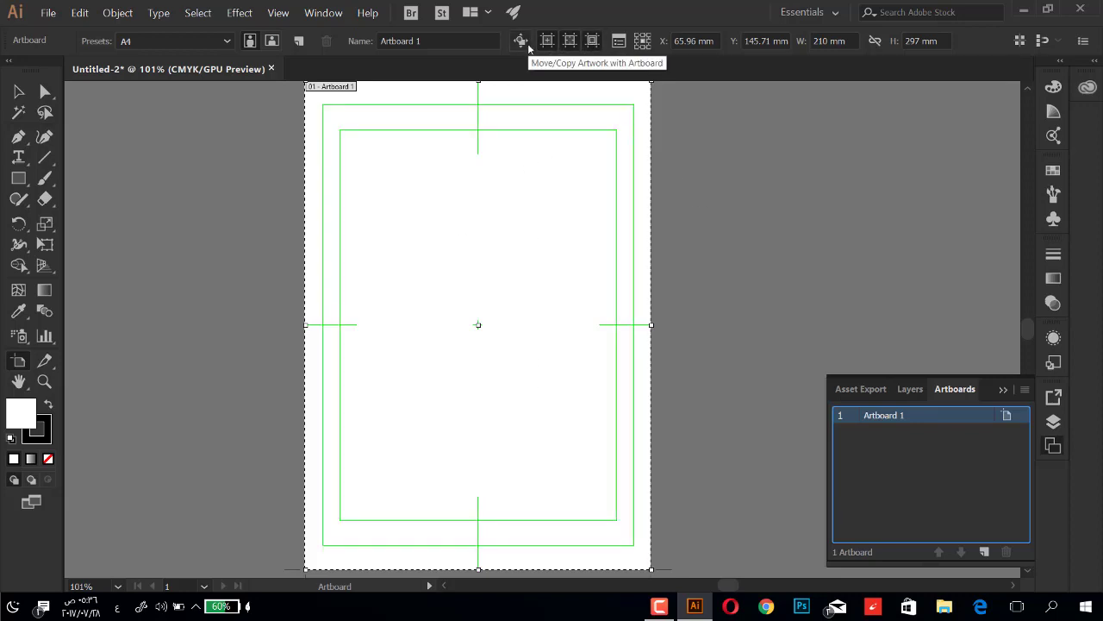
- Turn on Move/Copy Artwork with Artboard and move Artboard 1 to about X 85.83 mm
{"action": "left_click", "coordinate": [519, 41]}
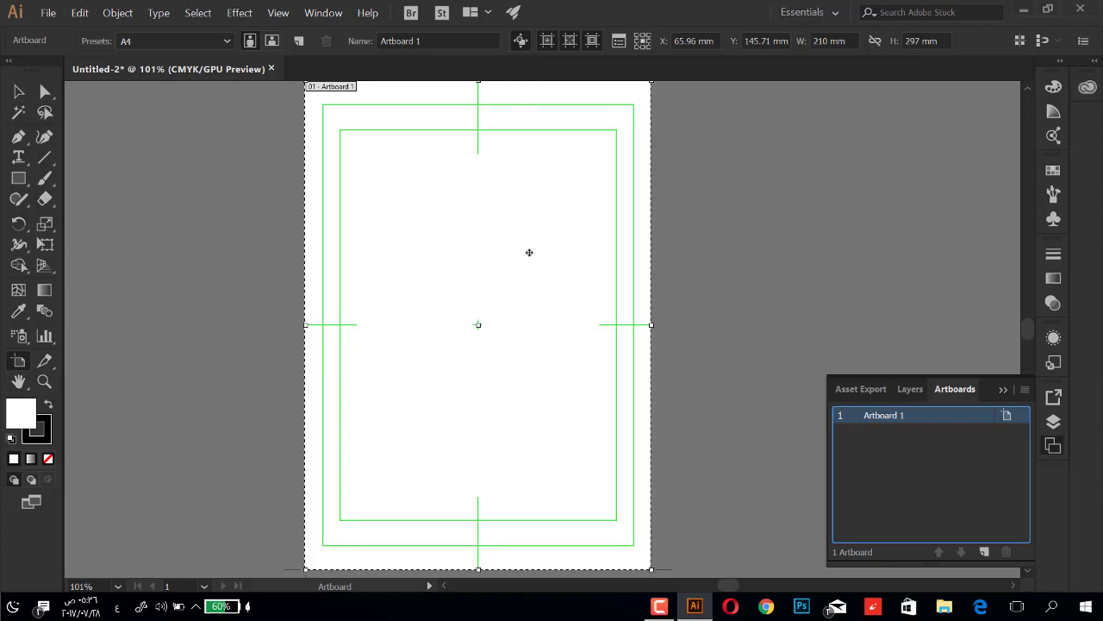
{"action": "mouse_move", "coordinate": [530, 251]}
{"action": "left_mouse_down"}
{"action": "mouse_move", "coordinate": [601, 251]}
{"action": "mouse_move", "coordinate": [492, 251]}
{"action": "left_mouse_up"}
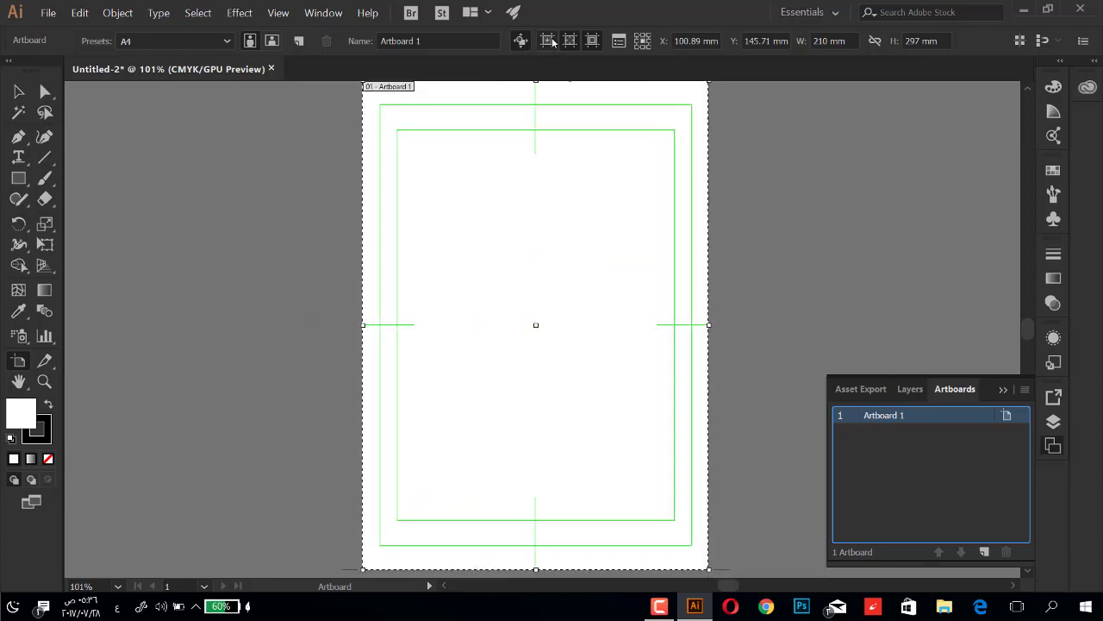
{"action": "left_click_drag", "start_coordinate": [536, 320], "coordinate": [511, 324]}
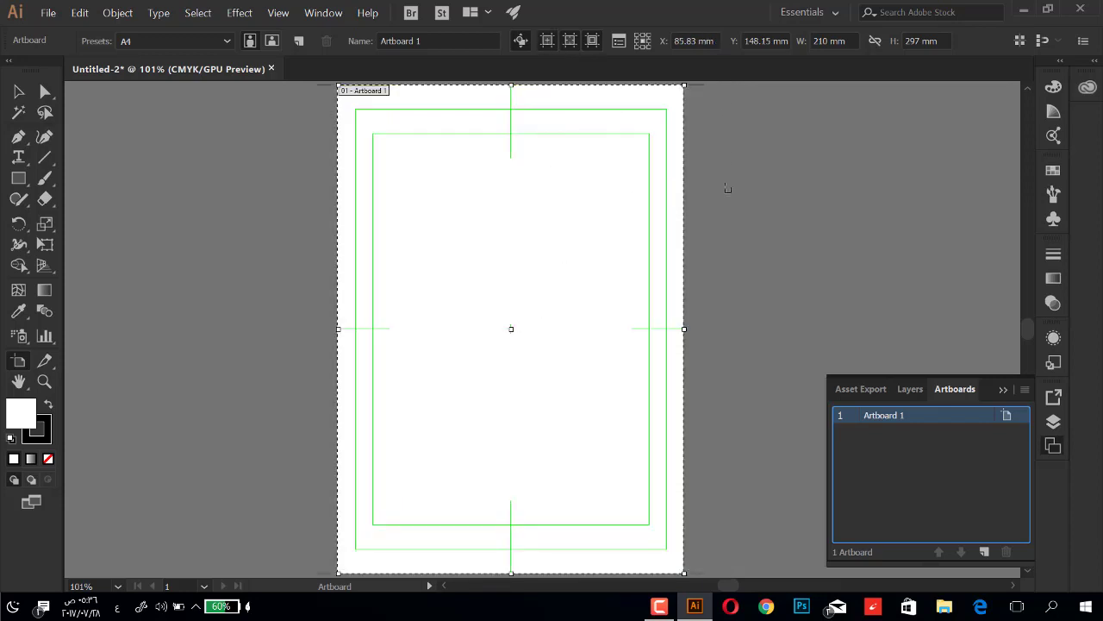
- Draw two small artboards right of Artboard 1 and inspect their X, Y and W values
{"action": "left_click_drag", "start_coordinate": [726, 187], "coordinate": [774, 214]}
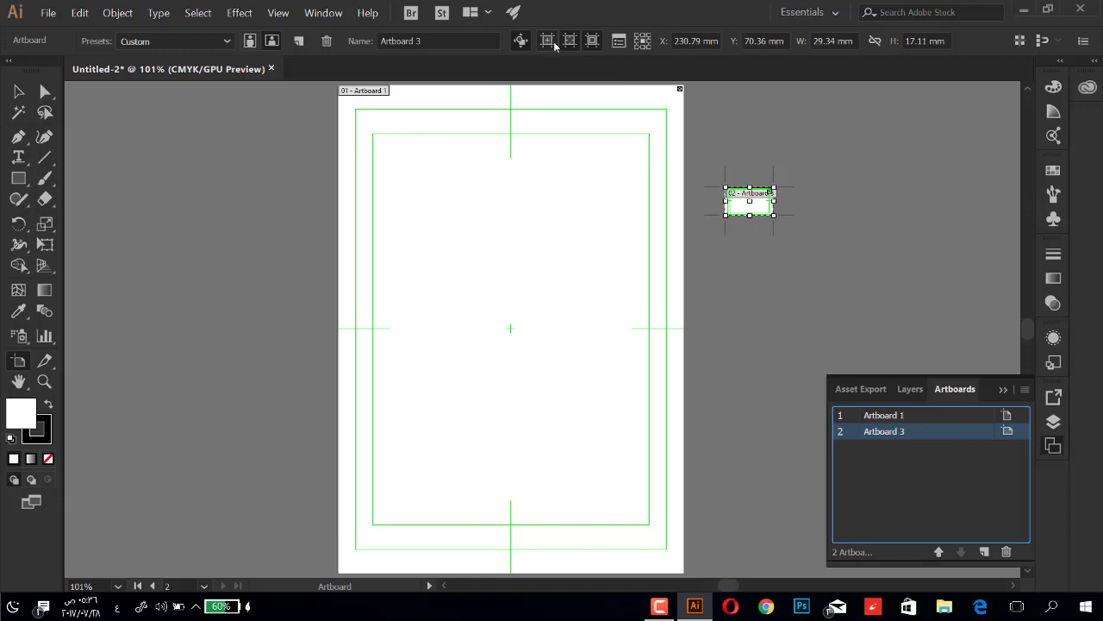
{"action": "left_click_drag", "start_coordinate": [798, 125], "coordinate": [817, 187]}
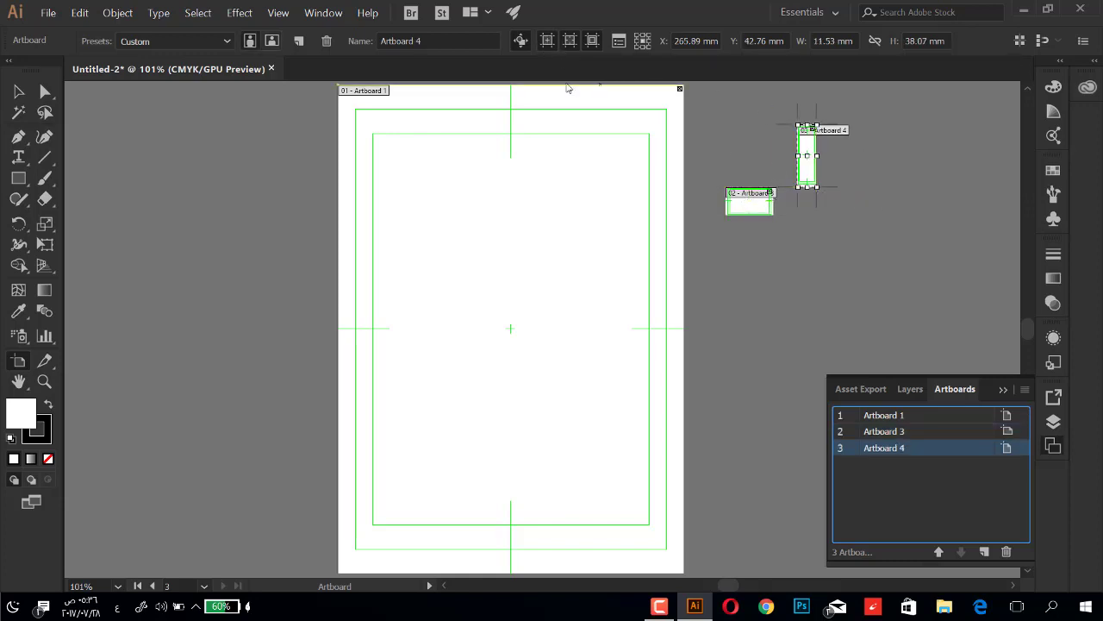
{"action": "left_click", "coordinate": [783, 41]}
{"action": "left_click", "coordinate": [704, 41]}
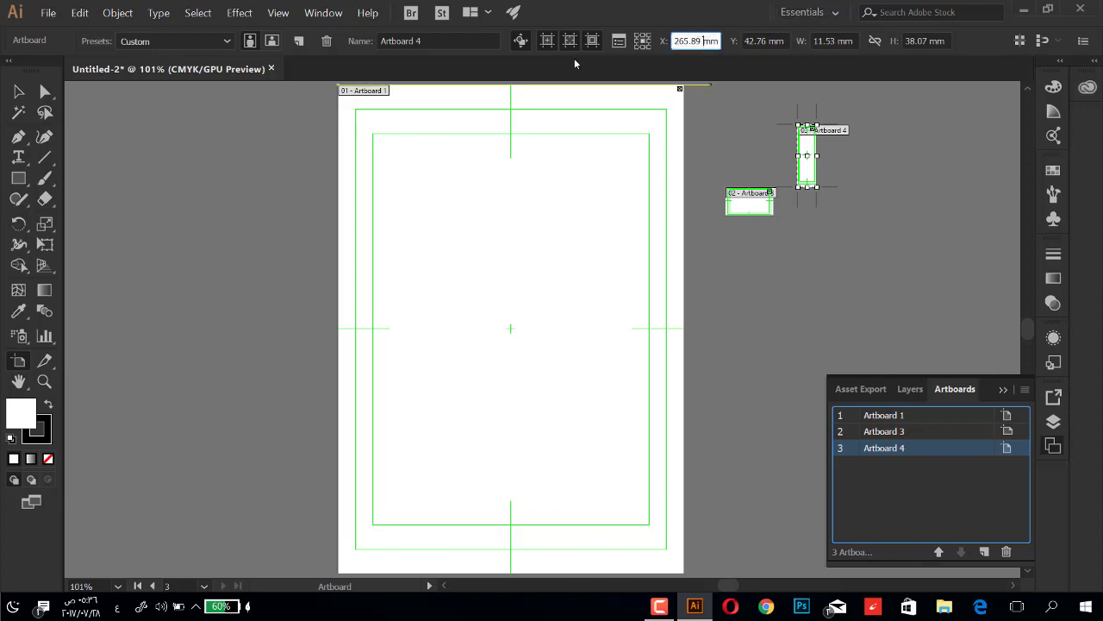
{"action": "left_click", "coordinate": [643, 37]}
{"action": "left_click", "coordinate": [643, 41]}
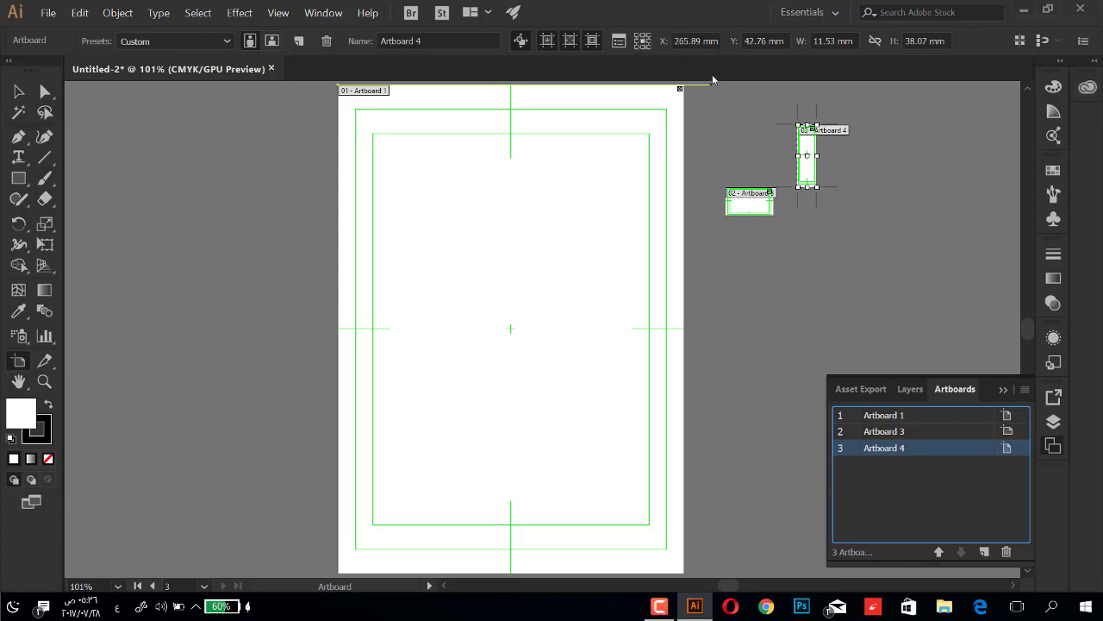
{"action": "left_click", "coordinate": [849, 41]}
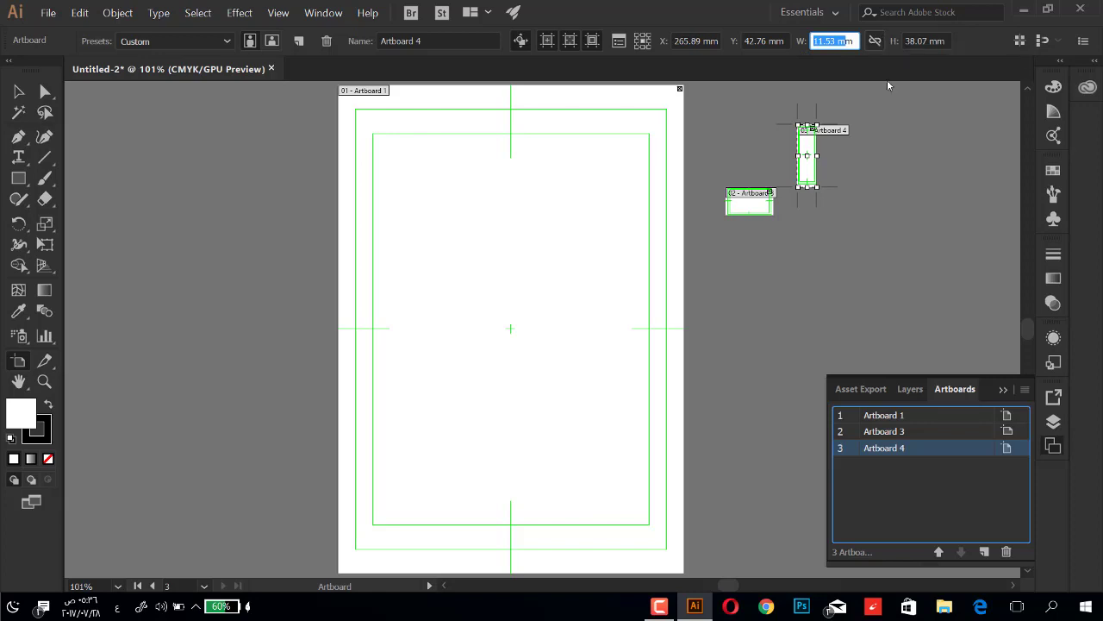
{"action": "key", "text": "Return"}
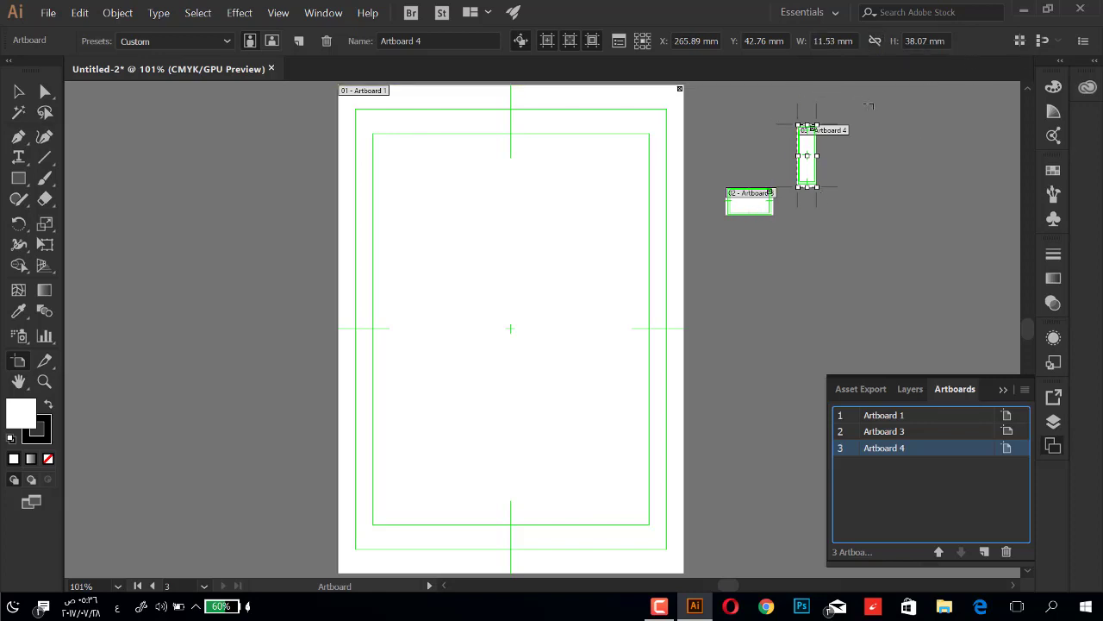
- Delete the small artboards and add a new A4 Artboard 5 beside Artboard 1, centring it in view
{"action": "key", "text": "ctrl"}
{"action": "key", "text": "Delete"}
{"action": "key", "text": "Delete"}
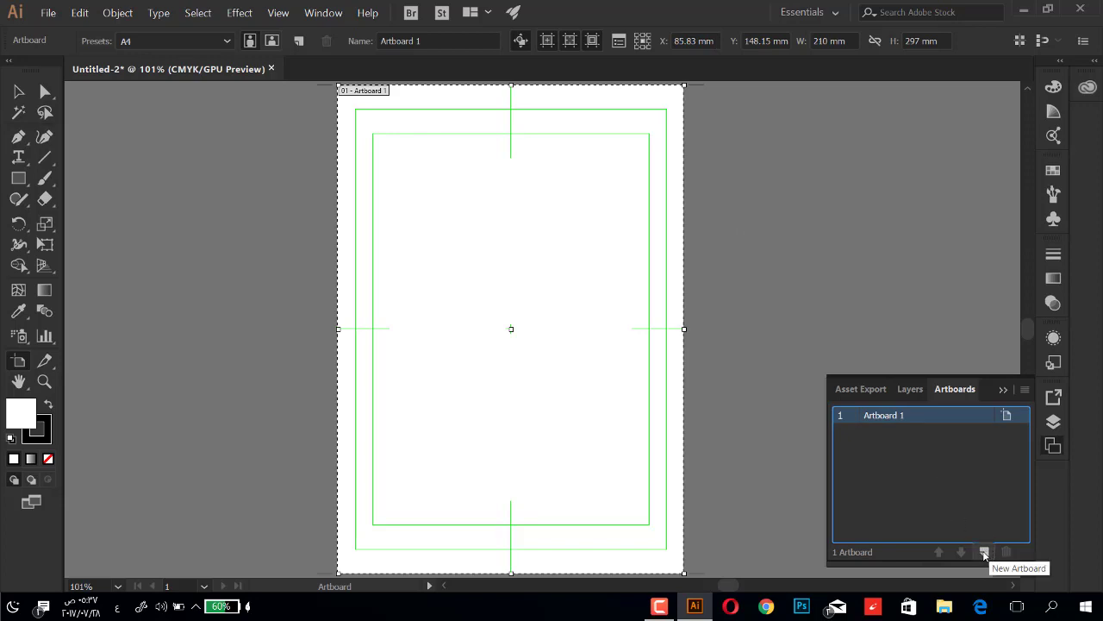
{"action": "left_click", "coordinate": [984, 551]}
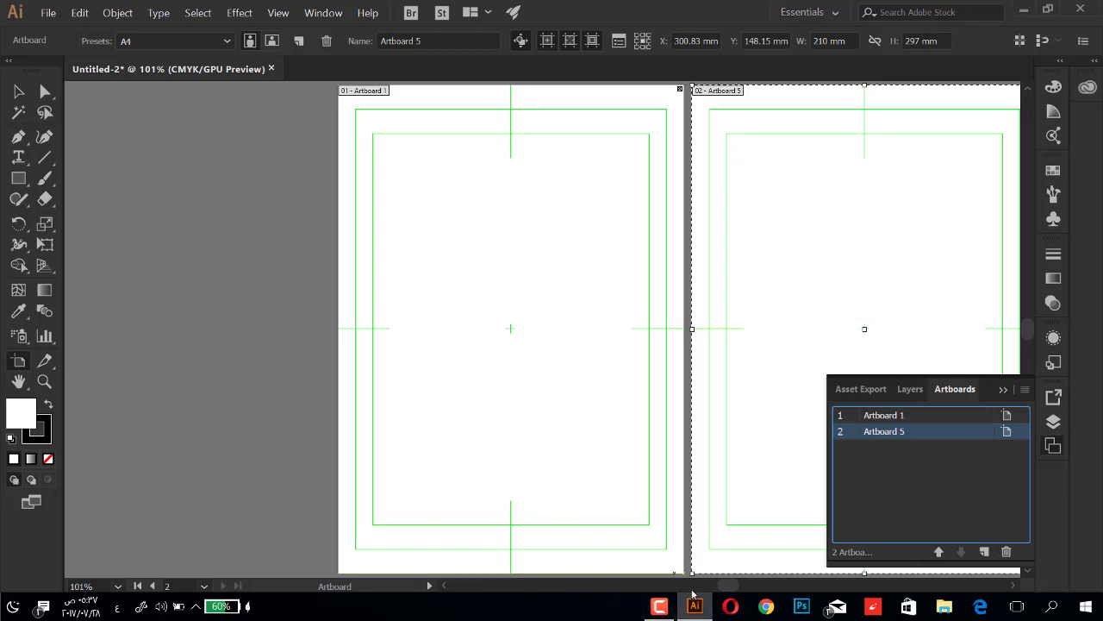
{"action": "left_click_drag", "start_coordinate": [729, 585], "coordinate": [738, 586]}
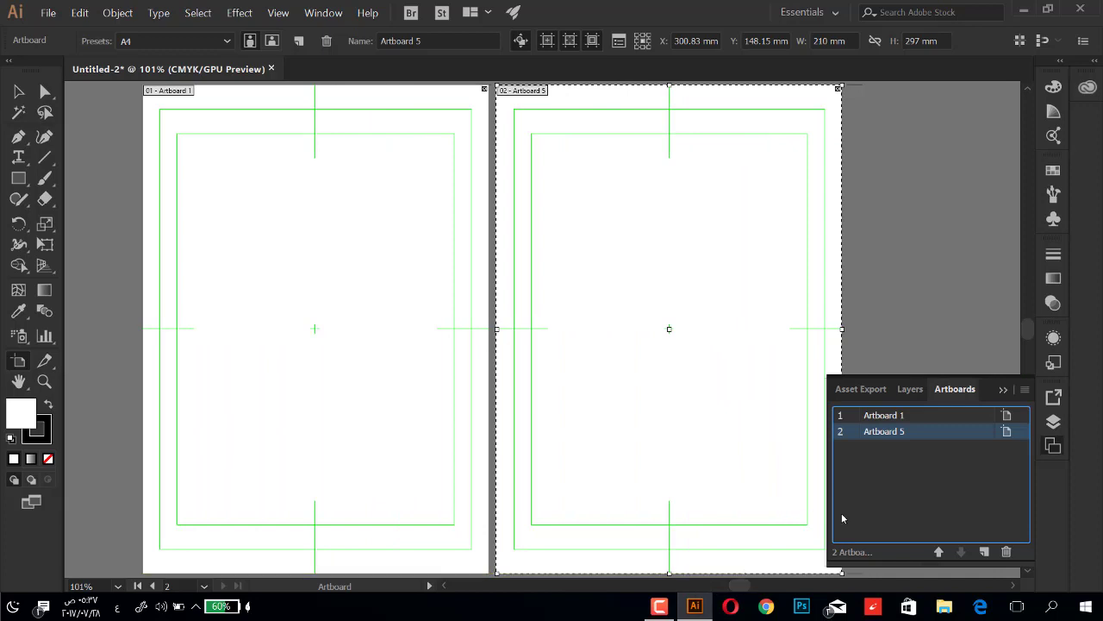
{"action": "left_click", "coordinate": [947, 432]}
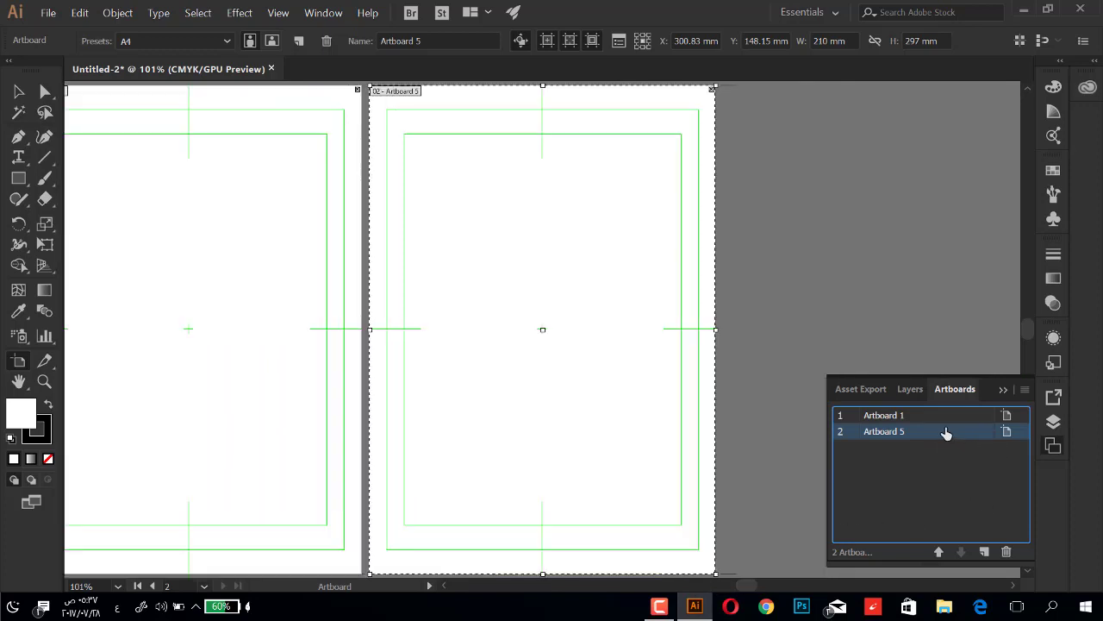
{"action": "left_click", "coordinate": [1007, 431]}
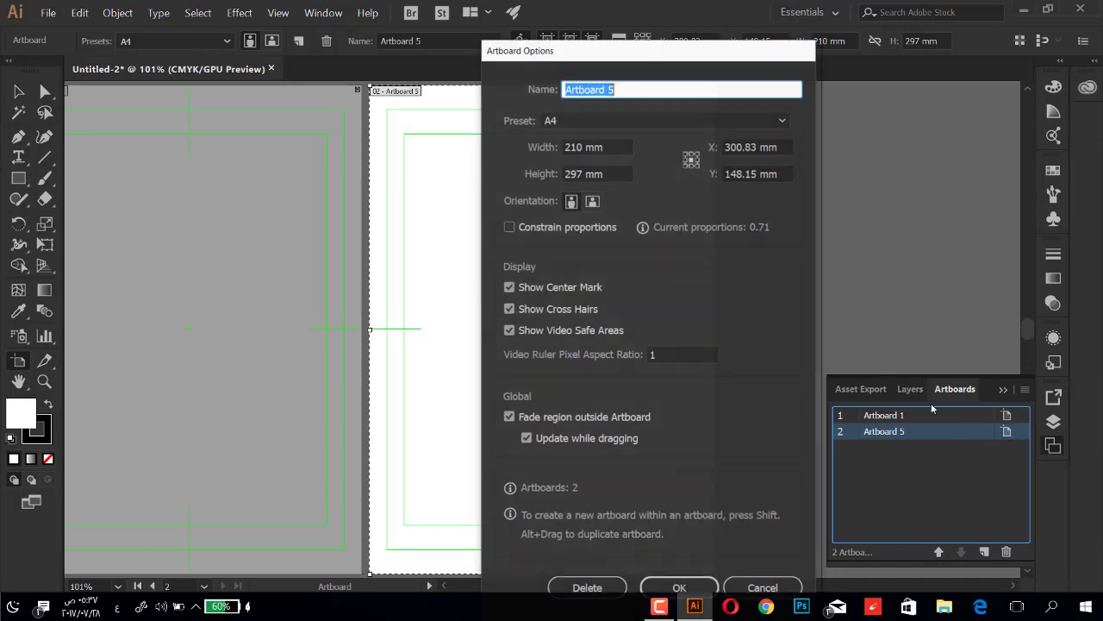
{"action": "left_click", "coordinate": [605, 147]}
{"action": "left_click_drag", "start_coordinate": [613, 173], "coordinate": [584, 175]}
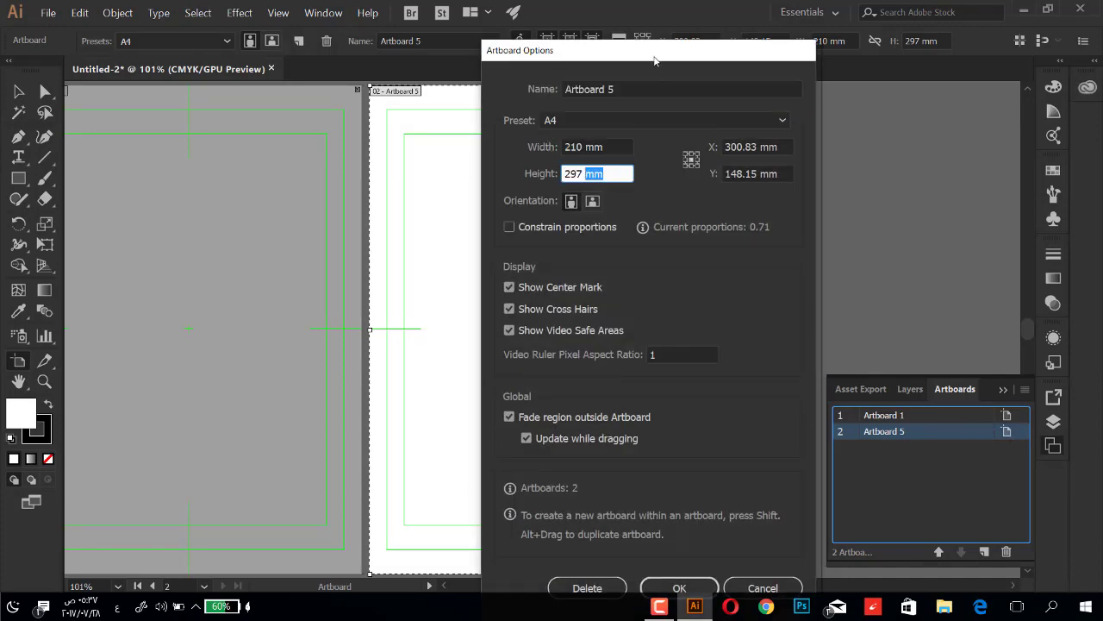
{"action": "mouse_move", "coordinate": [655, 61]}
{"action": "left_mouse_down"}
{"action": "mouse_move", "coordinate": [706, 84]}
{"action": "mouse_move", "coordinate": [729, 36]}
{"action": "left_mouse_up"}
{"action": "left_click", "coordinate": [797, 579]}
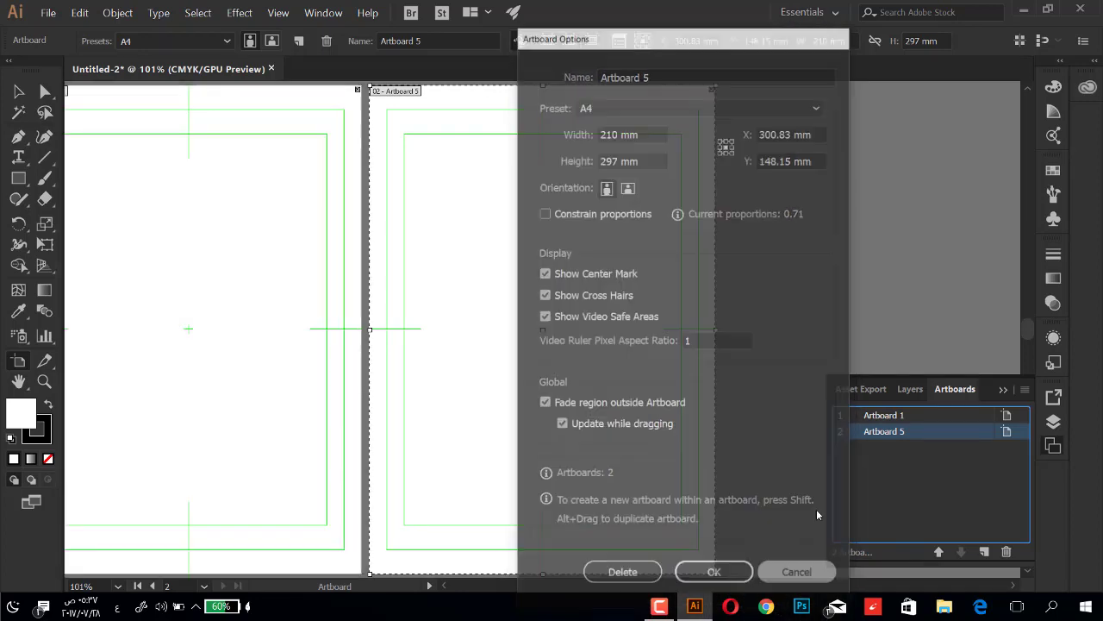
{"action": "left_click", "coordinate": [263, 228]}
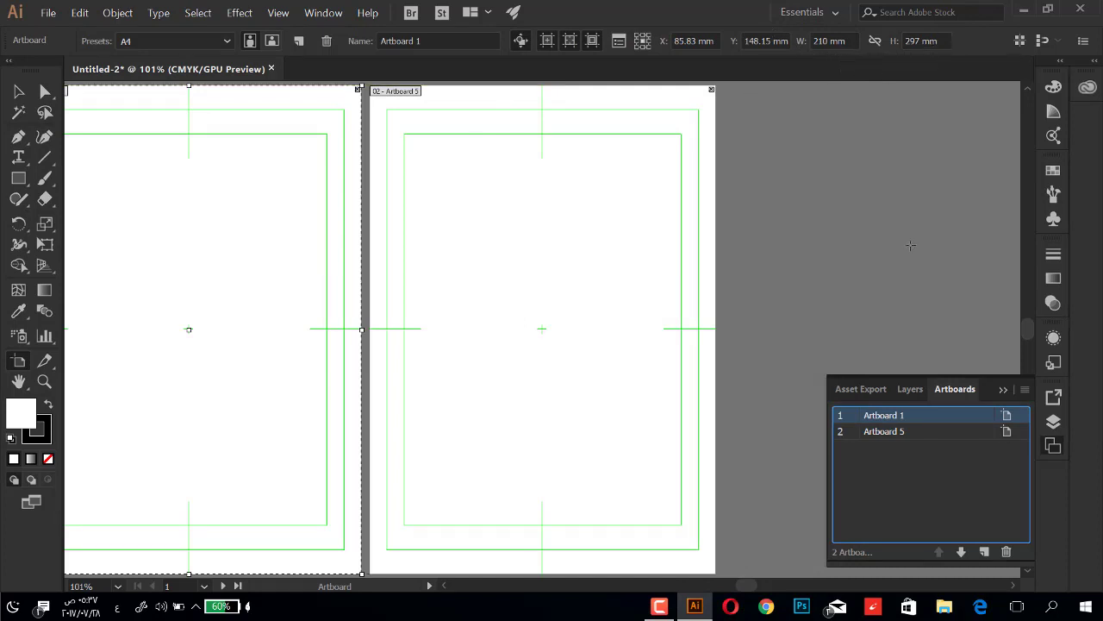
- Delete Artboard 5 and add two new A4 artboards, 6 and 7, in a row
{"action": "left_click", "coordinate": [927, 436]}
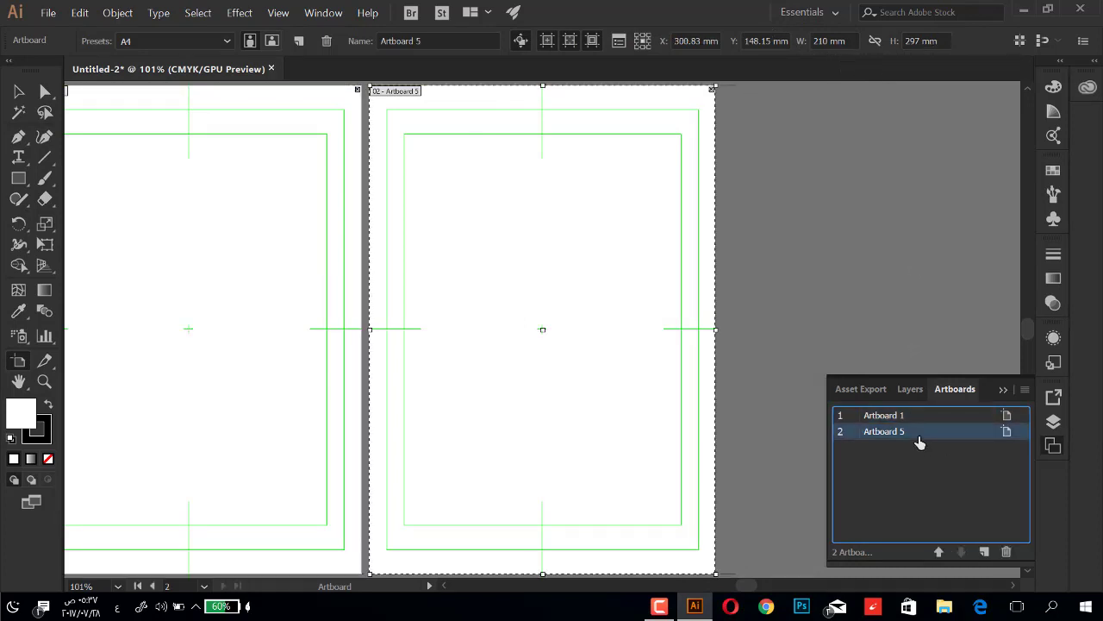
{"action": "key", "text": "Delete"}
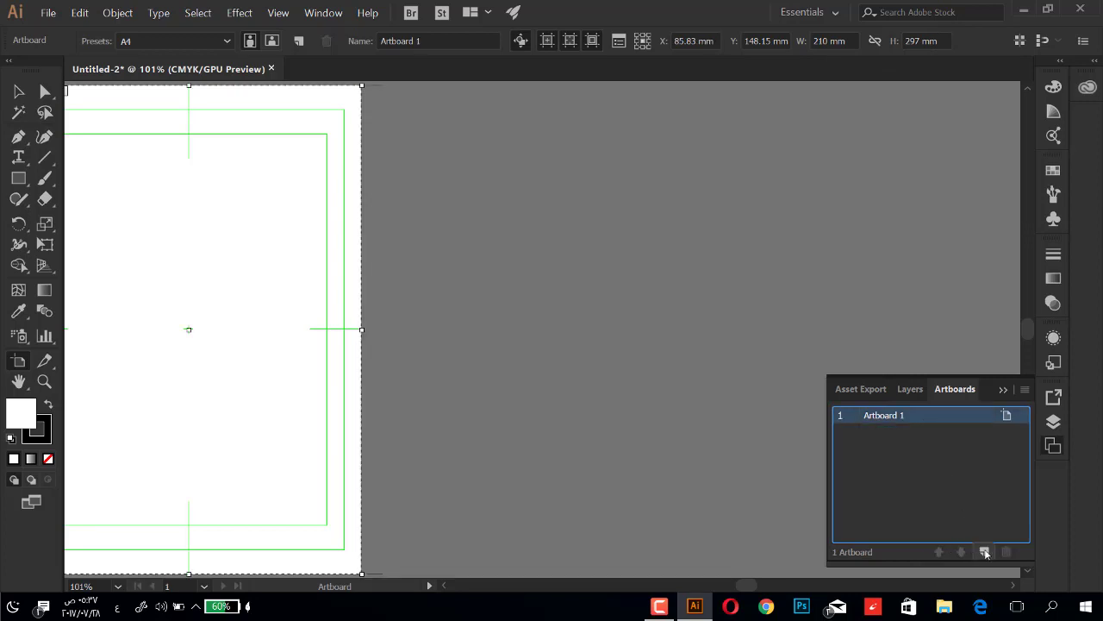
{"action": "left_click", "coordinate": [984, 552]}
{"action": "left_click", "coordinate": [984, 551]}
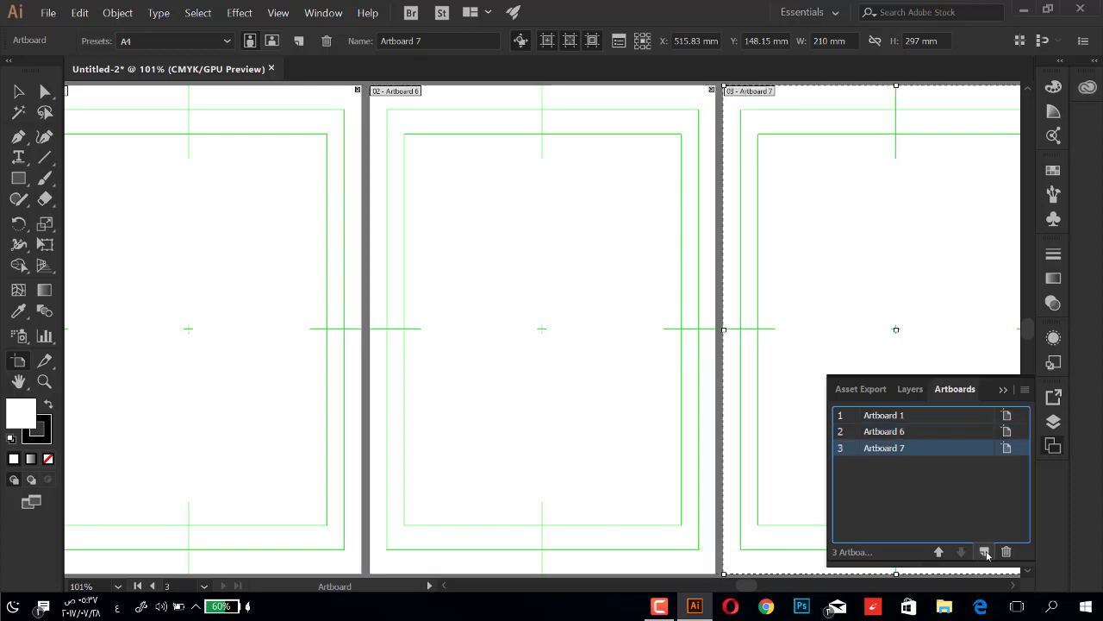
- Reorder the Artboards panel so Artboard 6 comes first, ahead of Artboards 1 and 7
{"action": "left_click", "coordinate": [916, 415]}
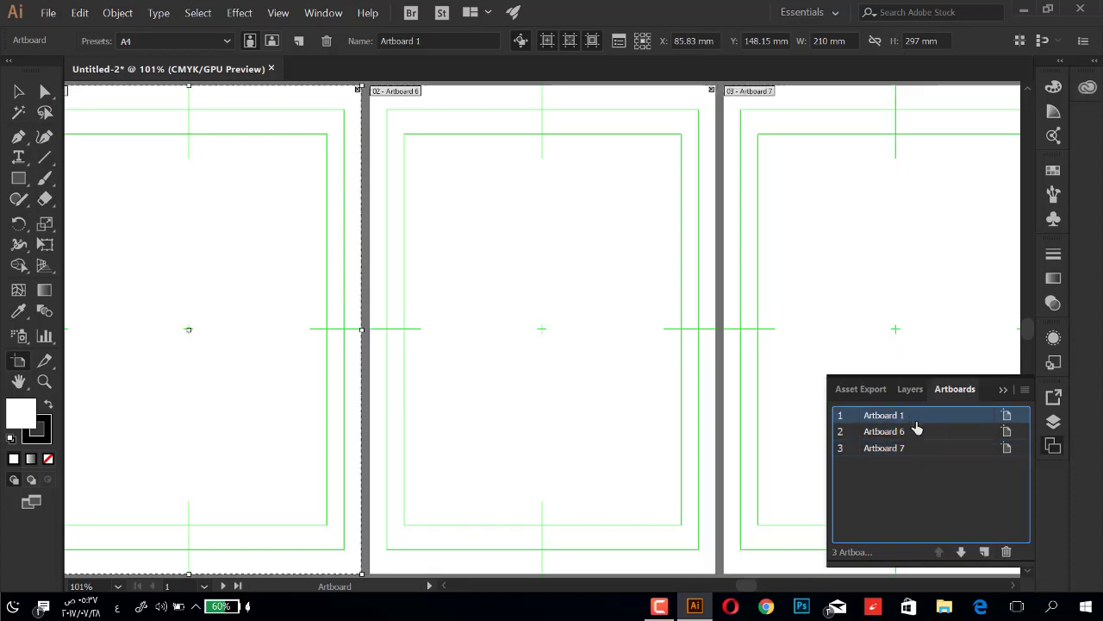
{"action": "left_click", "coordinate": [918, 448]}
{"action": "left_click", "coordinate": [918, 470]}
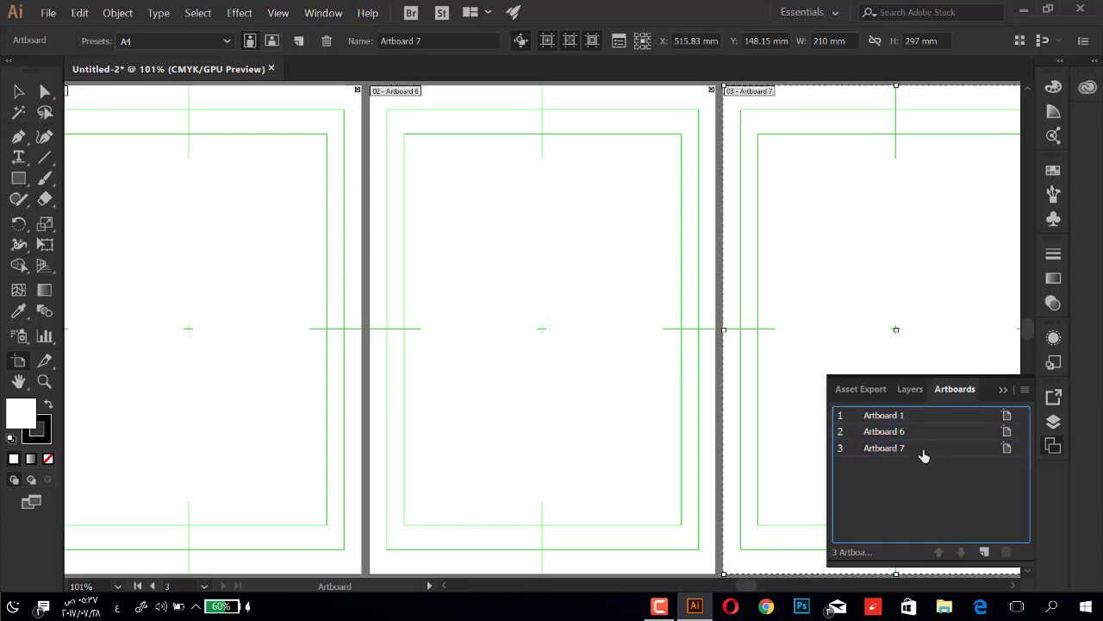
{"action": "left_click", "coordinate": [912, 434]}
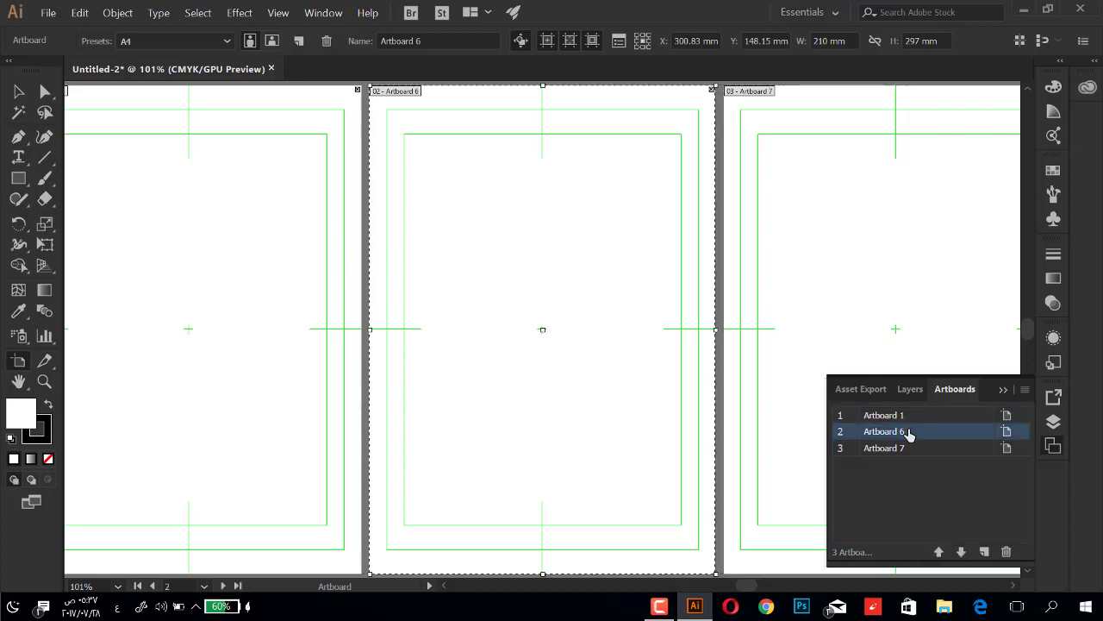
{"action": "left_click", "coordinate": [899, 415], "text": "shift"}
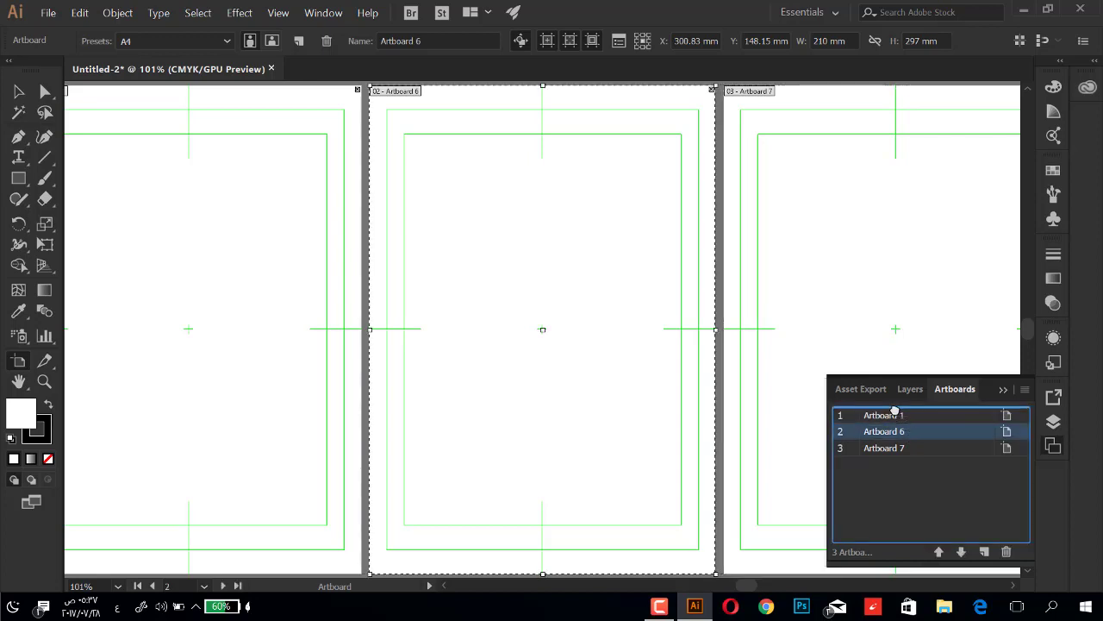
{"action": "left_click_drag", "start_coordinate": [899, 414], "coordinate": [894, 412]}
{"action": "left_click", "coordinate": [921, 478]}
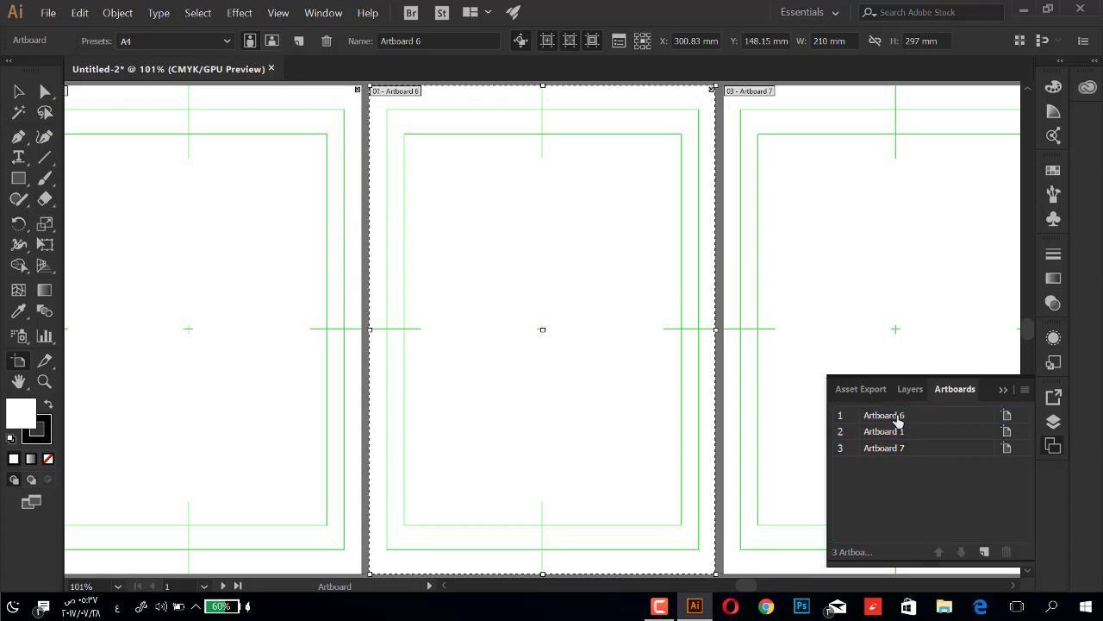
{"action": "left_click", "coordinate": [1024, 389]}
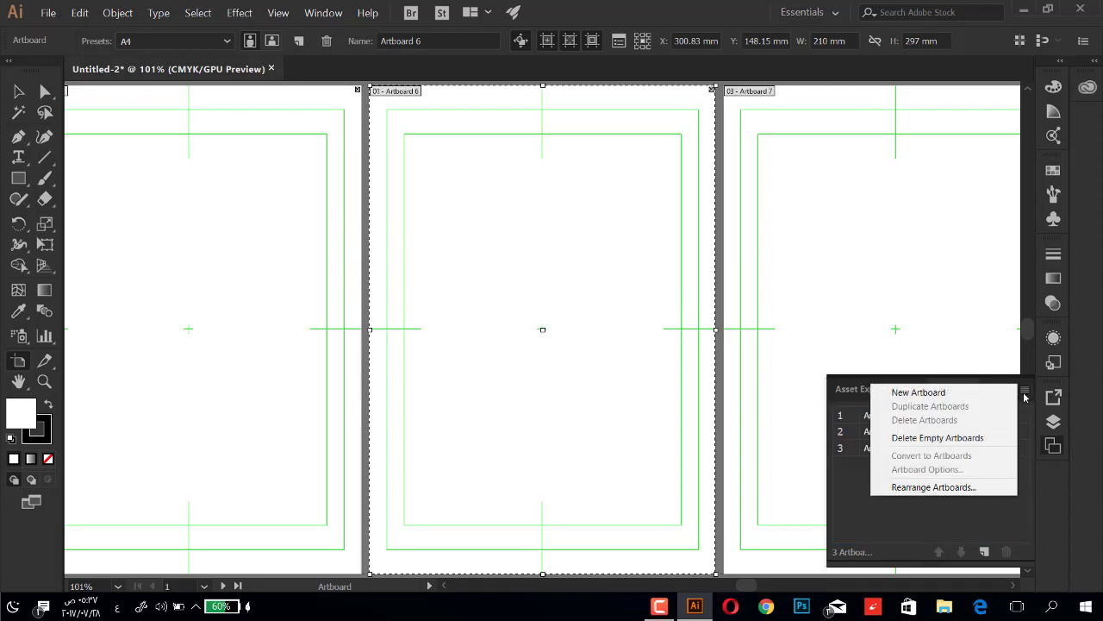
- Rearrange the three artboards into one row with 5 mm spacing, keeping Move Artwork with Artboard on
{"action": "left_click", "coordinate": [950, 491]}
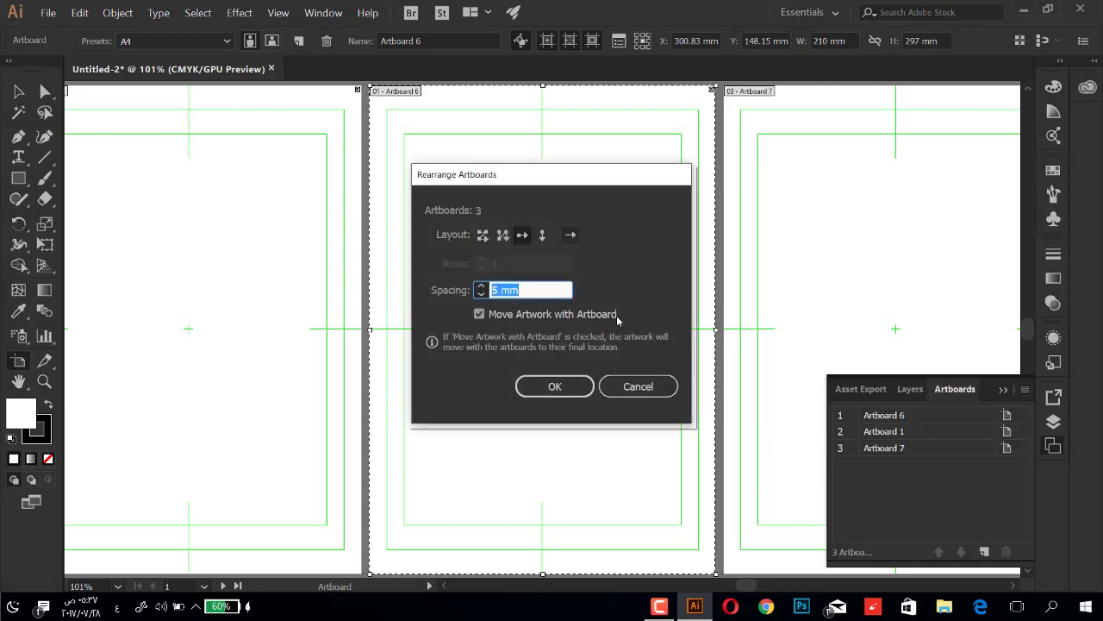
{"action": "left_click_drag", "start_coordinate": [539, 184], "coordinate": [610, 179]}
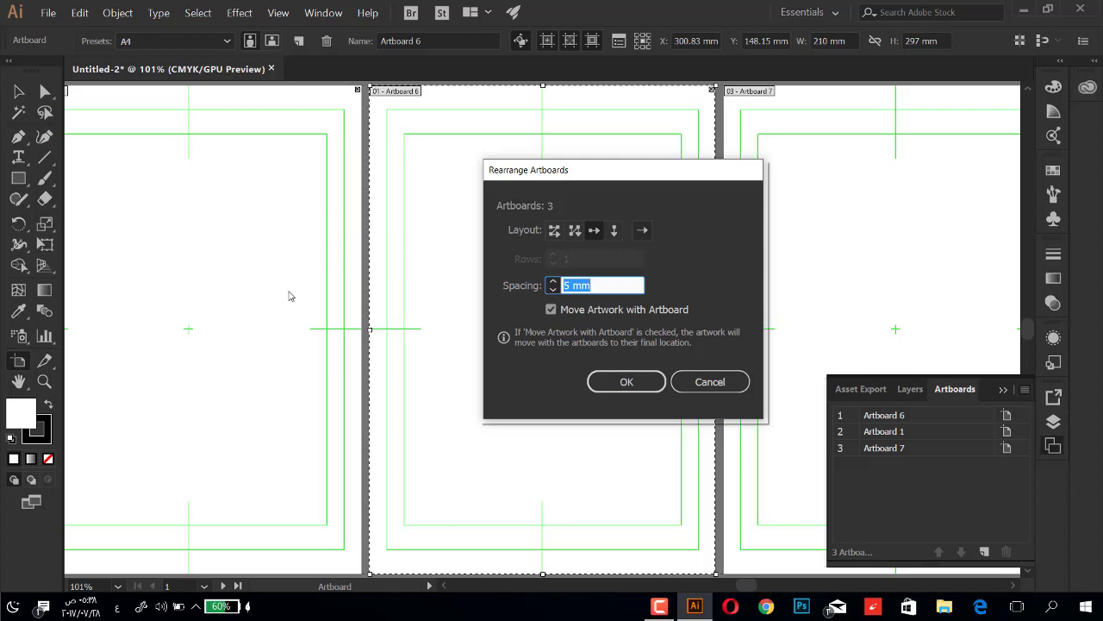
{"action": "left_click", "coordinate": [551, 309]}
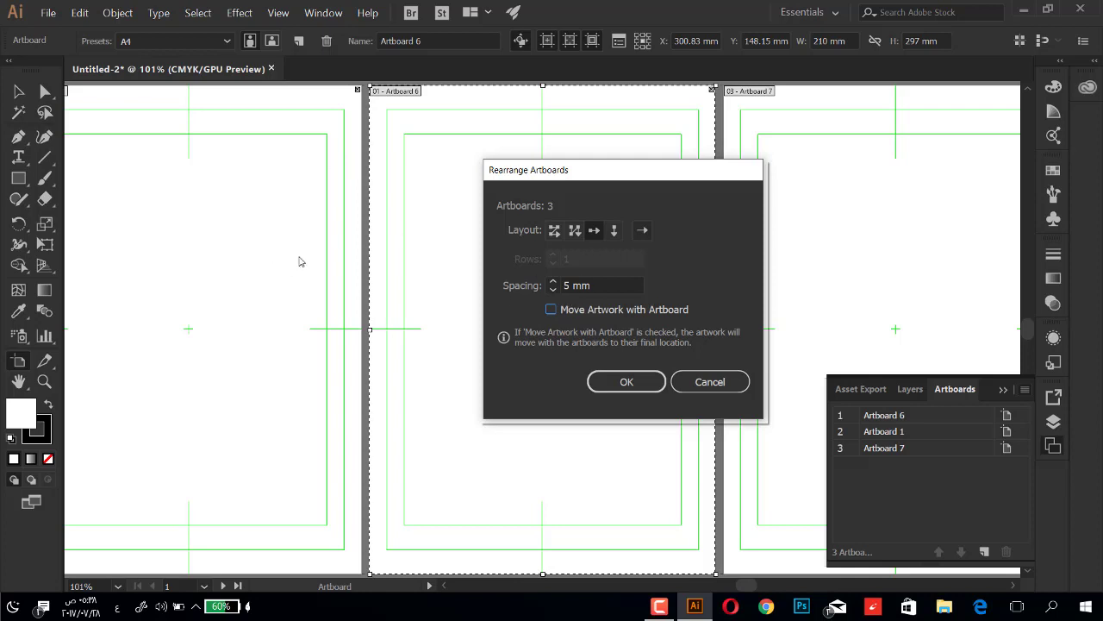
{"action": "left_click", "coordinate": [574, 312]}
{"action": "left_click", "coordinate": [635, 382]}
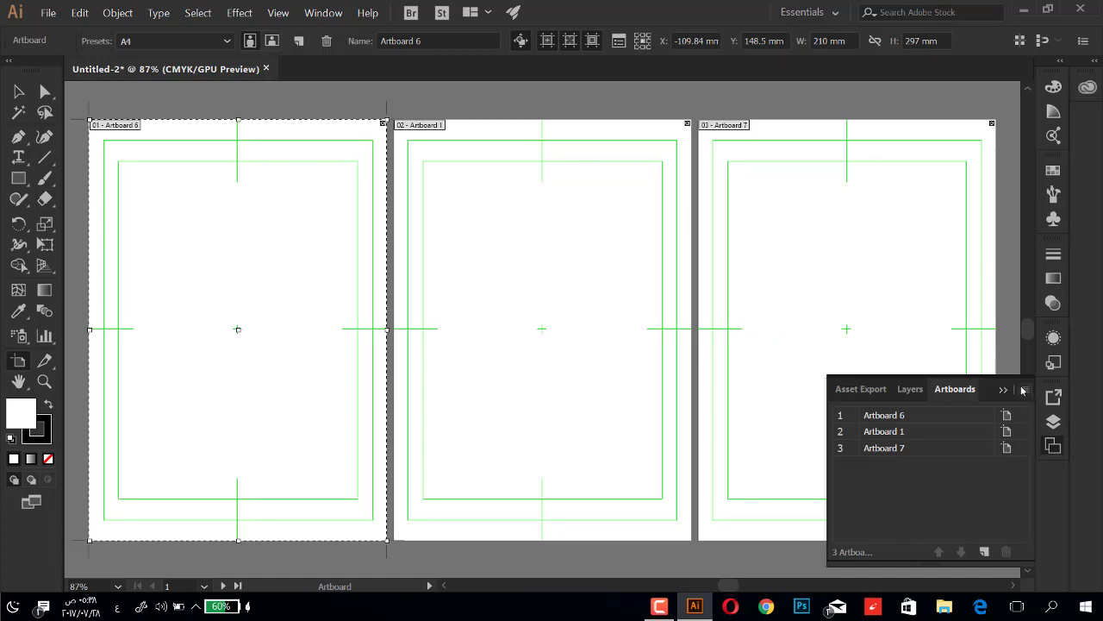
- Drag Artboard 7 to the top of the artboard list and rearrange the row
{"action": "left_click", "coordinate": [901, 448]}
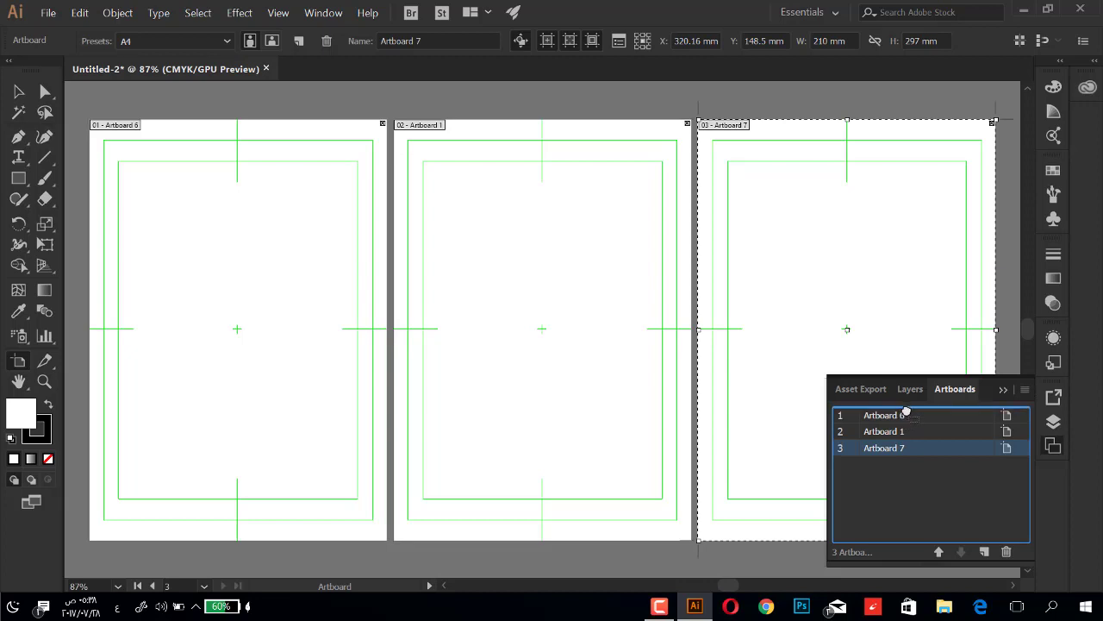
{"action": "left_click_drag", "start_coordinate": [906, 412], "coordinate": [906, 414]}
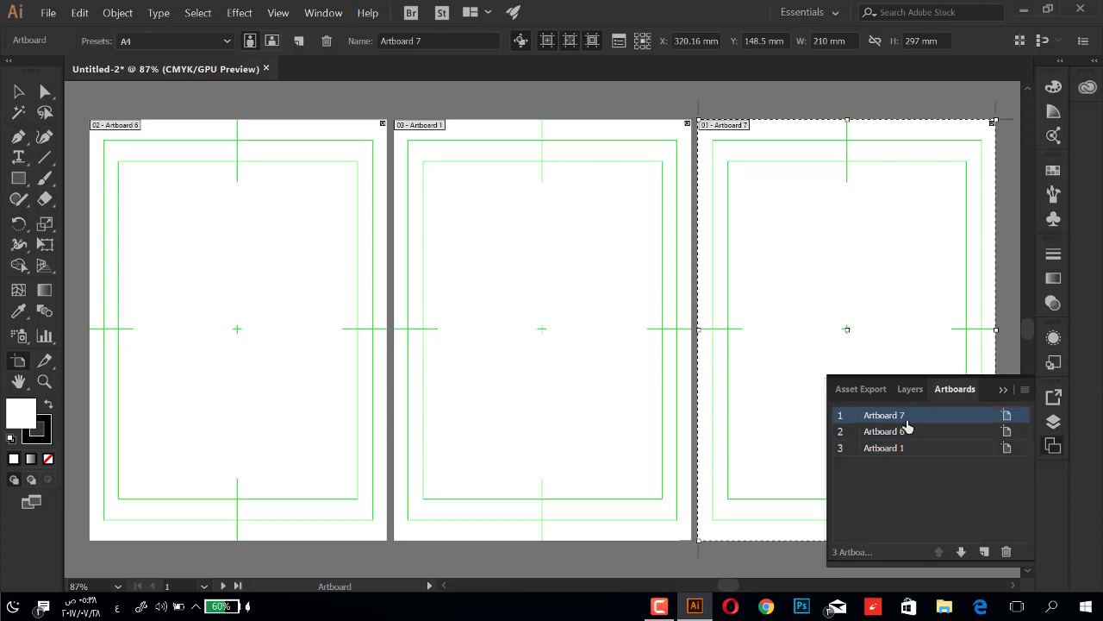
{"action": "left_click", "coordinate": [1025, 390]}
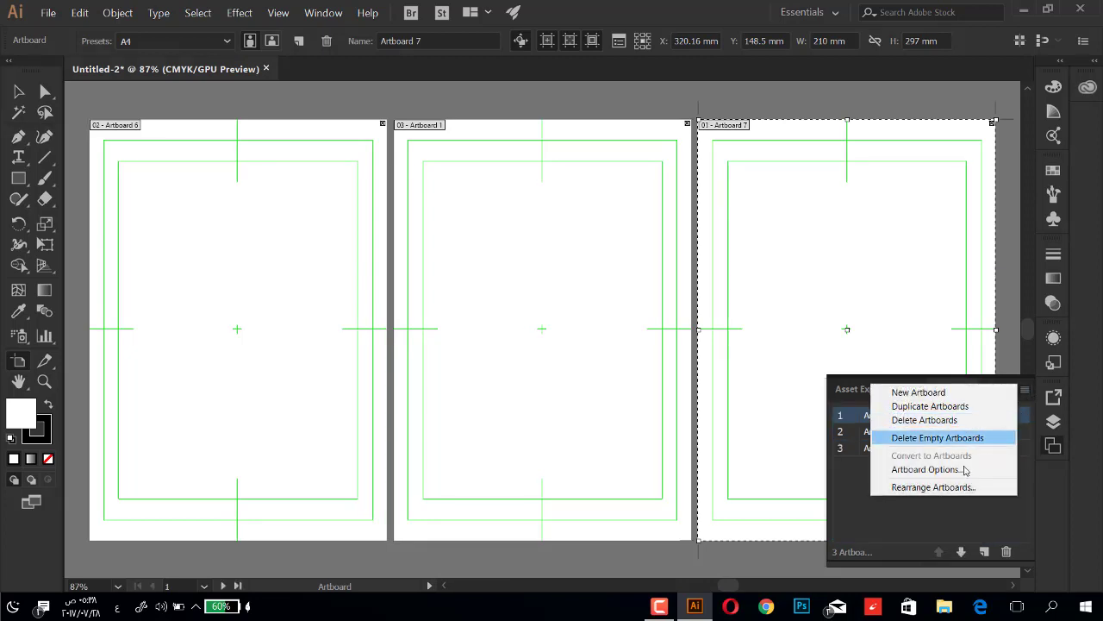
{"action": "left_click", "coordinate": [940, 487]}
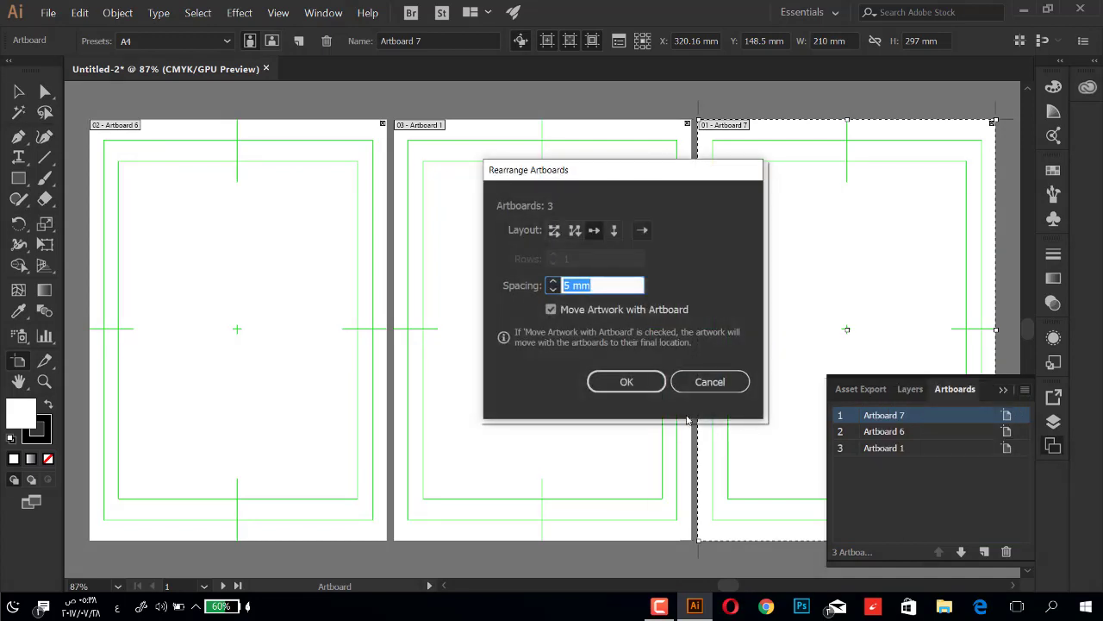
{"action": "left_click", "coordinate": [634, 381]}
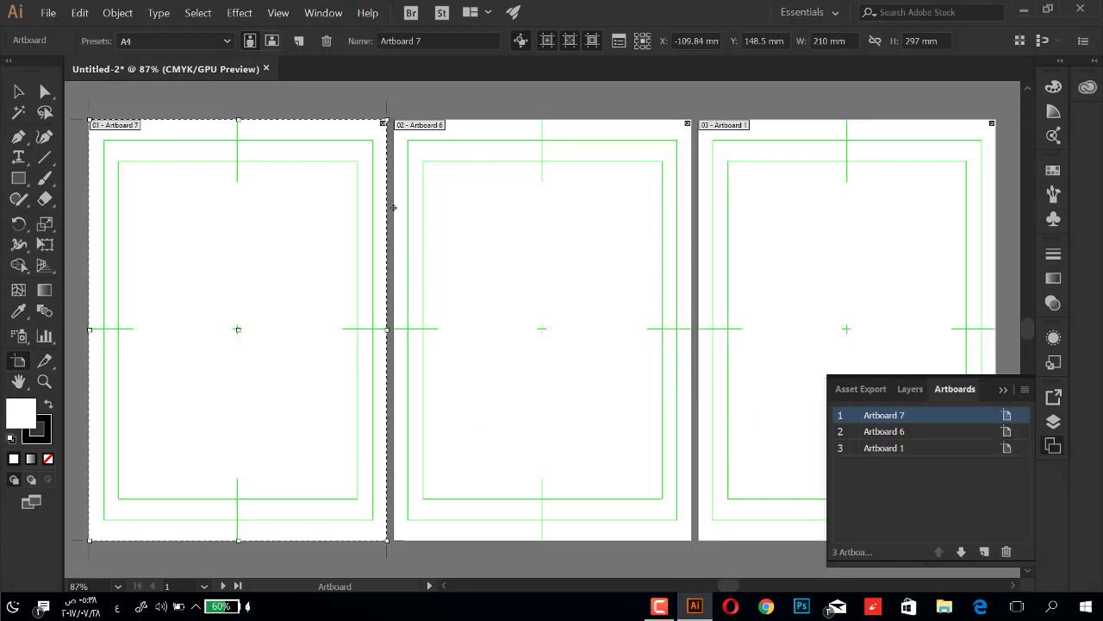
- Zoom to Artboard 7, keep it first, and rearrange the row again as 7, 6, 1
{"action": "left_click", "coordinate": [892, 480]}
{"action": "double_click", "coordinate": [902, 418]}
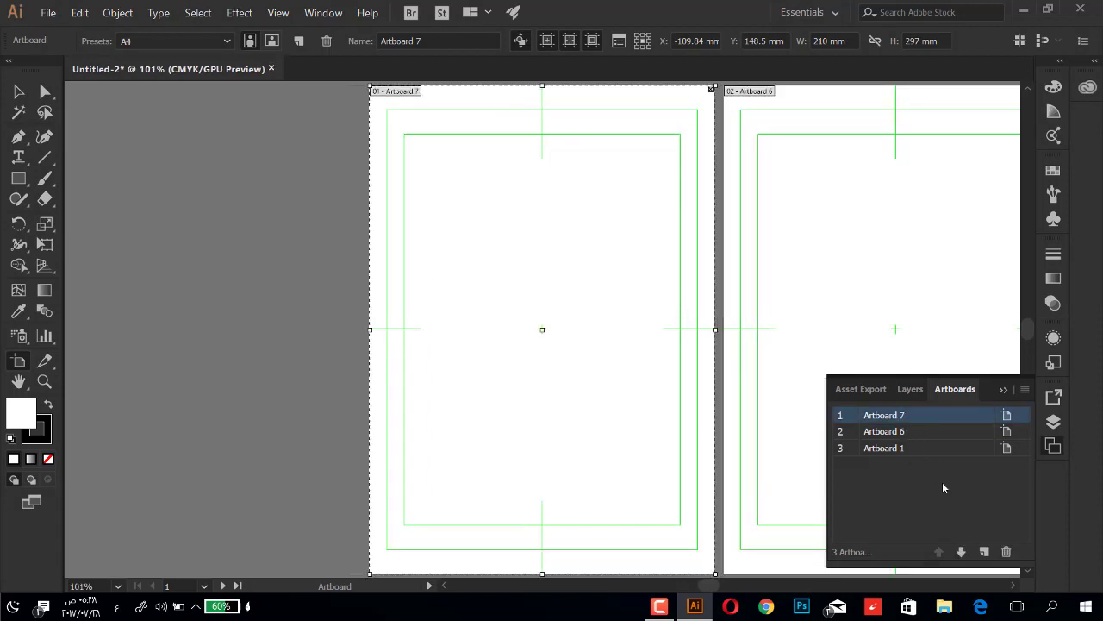
{"action": "left_click", "coordinate": [961, 551]}
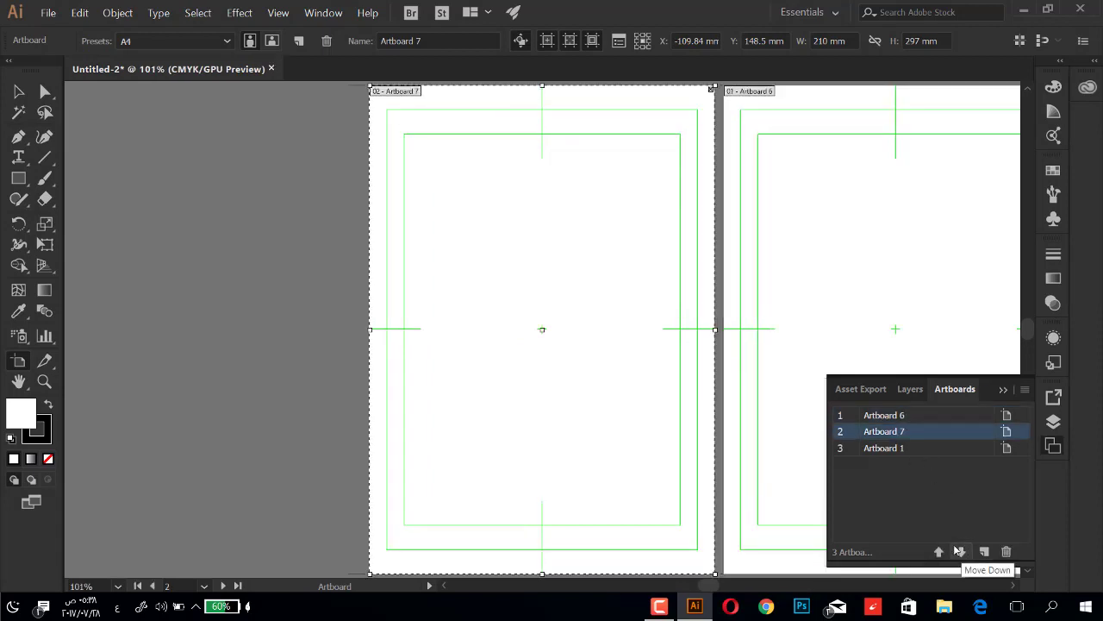
{"action": "left_click", "coordinate": [938, 552]}
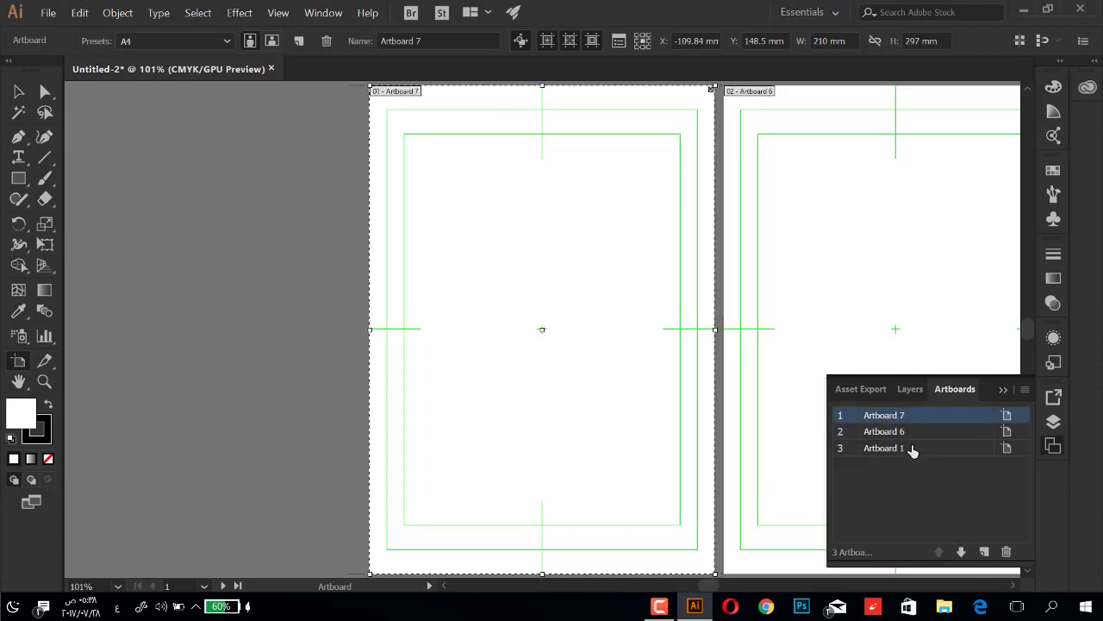
{"action": "left_click", "coordinate": [1025, 389]}
{"action": "left_click", "coordinate": [955, 488]}
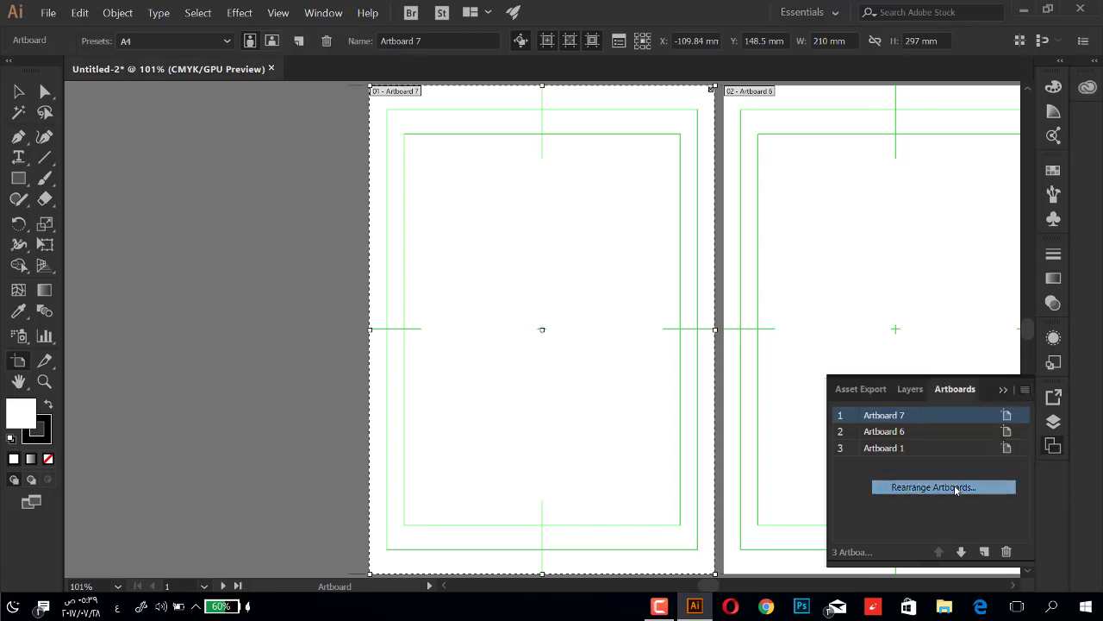
{"action": "left_click", "coordinate": [647, 388]}
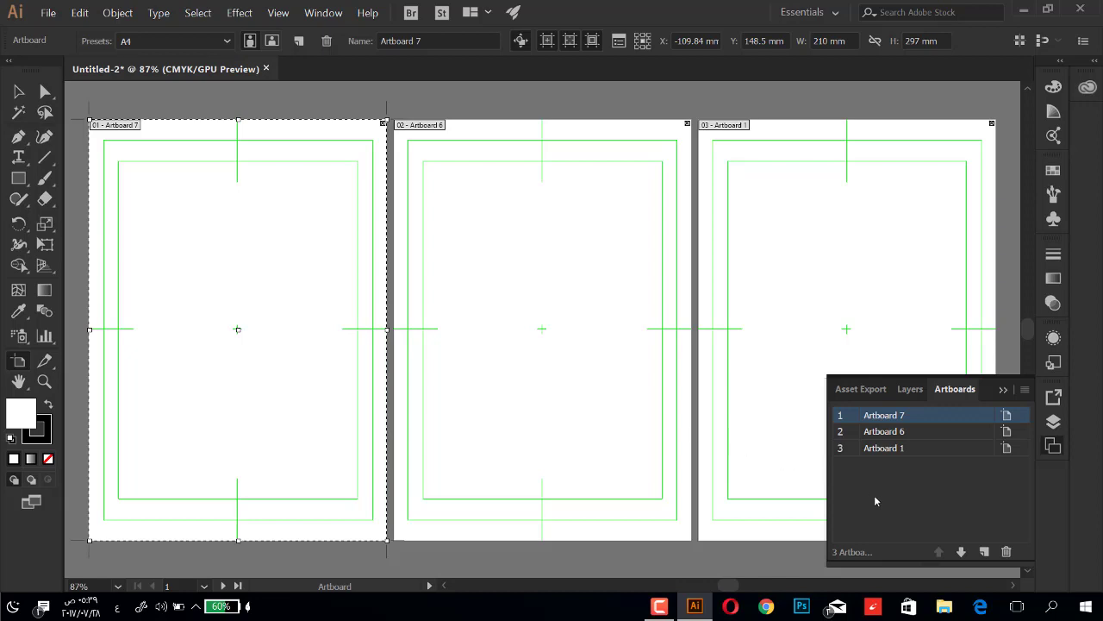
{"action": "left_click", "coordinate": [915, 509]}
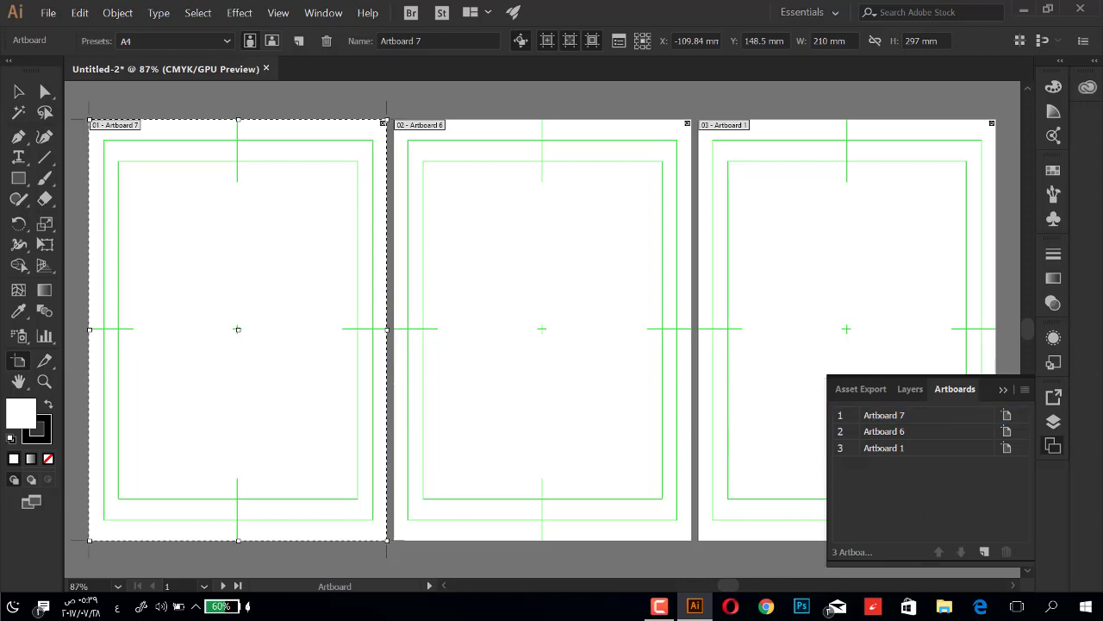
{"action": "left_click_drag", "start_coordinate": [724, 585], "coordinate": [698, 589]}
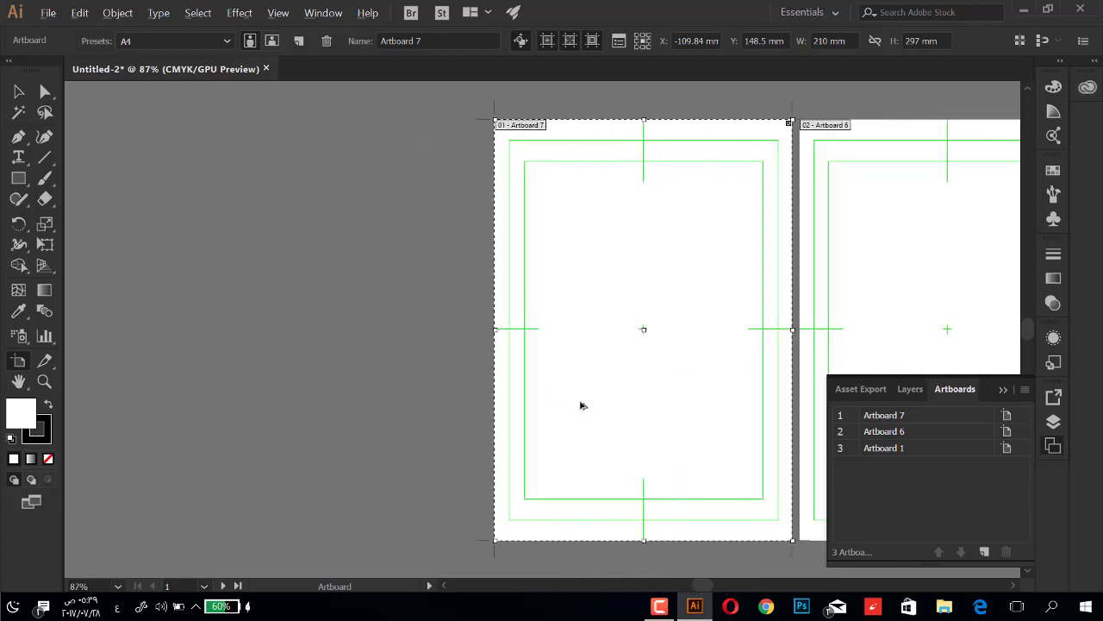
{"action": "left_click_drag", "start_coordinate": [575, 405], "coordinate": [274, 402]}
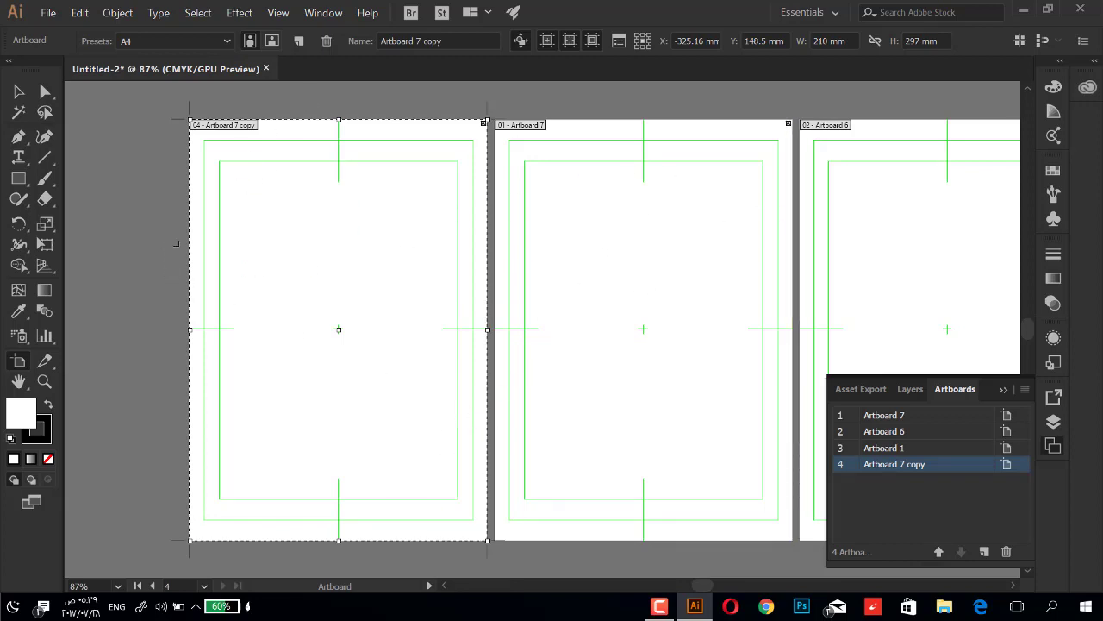
{"action": "left_click_drag", "start_coordinate": [176, 243], "coordinate": [80, 316]}
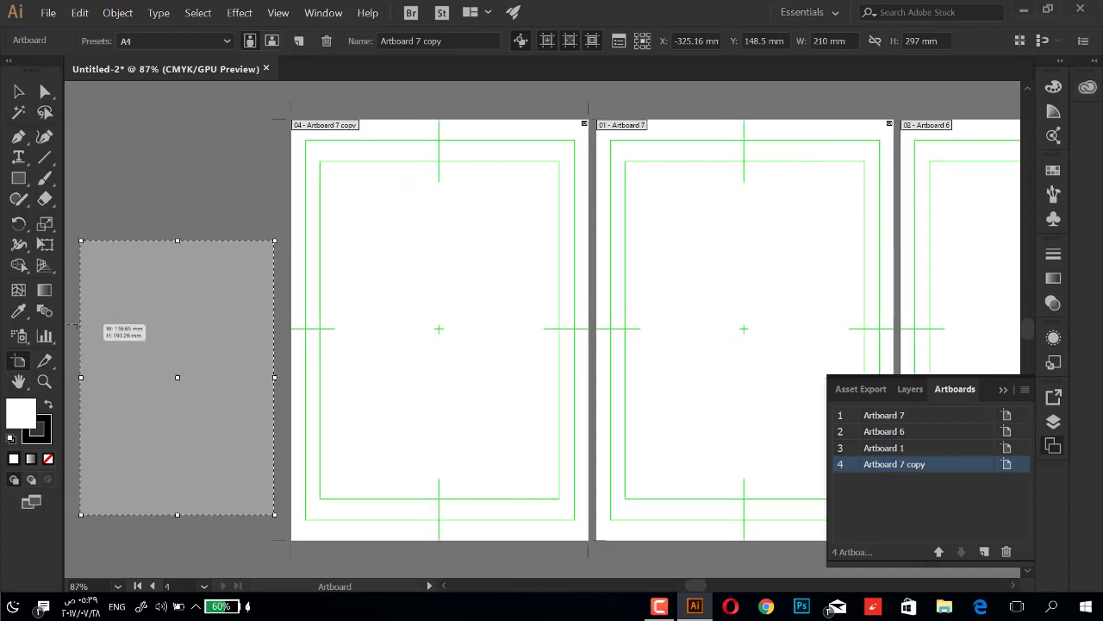
{"action": "left_click_drag", "start_coordinate": [80, 316], "coordinate": [100, 327]}
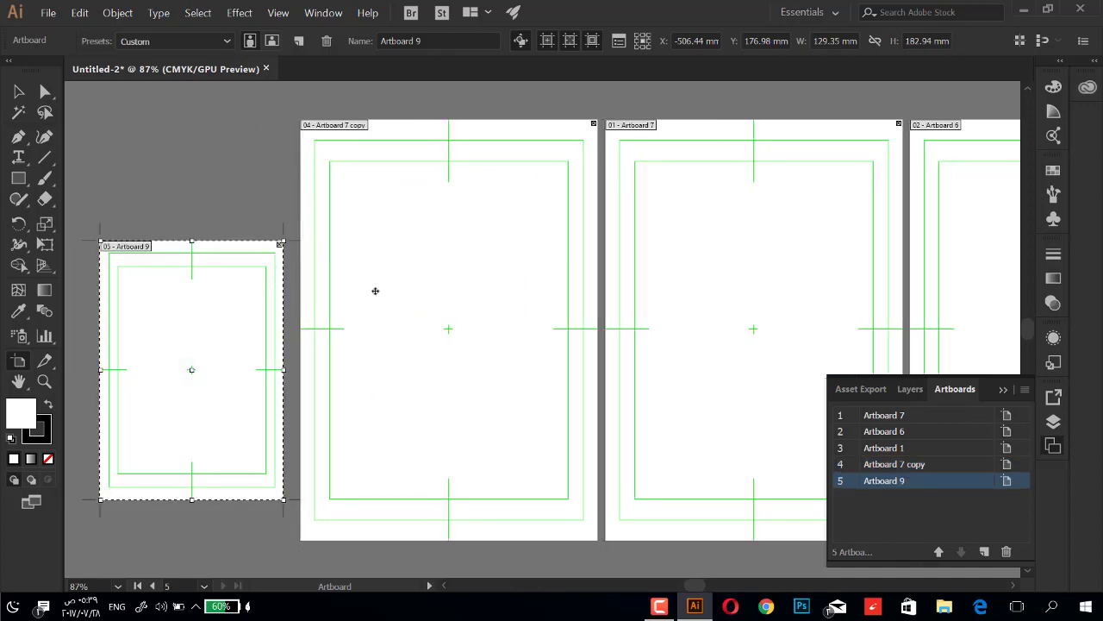
{"action": "key", "text": "Delete"}
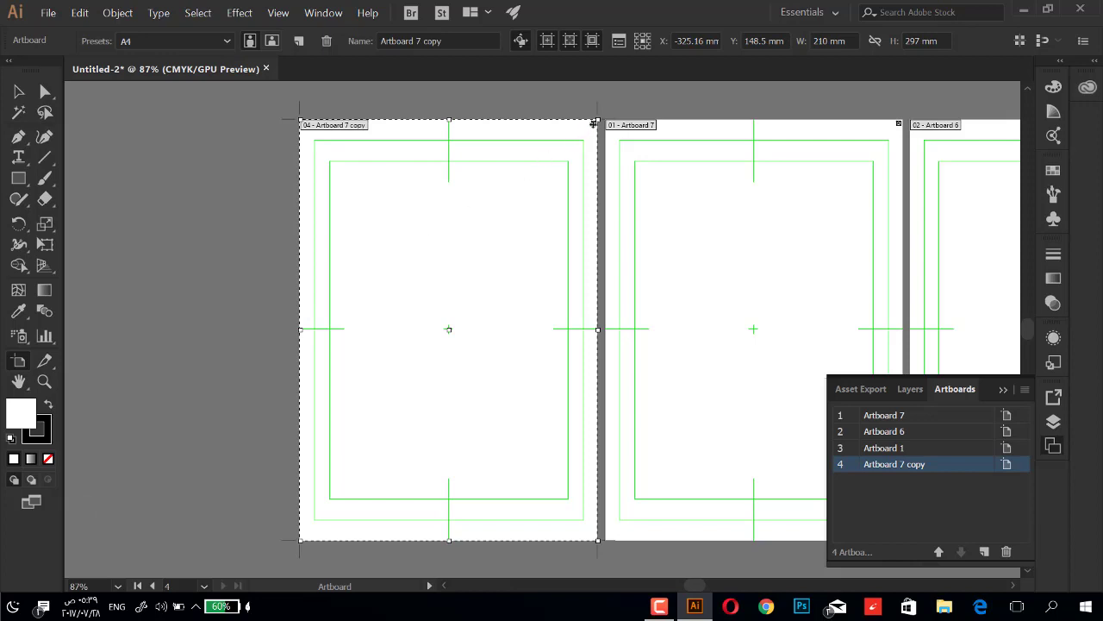
{"action": "left_click", "coordinate": [594, 123]}
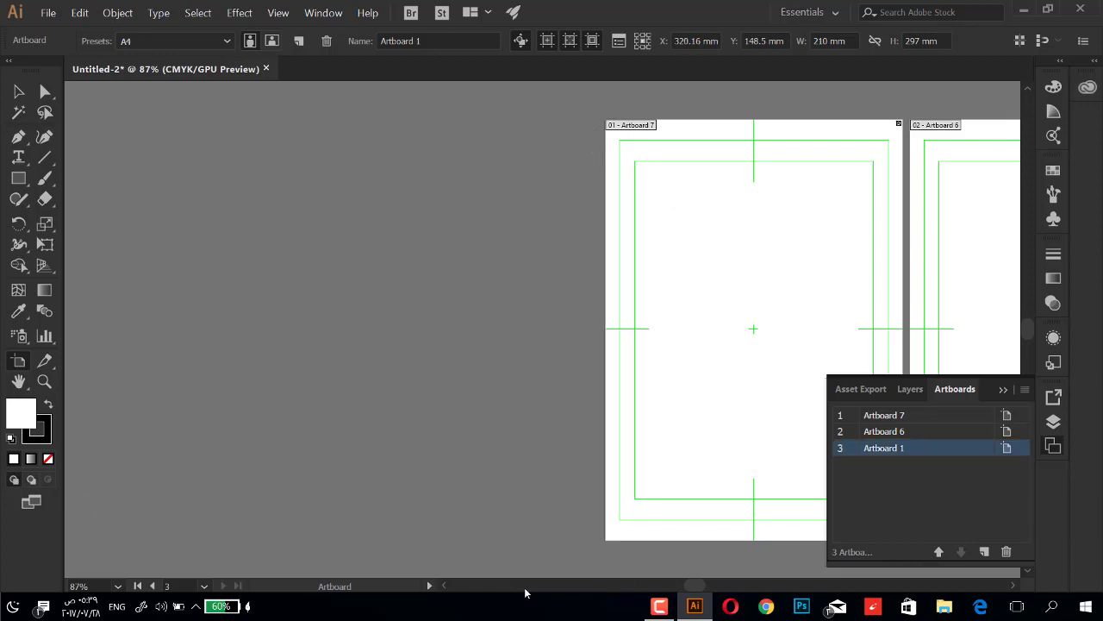
- Scroll to show all three artboards, select Artboard 6, and switch to the Camtasia recorder
{"action": "left_click_drag", "start_coordinate": [696, 586], "coordinate": [725, 586]}
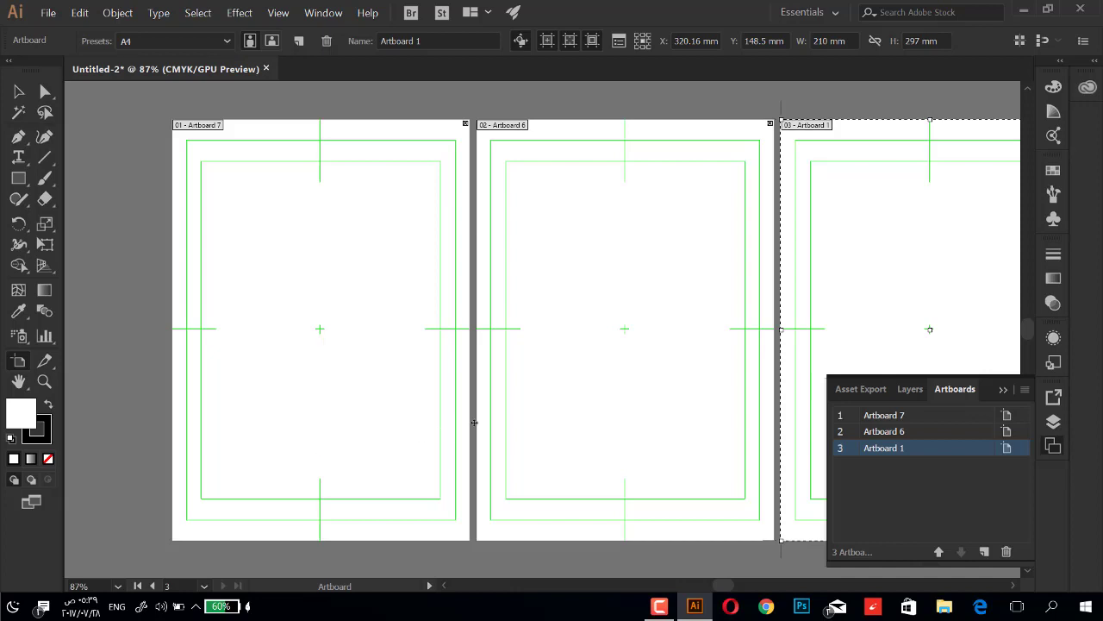
{"action": "left_click_drag", "start_coordinate": [724, 586], "coordinate": [733, 587]}
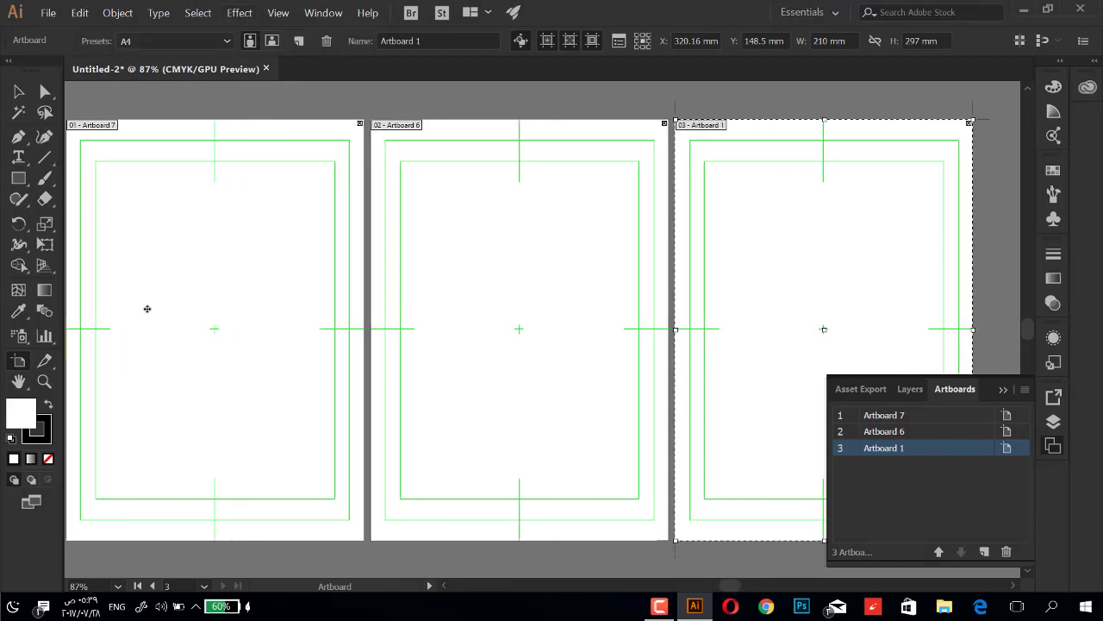
{"action": "mouse_move", "coordinate": [562, 314]}
{"action": "left_mouse_down"}
{"action": "mouse_move", "coordinate": [559, 272]}
{"action": "mouse_move", "coordinate": [635, 359]}
{"action": "left_mouse_up"}
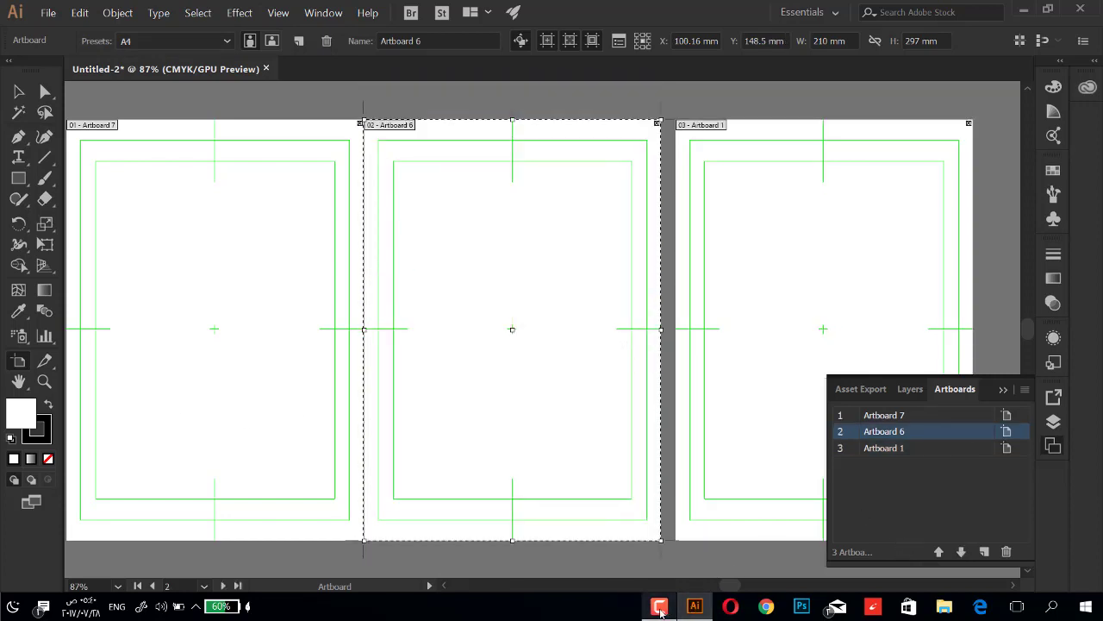
{"action": "mouse_move", "coordinate": [660, 606]}
{"action": "left_click", "coordinate": [662, 570]}
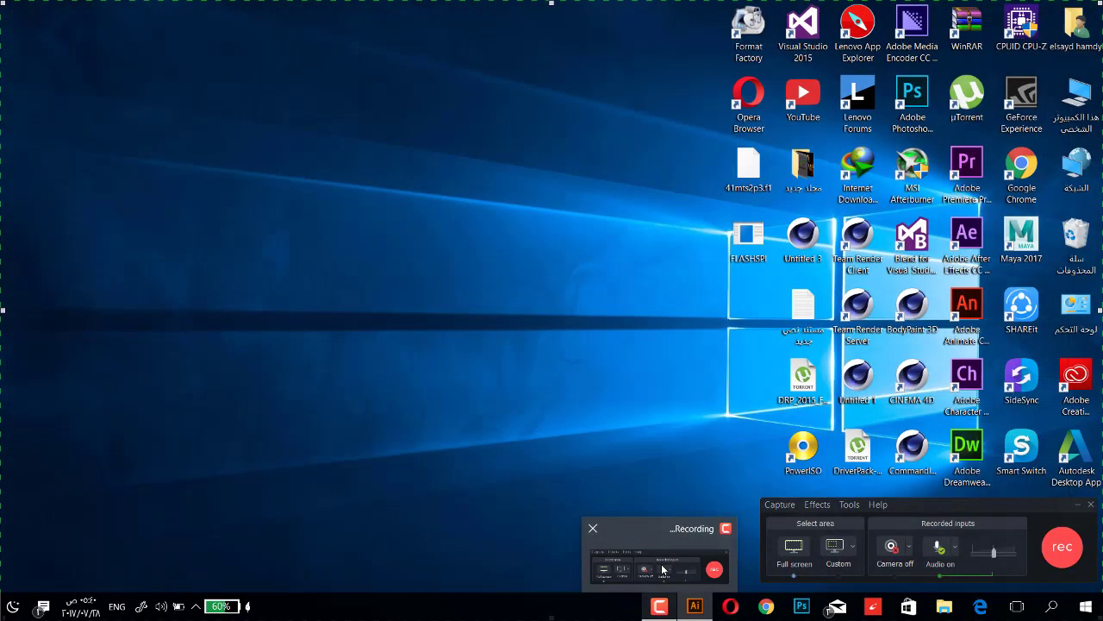